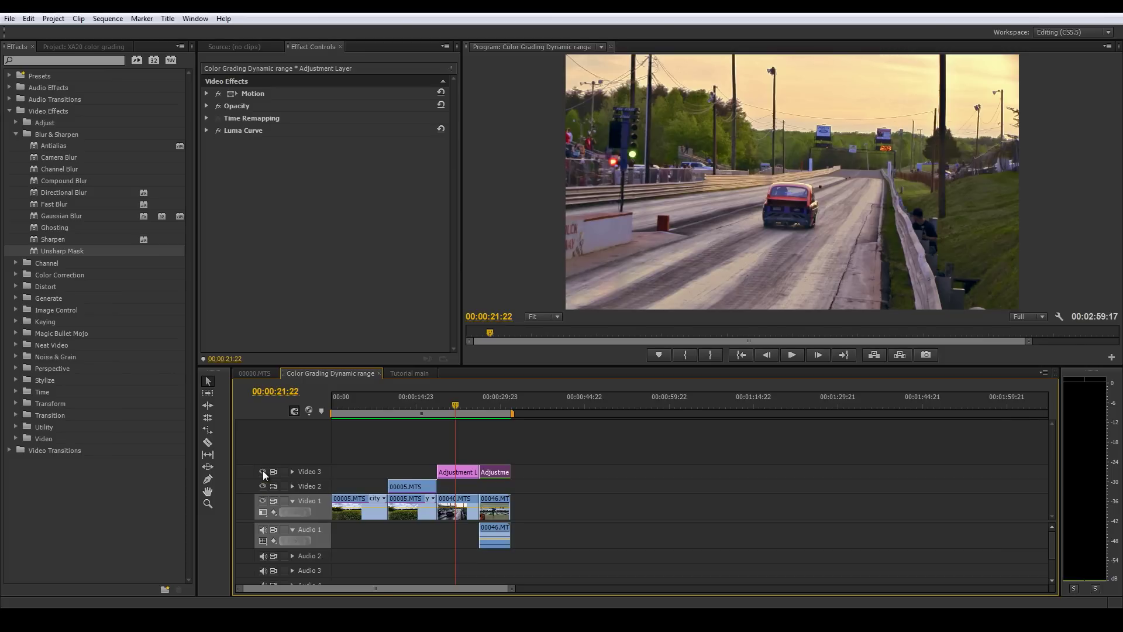
- Toggle the Video 3 track's visibility to compare the grade and delete the adjustment layer above clip 00040.MTS
{"action": "left_click", "coordinate": [461, 473]}
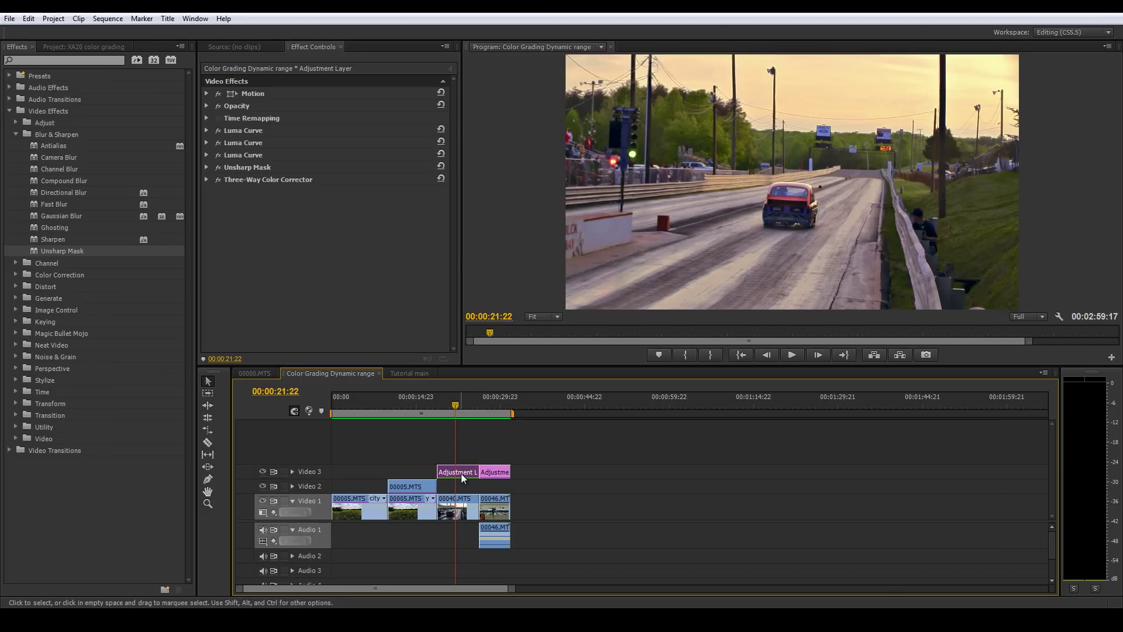
{"action": "left_click", "coordinate": [264, 471]}
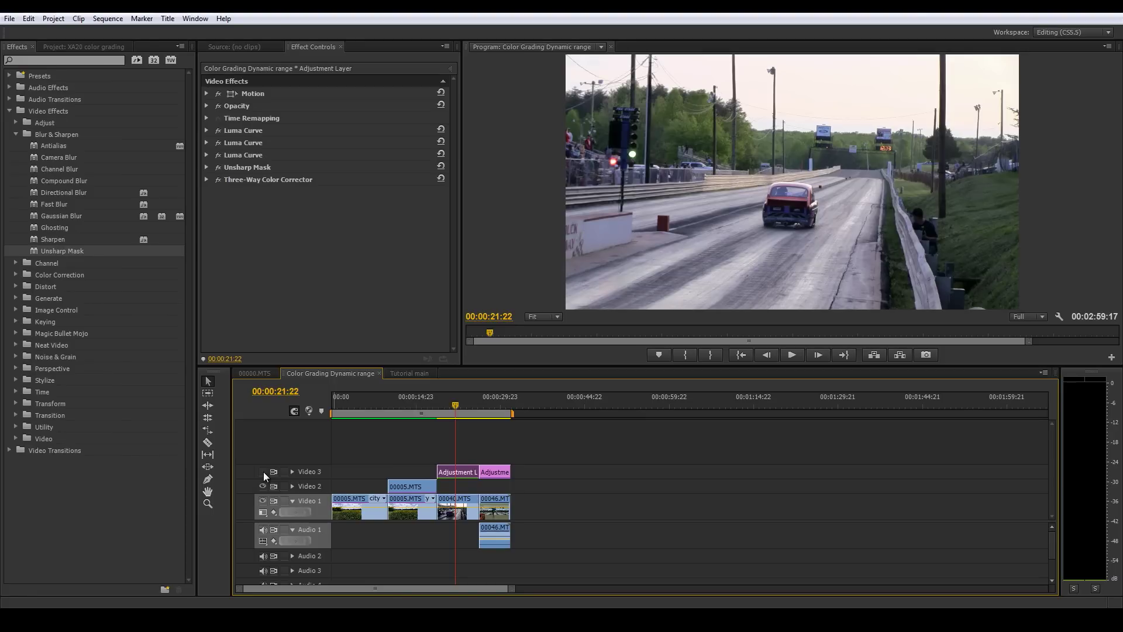
{"action": "left_click", "coordinate": [264, 472]}
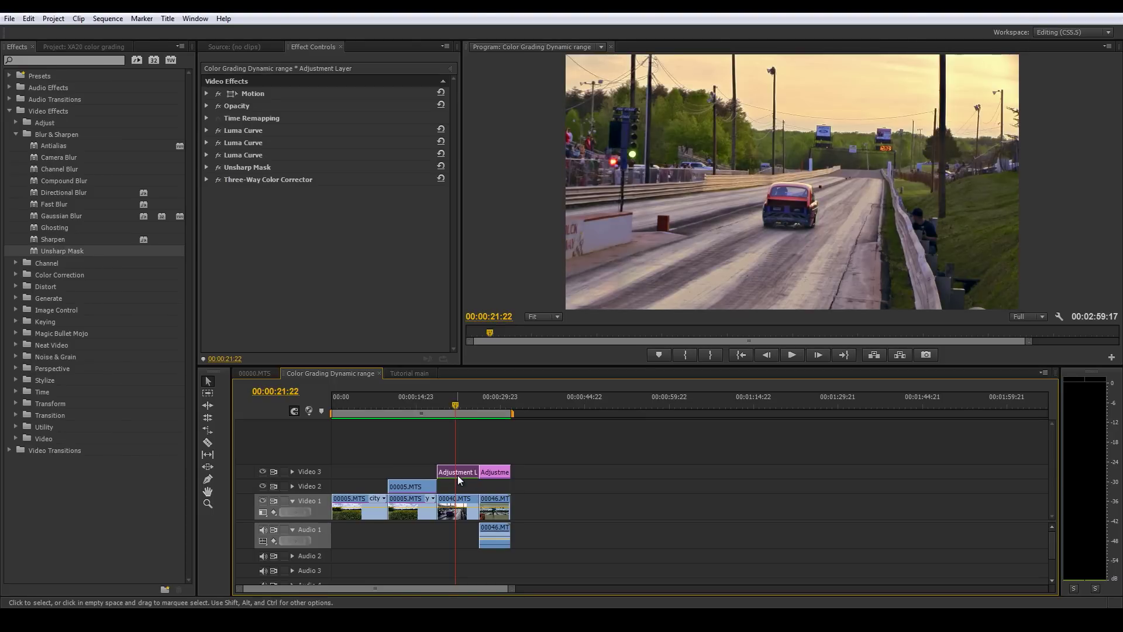
{"action": "key", "text": "Delete"}
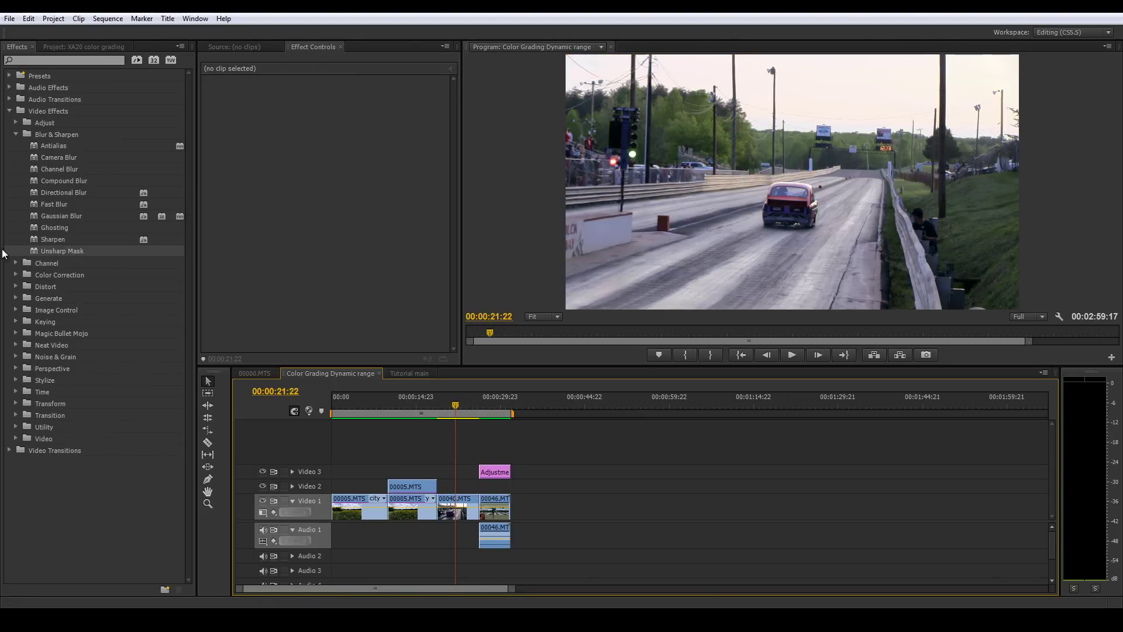
- Close the empty Source monitor and apply the Luma Curve effect to clip 00040.MTS on Video 1
{"action": "left_click", "coordinate": [16, 134]}
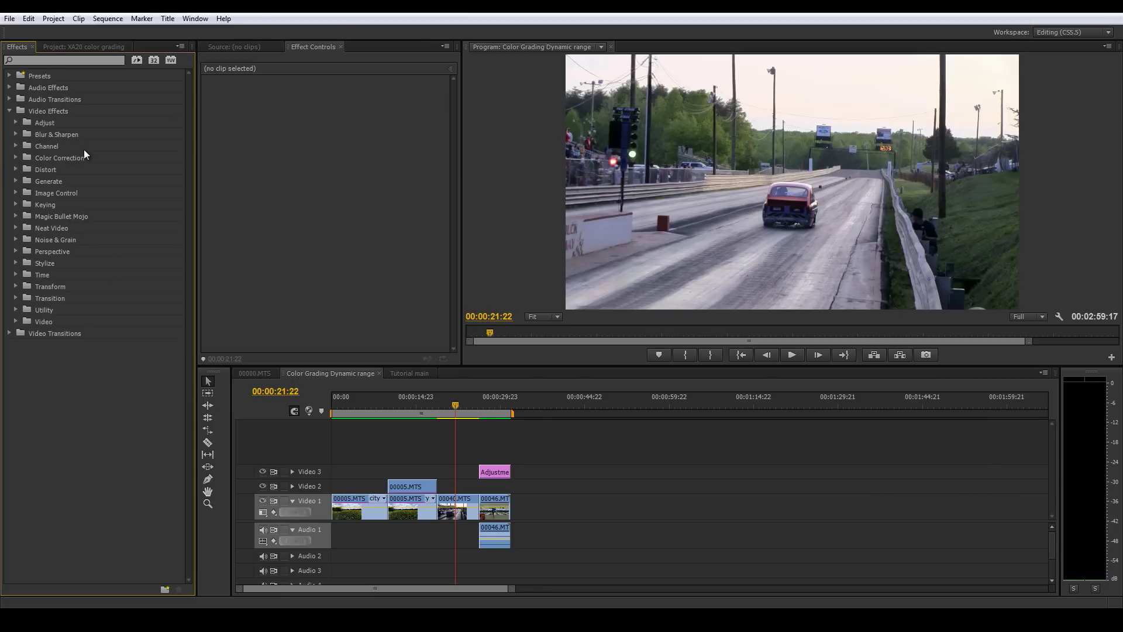
{"action": "left_click", "coordinate": [16, 158]}
{"action": "left_click", "coordinate": [36, 297]}
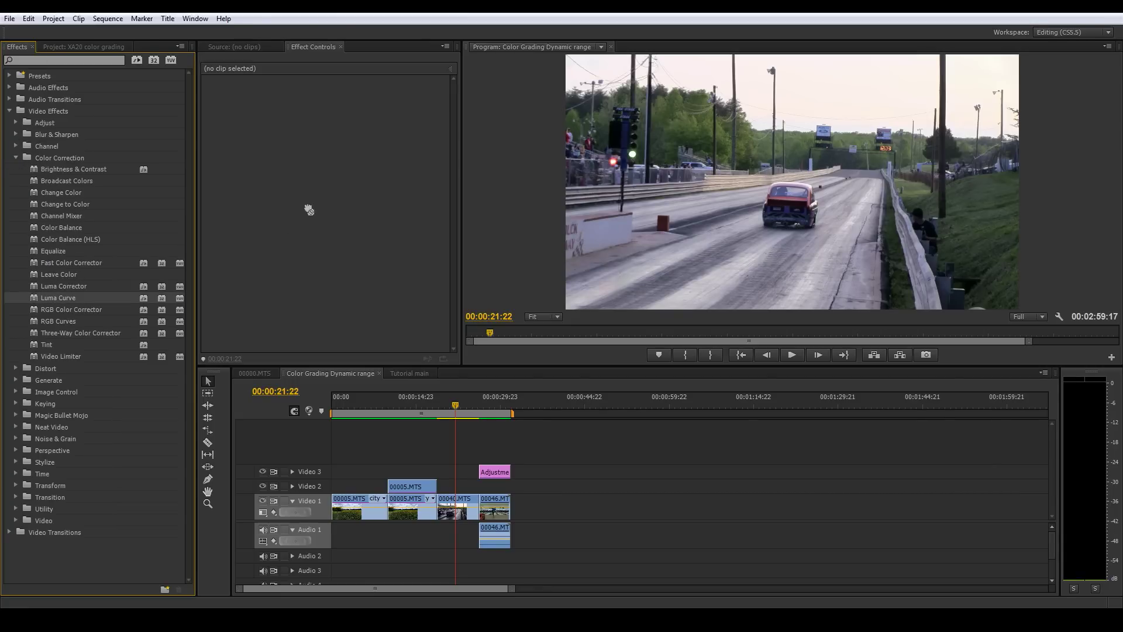
{"action": "left_click", "coordinate": [236, 46]}
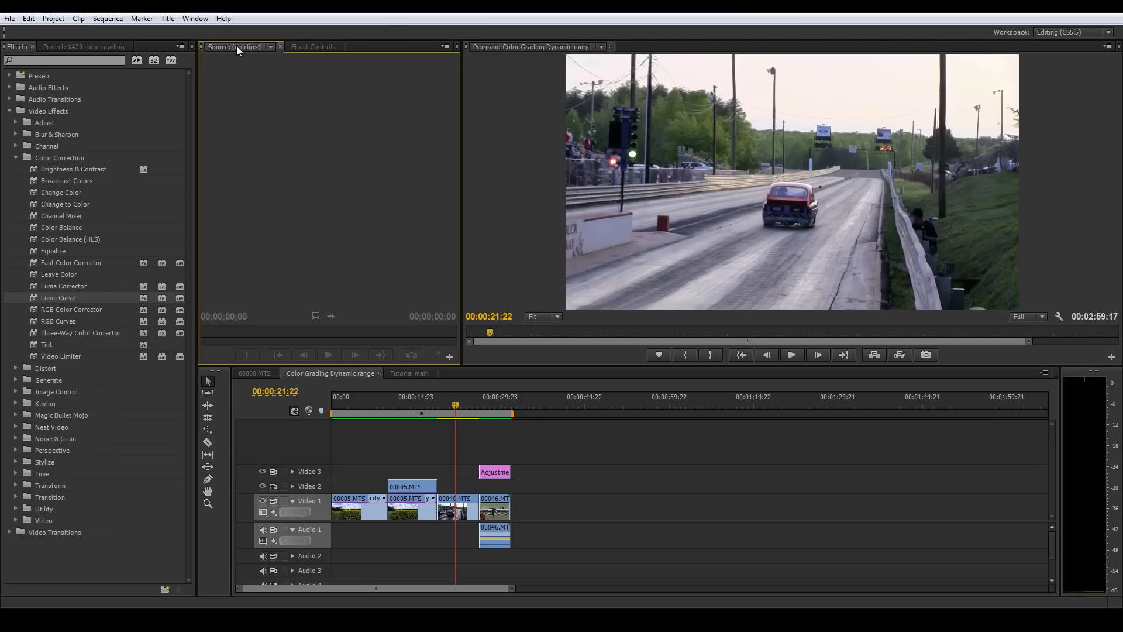
{"action": "left_click", "coordinate": [309, 46]}
{"action": "left_click", "coordinate": [272, 48]}
{"action": "left_click", "coordinate": [280, 46]}
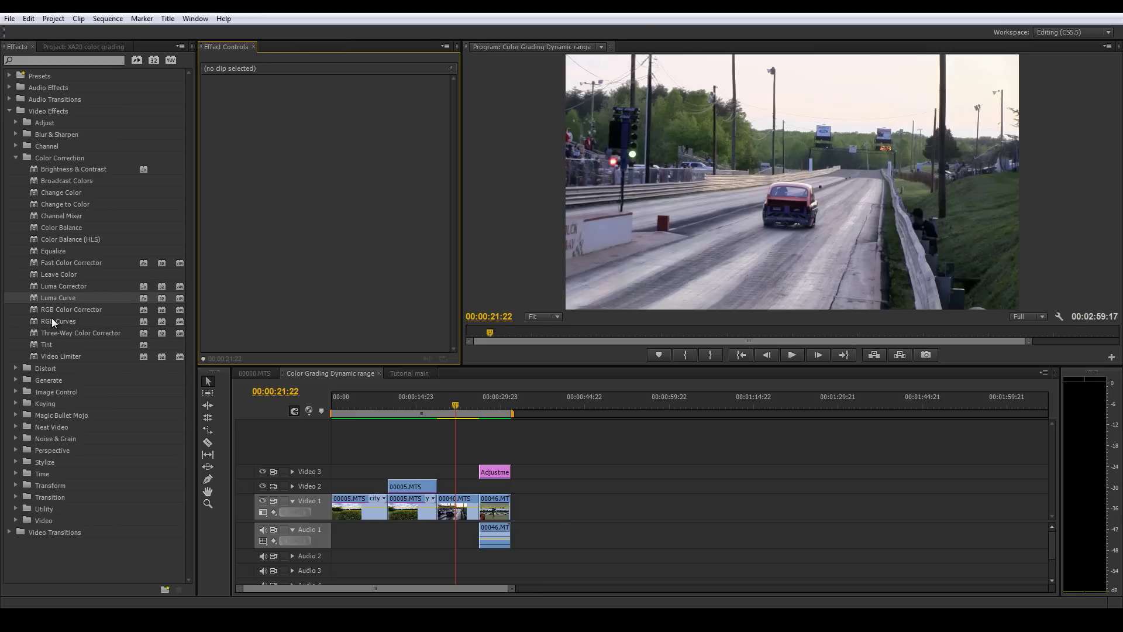
{"action": "left_click_drag", "start_coordinate": [33, 297], "coordinate": [458, 504]}
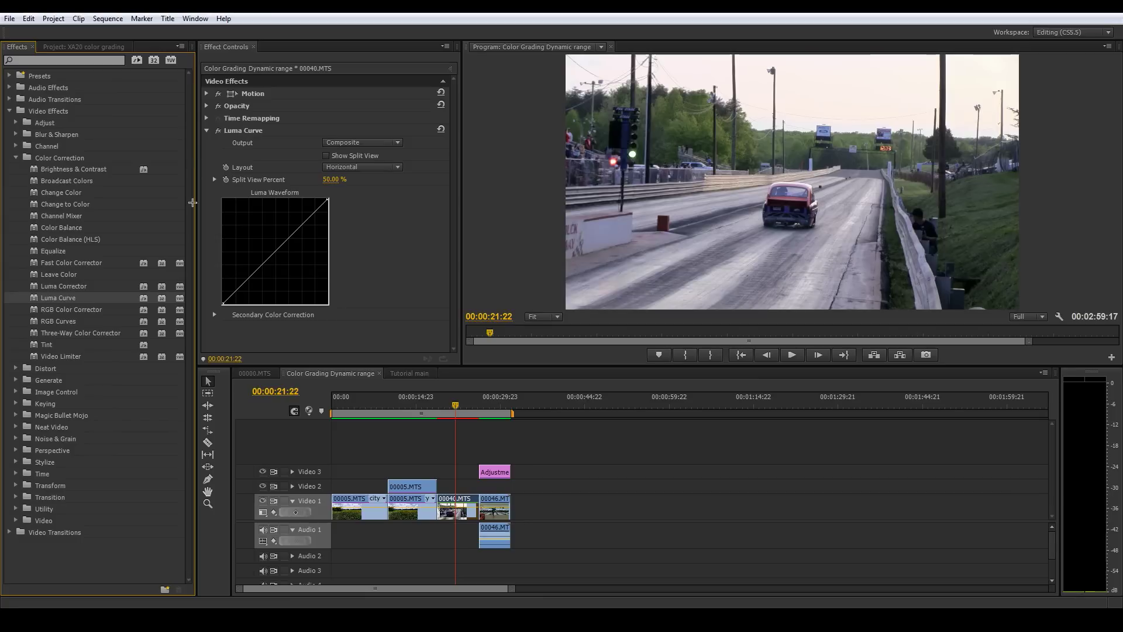
- Show the Luma Curve's secondary correction mask and limit its luma range to the sky with start threshold 96.04 and start softness 14.02
{"action": "left_click", "coordinate": [215, 315]}
{"action": "left_click_drag", "start_coordinate": [456, 141], "coordinate": [461, 206]}
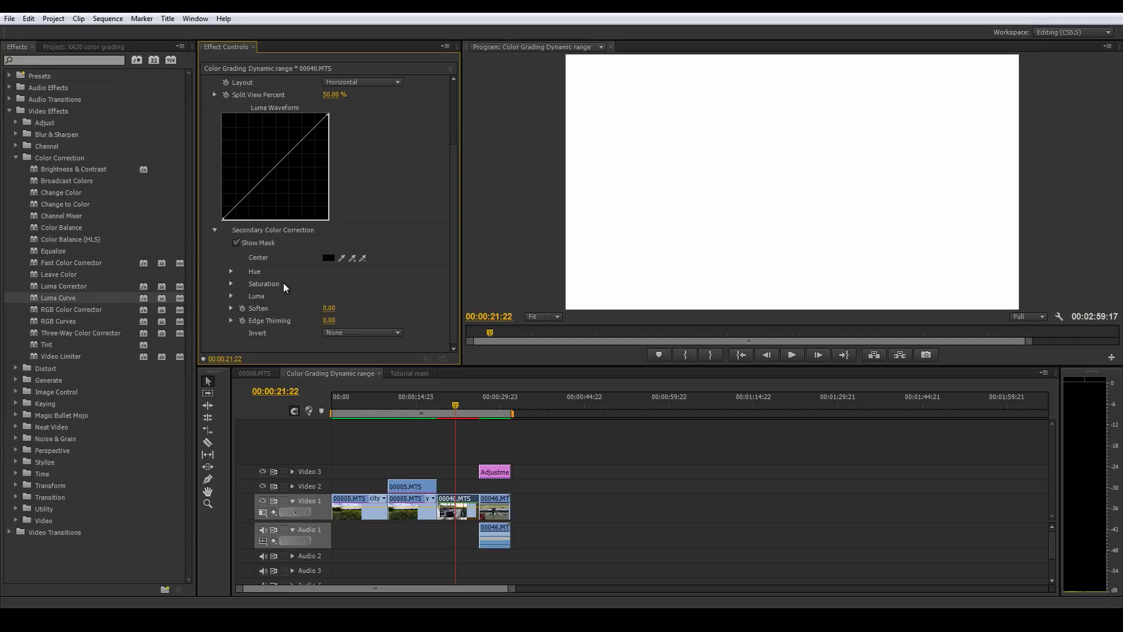
{"action": "left_click", "coordinate": [230, 295]}
{"action": "left_click_drag", "start_coordinate": [228, 309], "coordinate": [407, 311]}
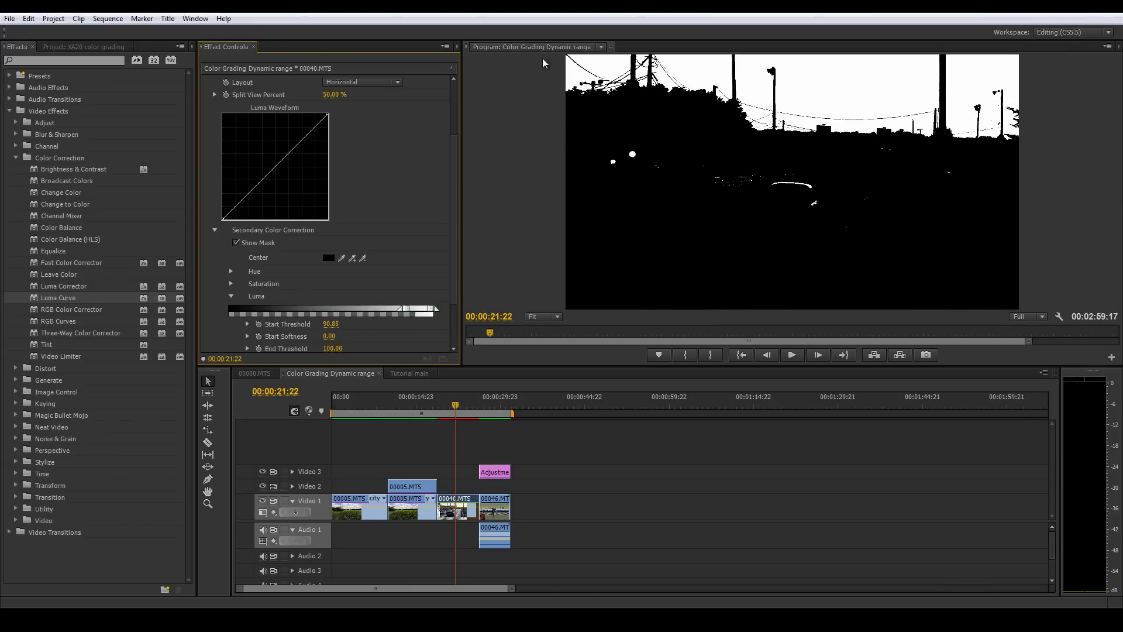
{"action": "mouse_move", "coordinate": [401, 313]}
{"action": "left_mouse_down"}
{"action": "mouse_move", "coordinate": [366, 310]}
{"action": "mouse_move", "coordinate": [419, 310]}
{"action": "left_mouse_up"}
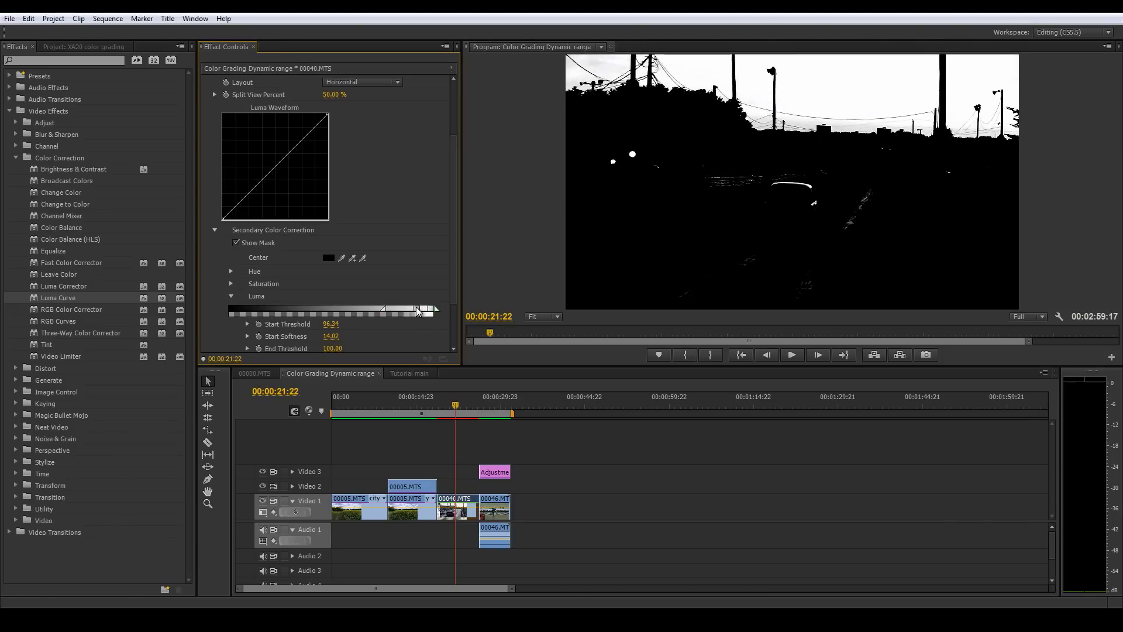
{"action": "left_click_drag", "start_coordinate": [419, 311], "coordinate": [416, 310]}
- Set the sky mask's Soften value to 8.56 and hide the mask
{"action": "left_click_drag", "start_coordinate": [449, 170], "coordinate": [455, 205]}
{"action": "mouse_move", "coordinate": [240, 332]}
{"action": "left_mouse_down"}
{"action": "mouse_move", "coordinate": [228, 333]}
{"action": "mouse_move", "coordinate": [254, 331]}
{"action": "left_mouse_up"}
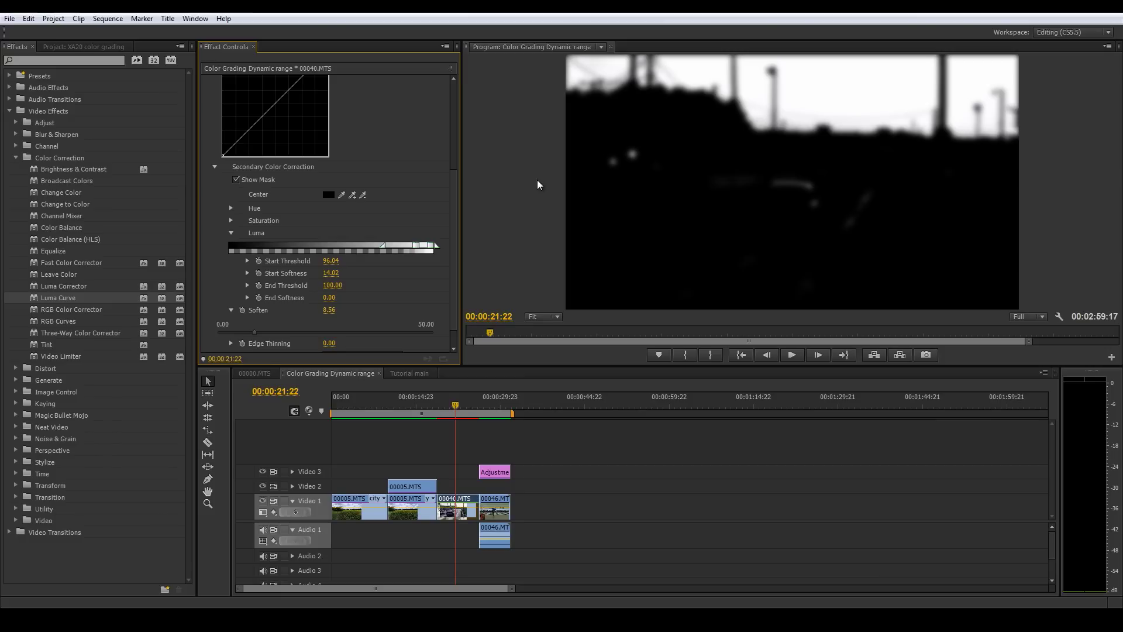
{"action": "scroll", "coordinate": [448, 191], "scroll_direction": "up", "scroll_amount": 2}
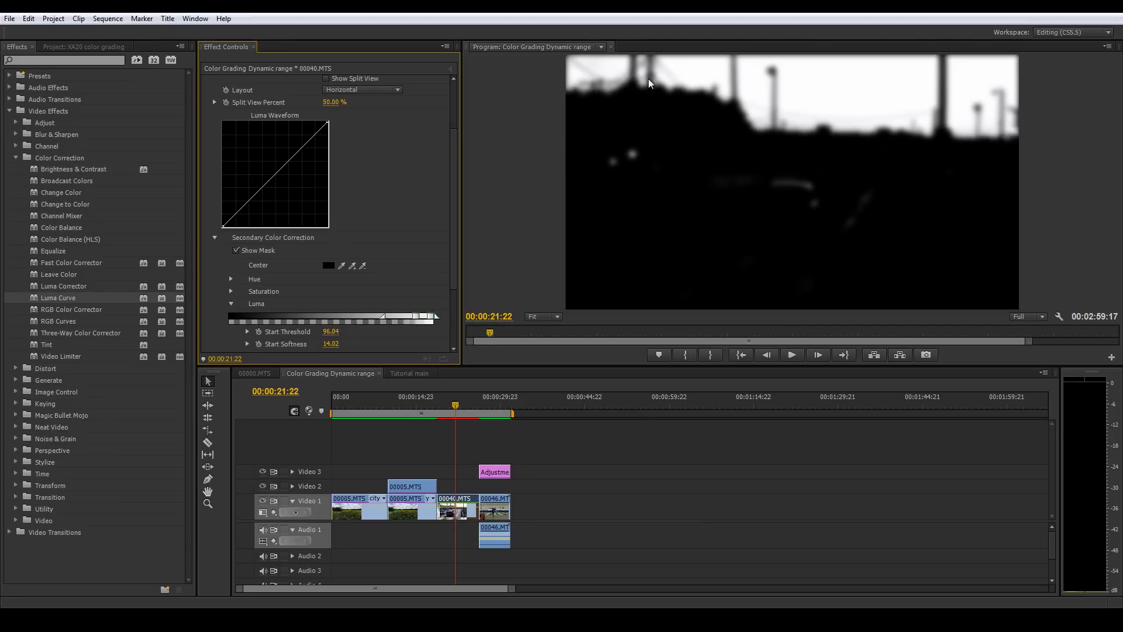
{"action": "left_click", "coordinate": [236, 251]}
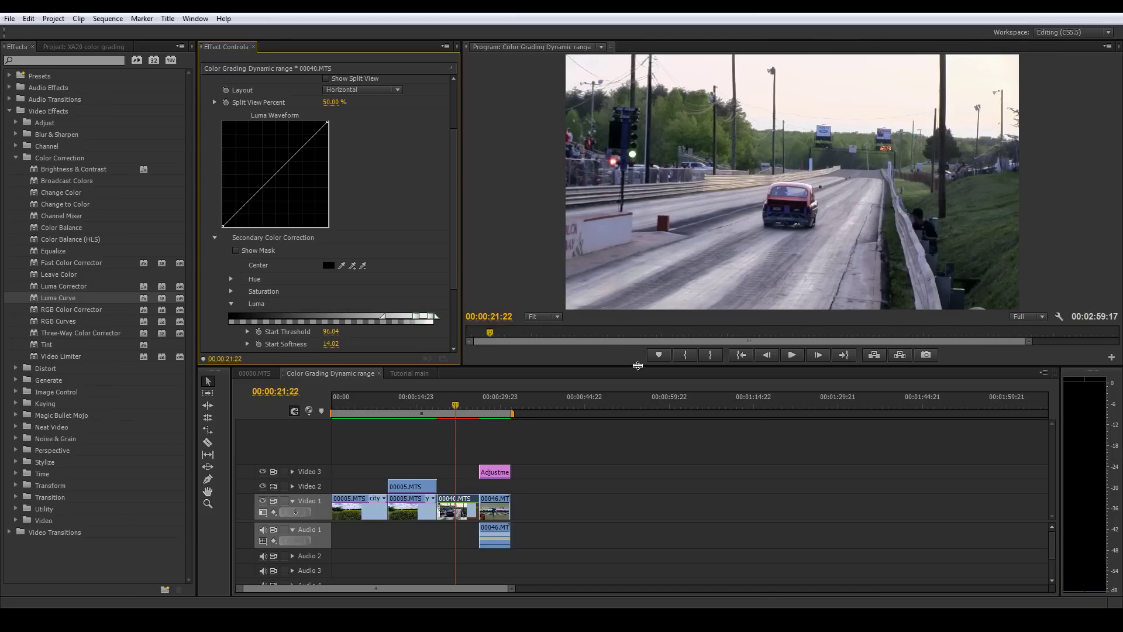
- Enlarge the Program monitor by shrinking the timeline and narrowing the effect controls
{"action": "left_click_drag", "start_coordinate": [638, 364], "coordinate": [630, 482]}
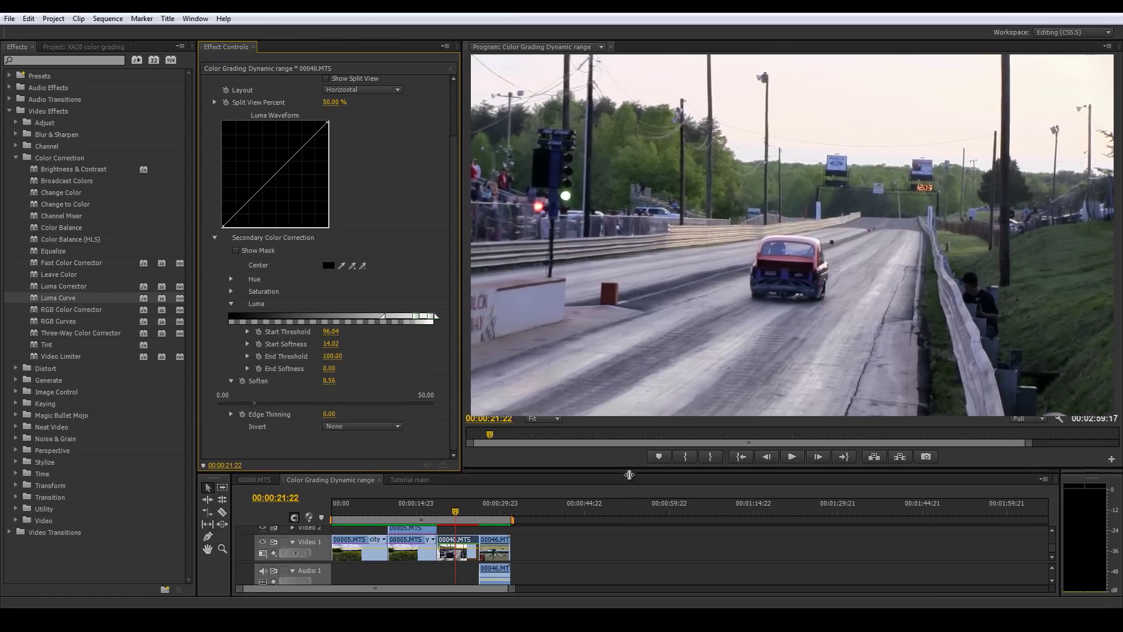
{"action": "left_click_drag", "start_coordinate": [461, 370], "coordinate": [426, 373]}
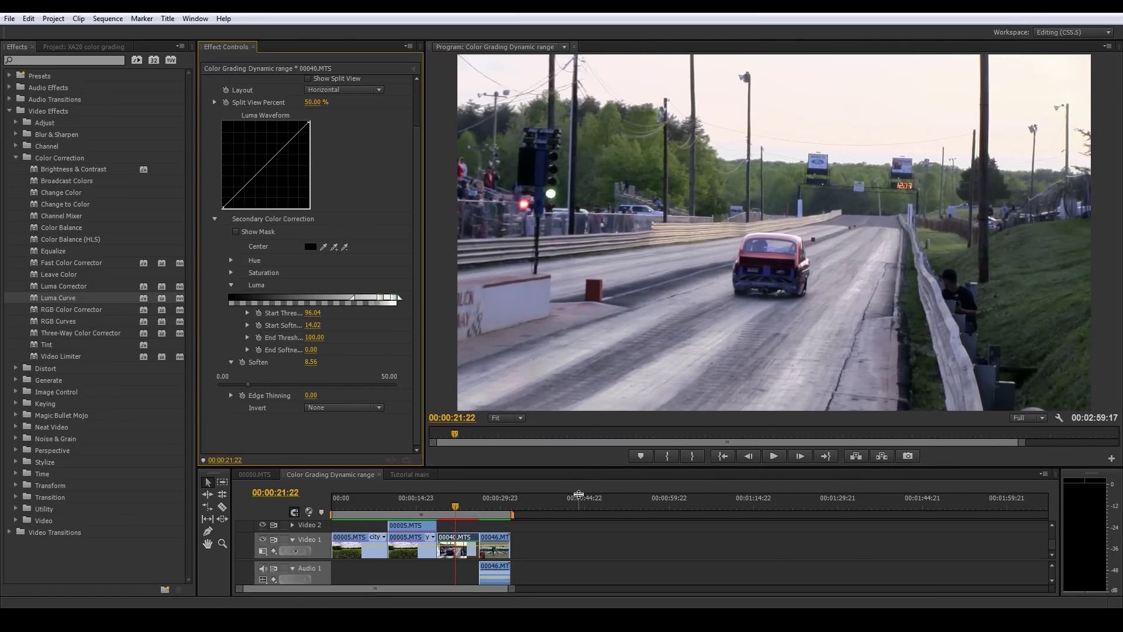
{"action": "left_click_drag", "start_coordinate": [582, 468], "coordinate": [585, 486]}
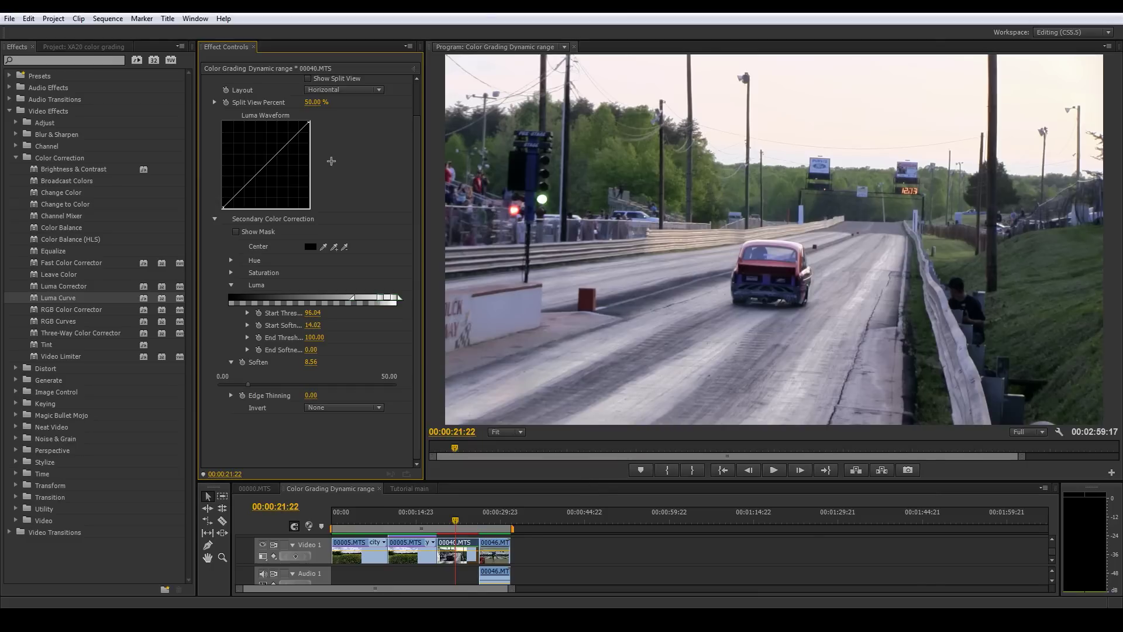
- Bend the sky's luma waveform downward with one point near the highlights and one in the upper midtones, and compare the effect off and on
{"action": "left_click_drag", "start_coordinate": [293, 138], "coordinate": [303, 138]}
{"action": "left_click_drag", "start_coordinate": [280, 181], "coordinate": [304, 139]}
{"action": "scroll", "coordinate": [412, 149], "scroll_direction": "up", "scroll_amount": 3}
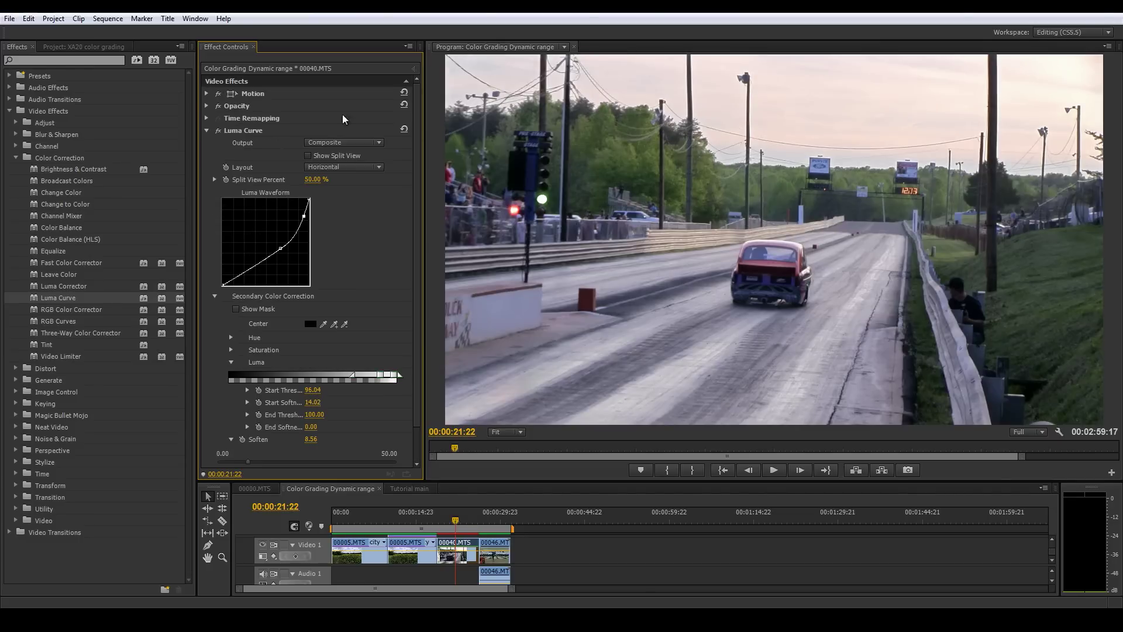
{"action": "left_click", "coordinate": [219, 129]}
{"action": "left_click", "coordinate": [218, 129]}
- View the sky at 100% magnification and readjust the Luma Curve mask's Soften value to about 9.02
{"action": "left_click", "coordinate": [511, 437]}
{"action": "left_click", "coordinate": [518, 508]}
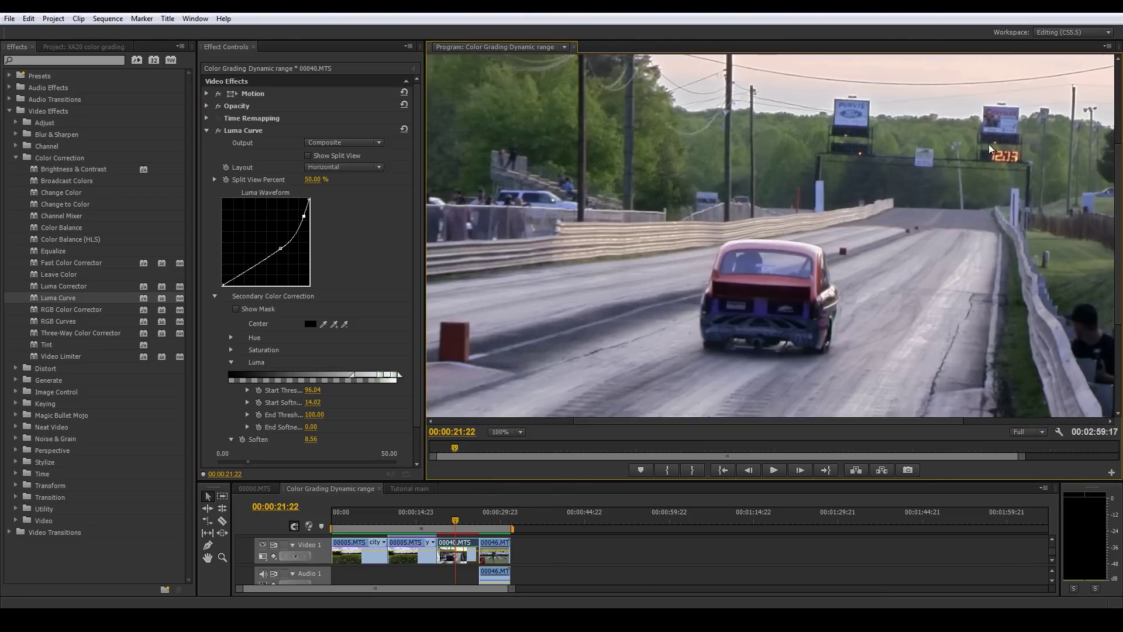
{"action": "left_click_drag", "start_coordinate": [736, 421], "coordinate": [821, 421]}
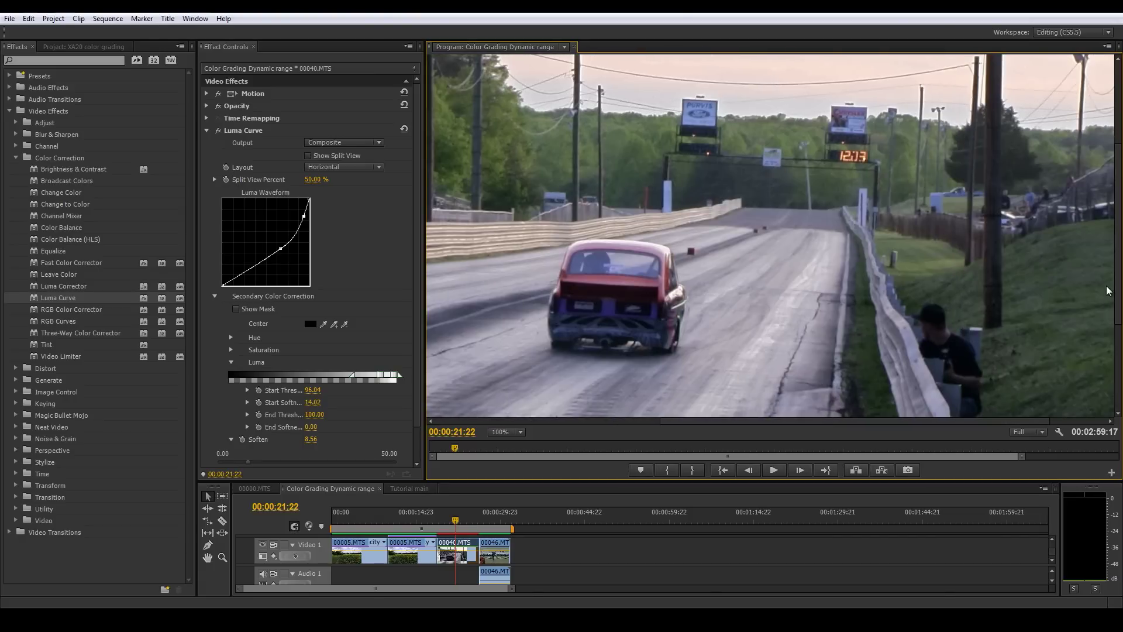
{"action": "left_click_drag", "start_coordinate": [1117, 293], "coordinate": [1117, 204]}
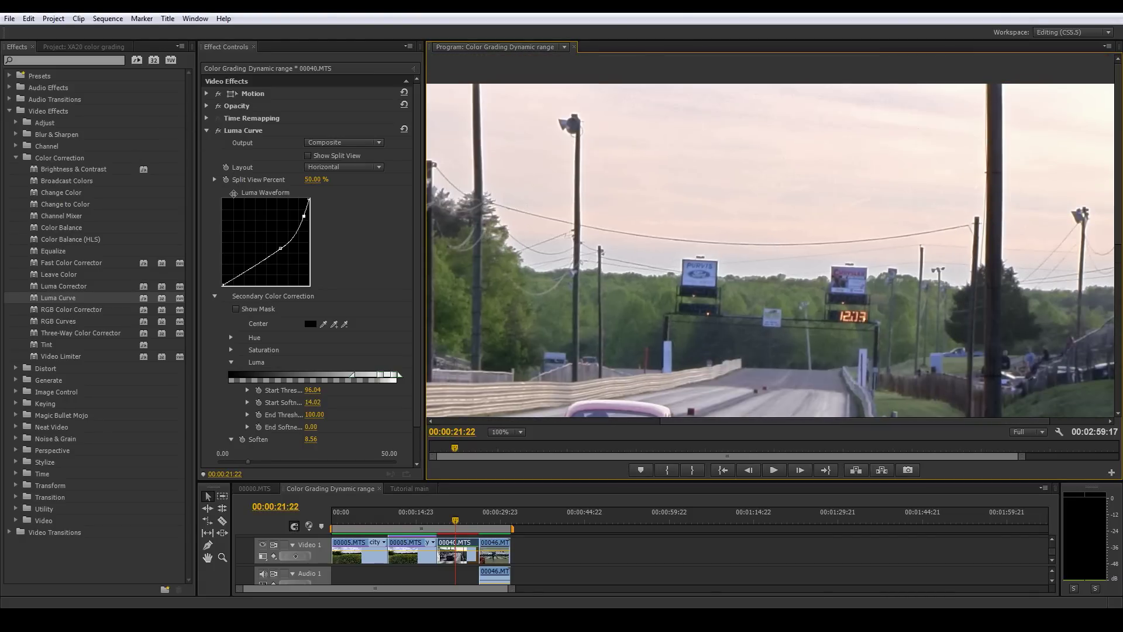
{"action": "left_click_drag", "start_coordinate": [415, 226], "coordinate": [416, 258]}
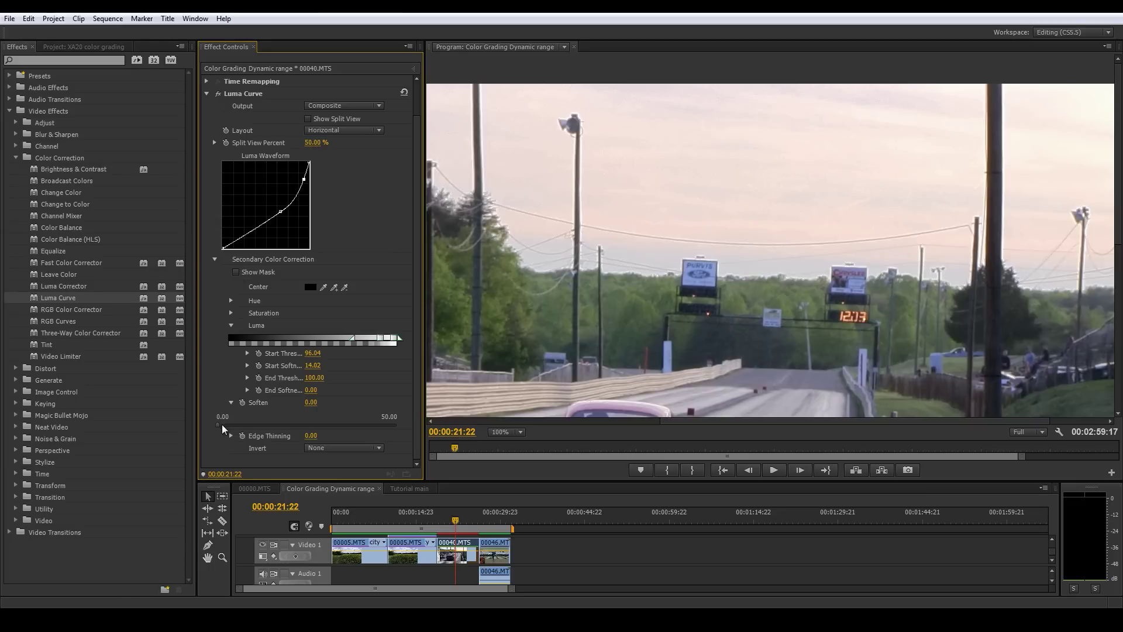
{"action": "left_click_drag", "start_coordinate": [237, 426], "coordinate": [247, 426]}
{"action": "left_click_drag", "start_coordinate": [240, 426], "coordinate": [247, 426]}
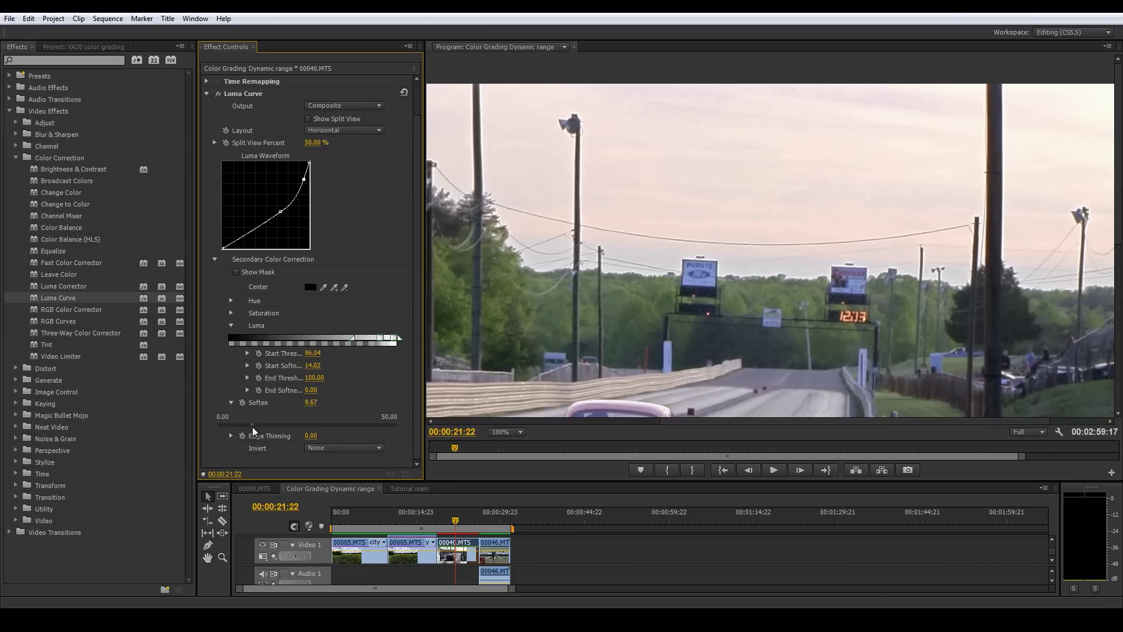
- Compare the frame with and without the Luma Curve effect, examining the sky edges and the area around the car
{"action": "left_click", "coordinate": [216, 96]}
{"action": "left_click", "coordinate": [216, 95]}
{"action": "left_click", "coordinate": [217, 95]}
{"action": "left_click", "coordinate": [218, 95]}
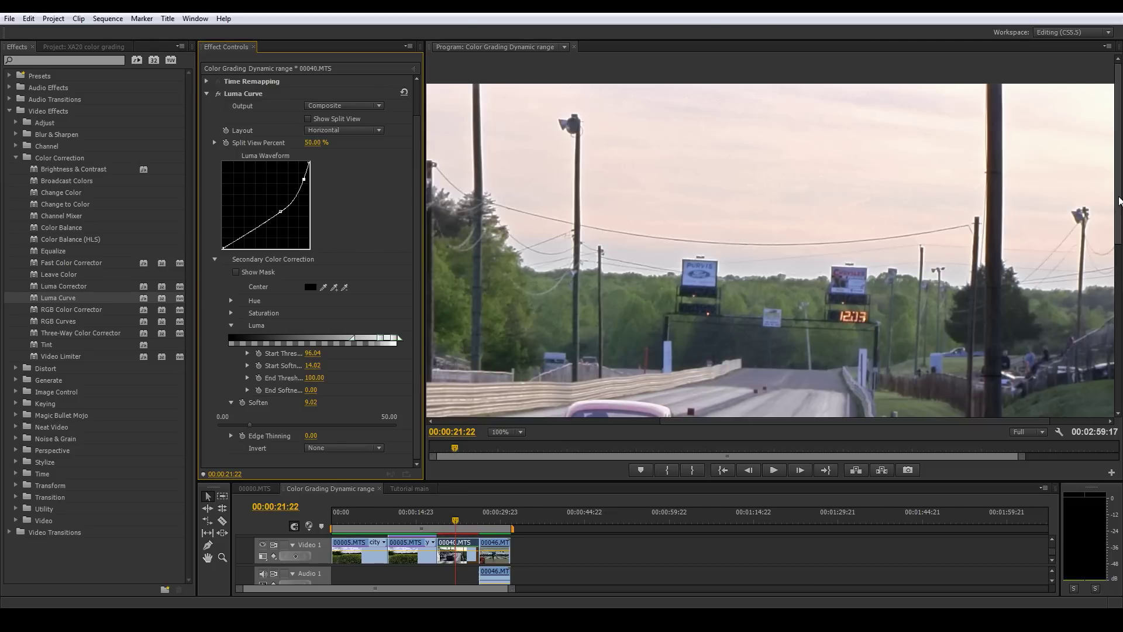
{"action": "left_click_drag", "start_coordinate": [1114, 223], "coordinate": [1114, 246]}
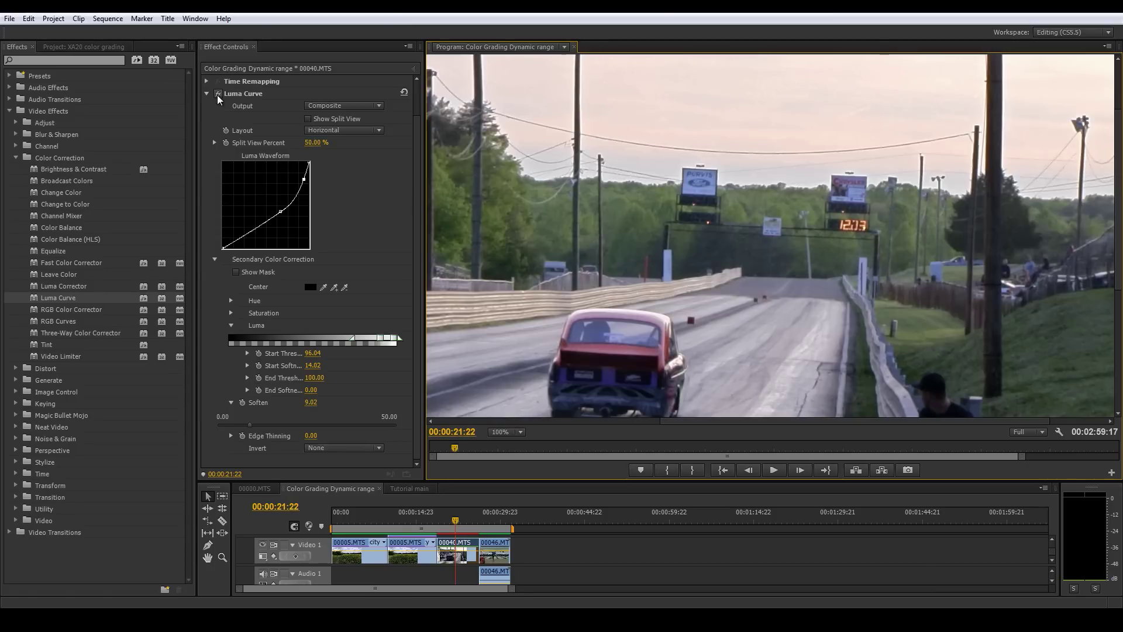
{"action": "left_click", "coordinate": [217, 94]}
{"action": "left_click", "coordinate": [217, 94]}
{"action": "left_click", "coordinate": [217, 94]}
{"action": "left_click", "coordinate": [217, 94]}
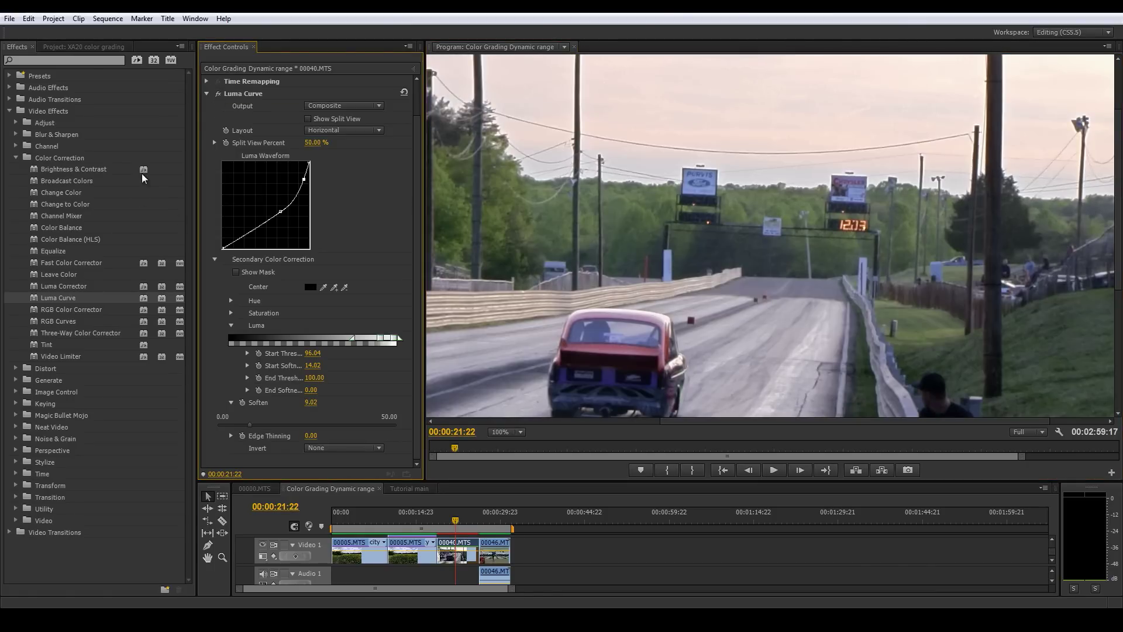
{"action": "left_click", "coordinate": [219, 93]}
{"action": "left_click", "coordinate": [220, 93]}
{"action": "left_click", "coordinate": [219, 94]}
{"action": "left_click", "coordinate": [220, 94]}
- Go to 00:00:19:03 in the sequence and fit the whole frame in the Program monitor
{"action": "left_click_drag", "start_coordinate": [456, 522], "coordinate": [439, 523]}
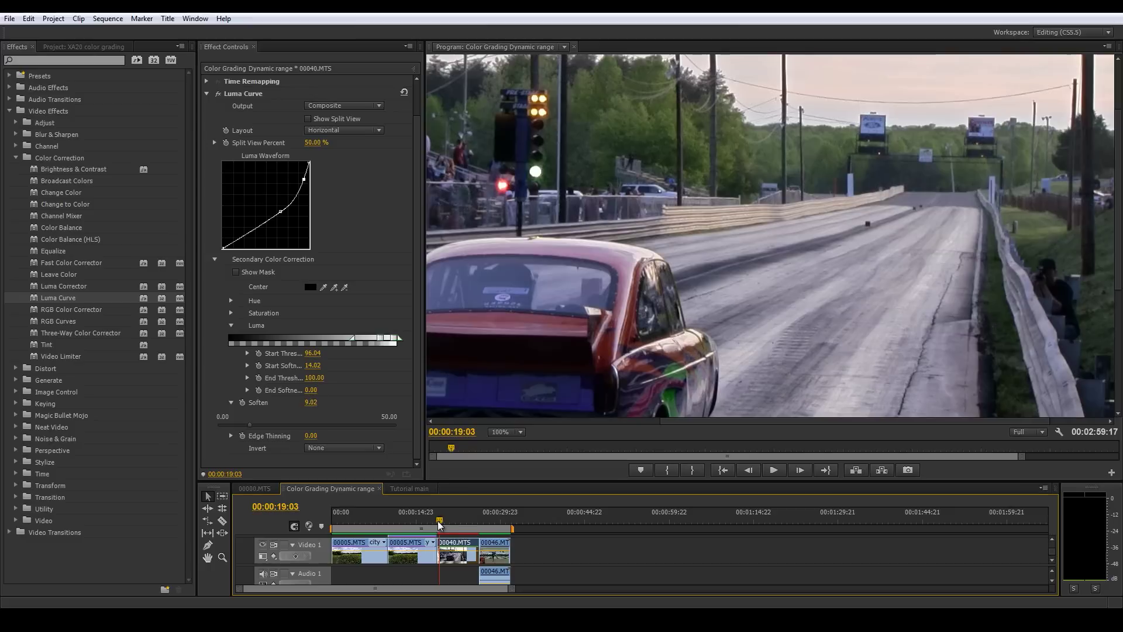
{"action": "left_click", "coordinate": [498, 437]}
{"action": "left_click", "coordinate": [513, 444]}
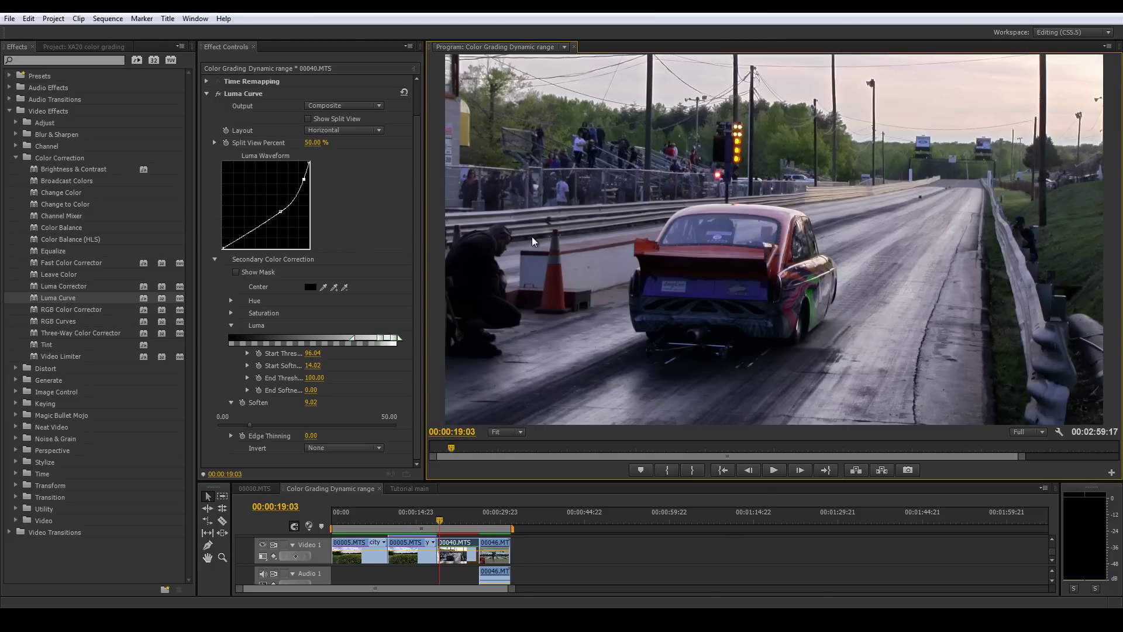
- Add a second Luma Curve to clip 00040.MTS, limit it to shadows with end threshold 8.30 and end softness 17.74, and show its mask
{"action": "left_click", "coordinate": [206, 93]}
{"action": "left_click_drag", "start_coordinate": [58, 299], "coordinate": [278, 188]}
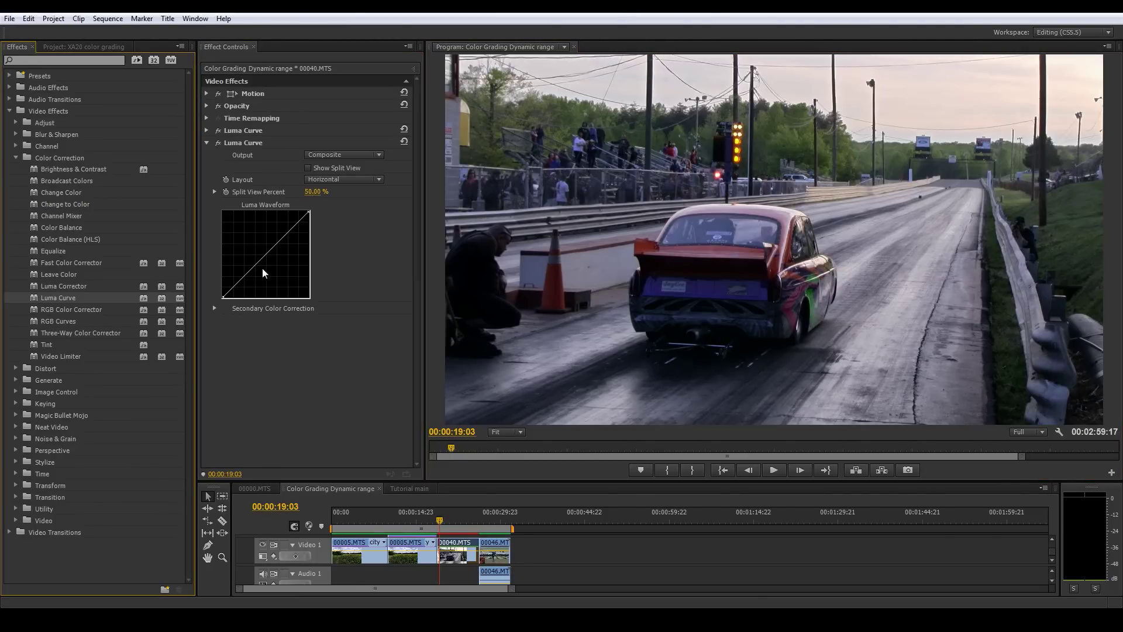
{"action": "left_click", "coordinate": [214, 308]}
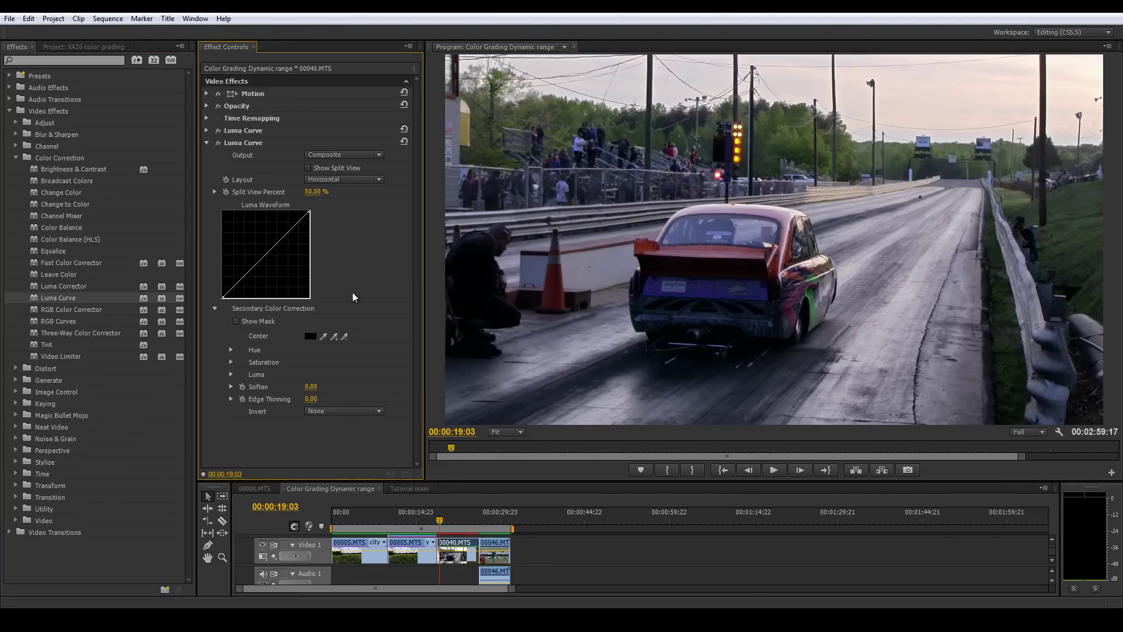
{"action": "left_click", "coordinate": [231, 374]}
{"action": "scroll", "coordinate": [275, 366], "scroll_direction": "down", "scroll_amount": 1}
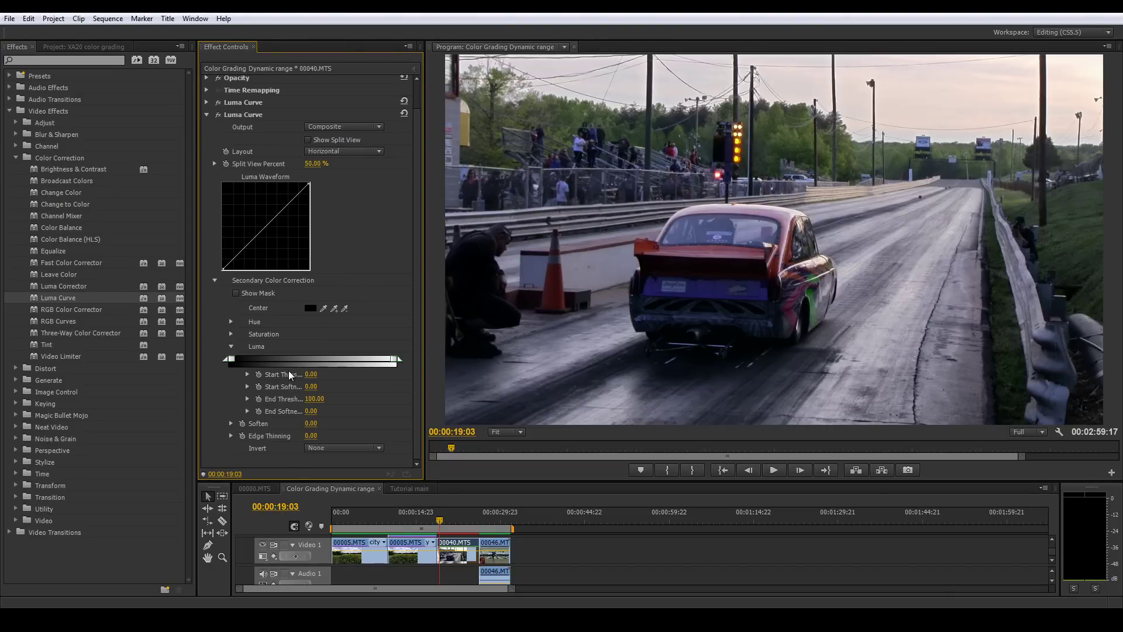
{"action": "left_click_drag", "start_coordinate": [400, 366], "coordinate": [285, 359]}
{"action": "left_click", "coordinate": [237, 293]}
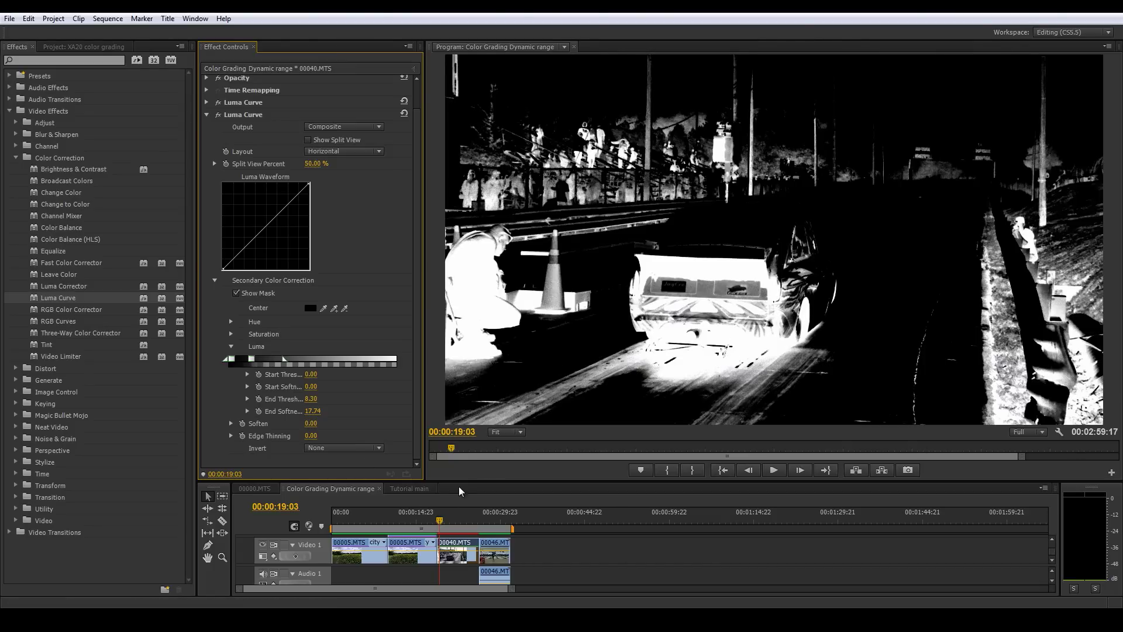
- Check the shadow mask at 00:00:19:20, hide the mask, and move the playhead to 00:00:12:05
{"action": "left_click", "coordinate": [443, 521]}
{"action": "mouse_move", "coordinate": [444, 524]}
{"action": "left_mouse_down"}
{"action": "mouse_move", "coordinate": [466, 521]}
{"action": "mouse_move", "coordinate": [443, 522]}
{"action": "left_mouse_up"}
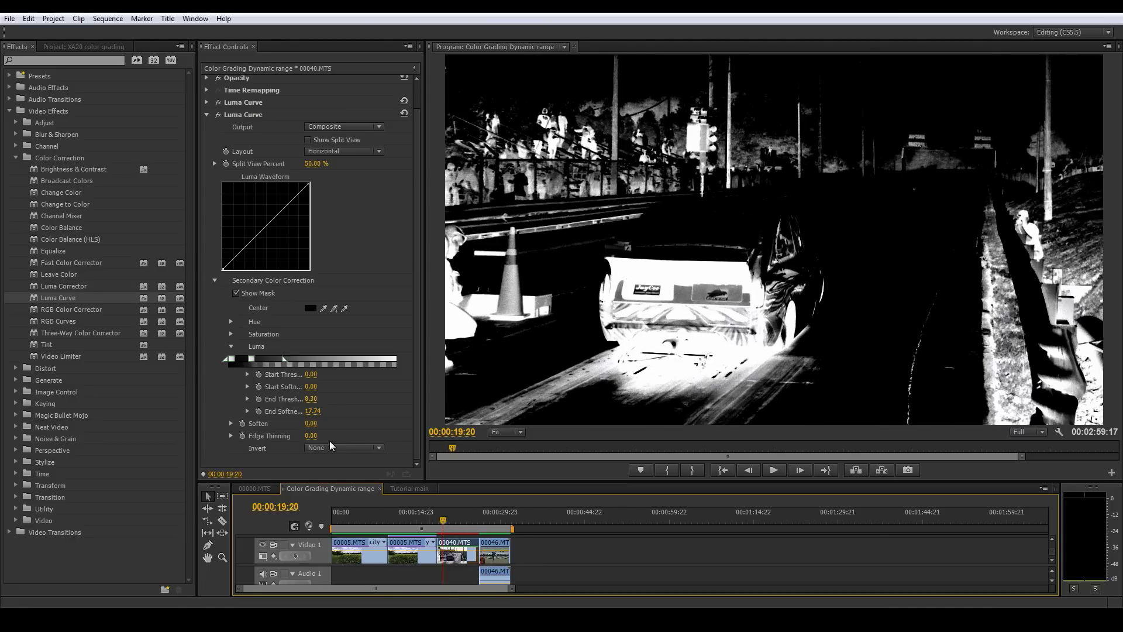
{"action": "left_click", "coordinate": [236, 293]}
{"action": "left_click_drag", "start_coordinate": [451, 458], "coordinate": [443, 455]}
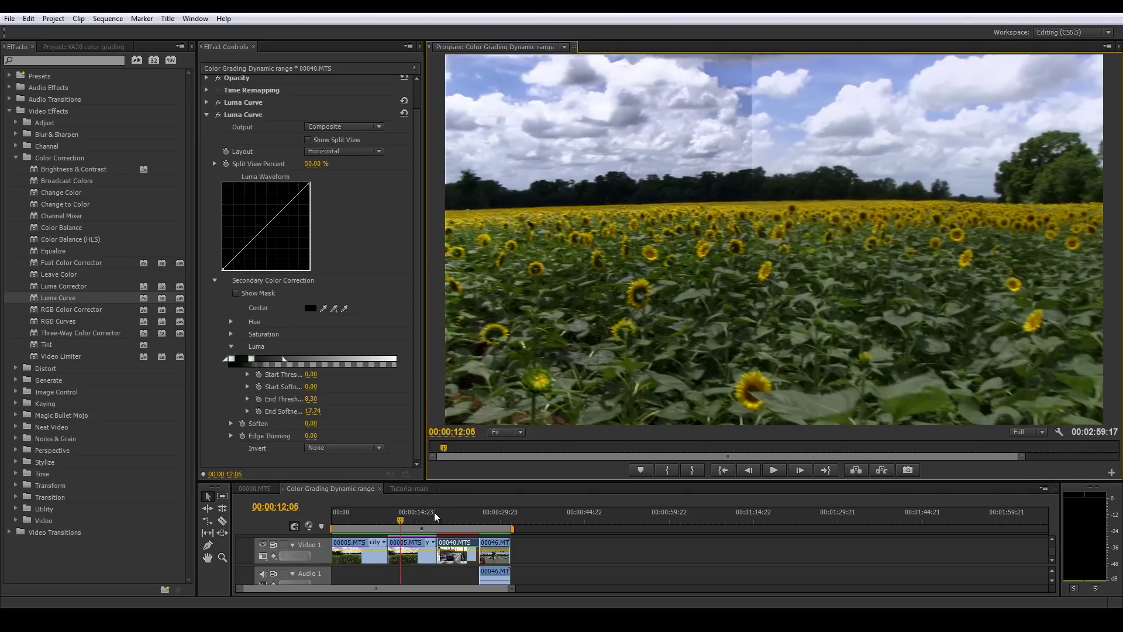
- At 00:00:19:05, raise the darkest shadows in the second Luma Curve and pin the curve near the lower quarter to hold the brighter tones
{"action": "left_click", "coordinate": [439, 513]}
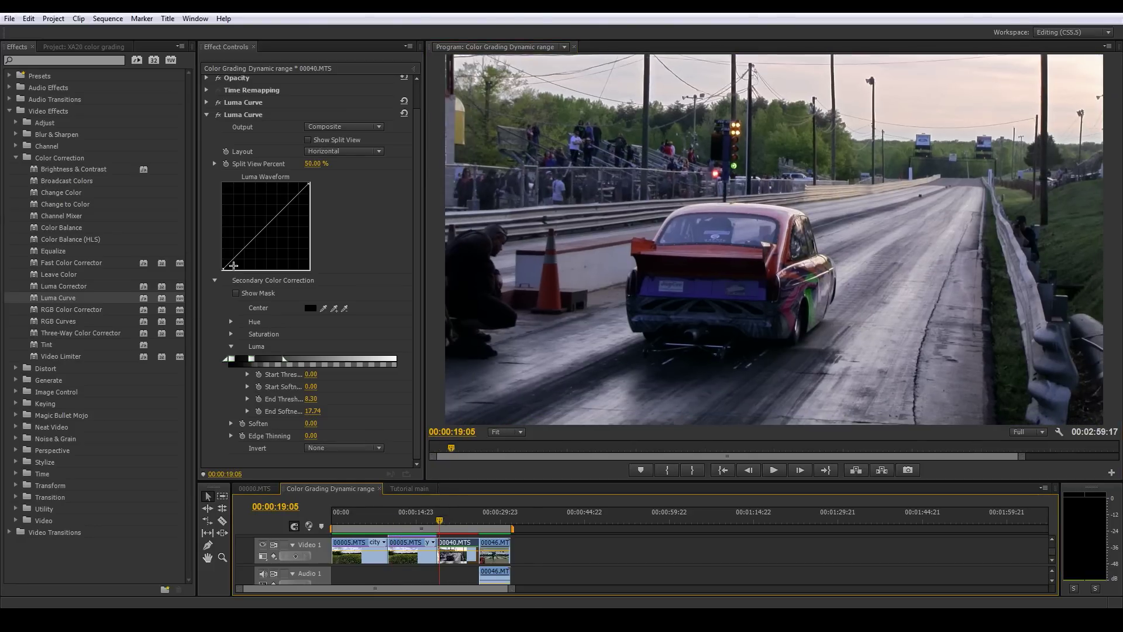
{"action": "left_click", "coordinate": [229, 259]}
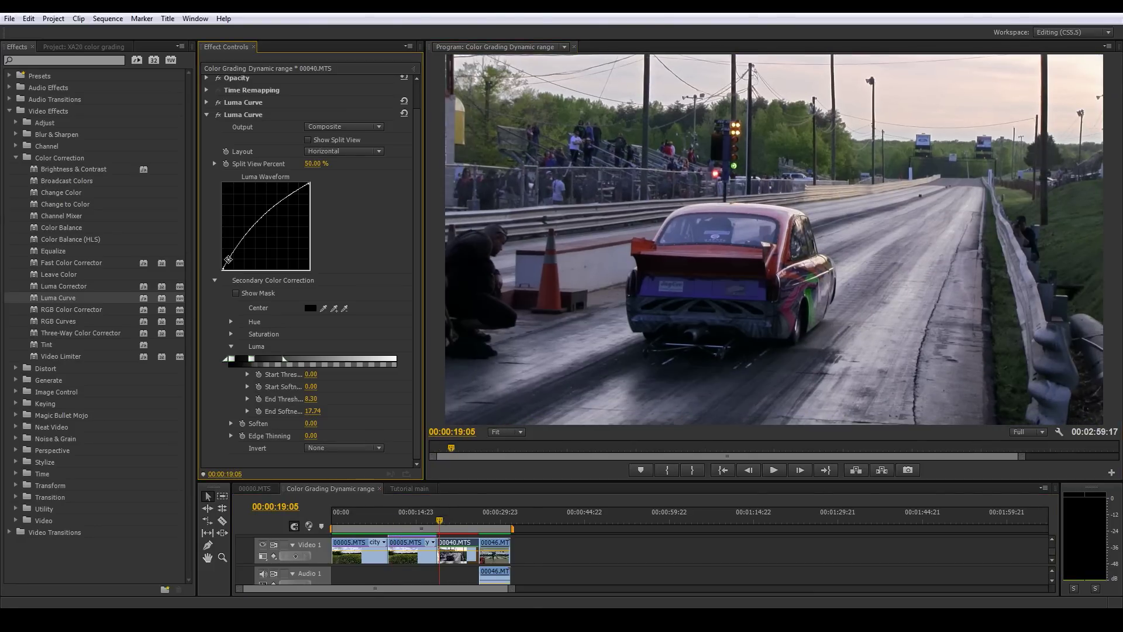
{"action": "left_click_drag", "start_coordinate": [239, 240], "coordinate": [243, 244]}
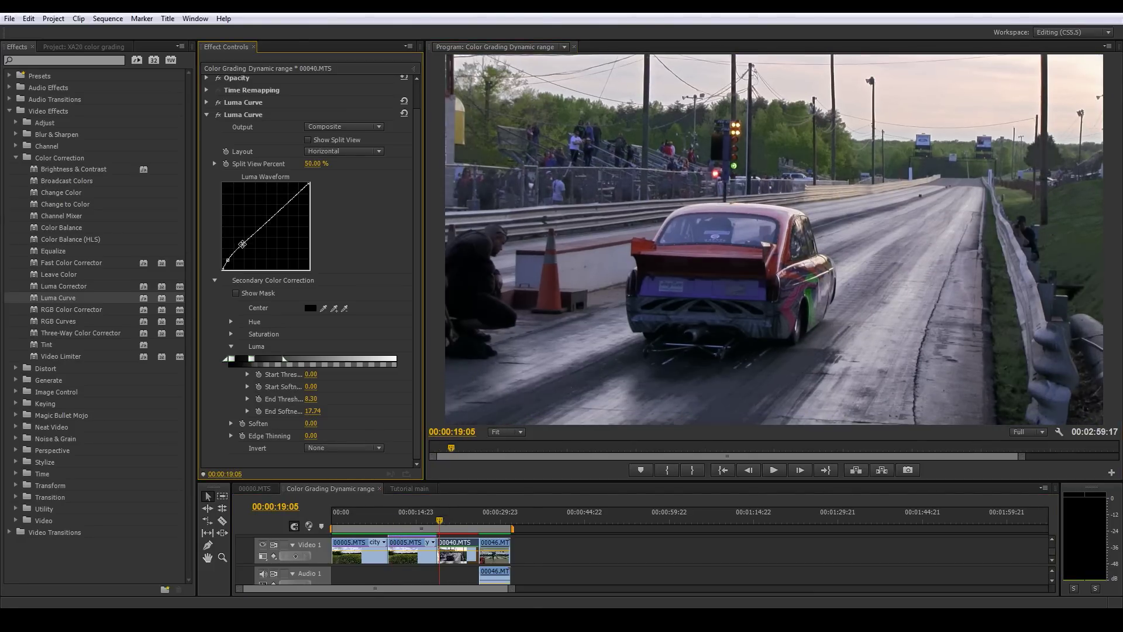
- Enlarge the curve and strengthen the shadow lift by repositioning the lowest point and adding a raised point between the two existing ones
{"action": "key", "text": "grave"}
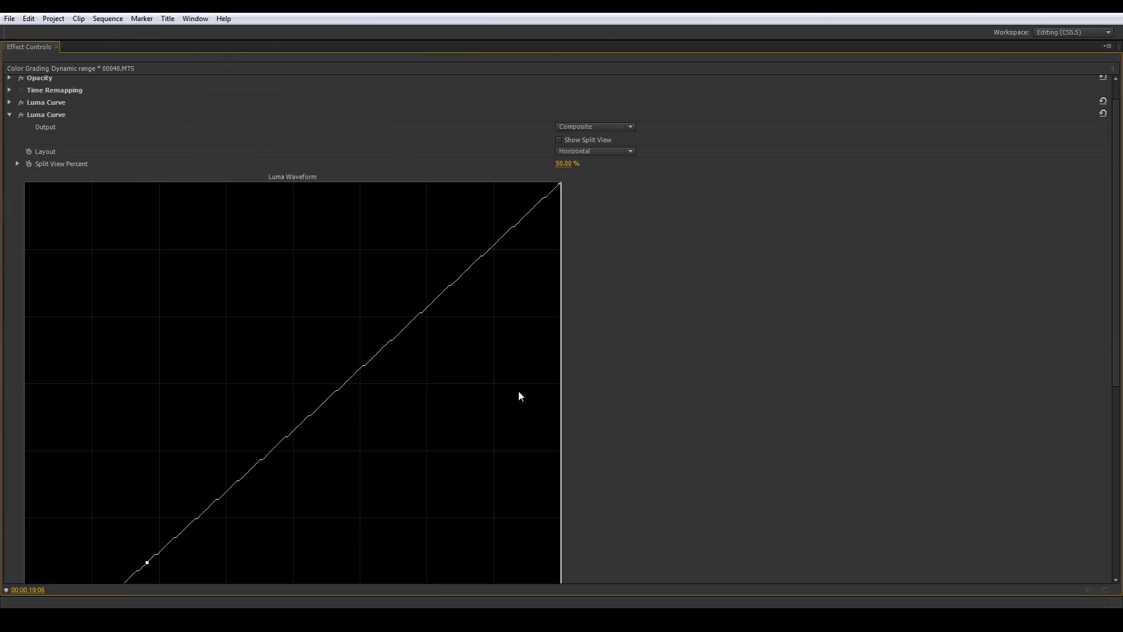
{"action": "left_click_drag", "start_coordinate": [1115, 263], "coordinate": [1111, 464]}
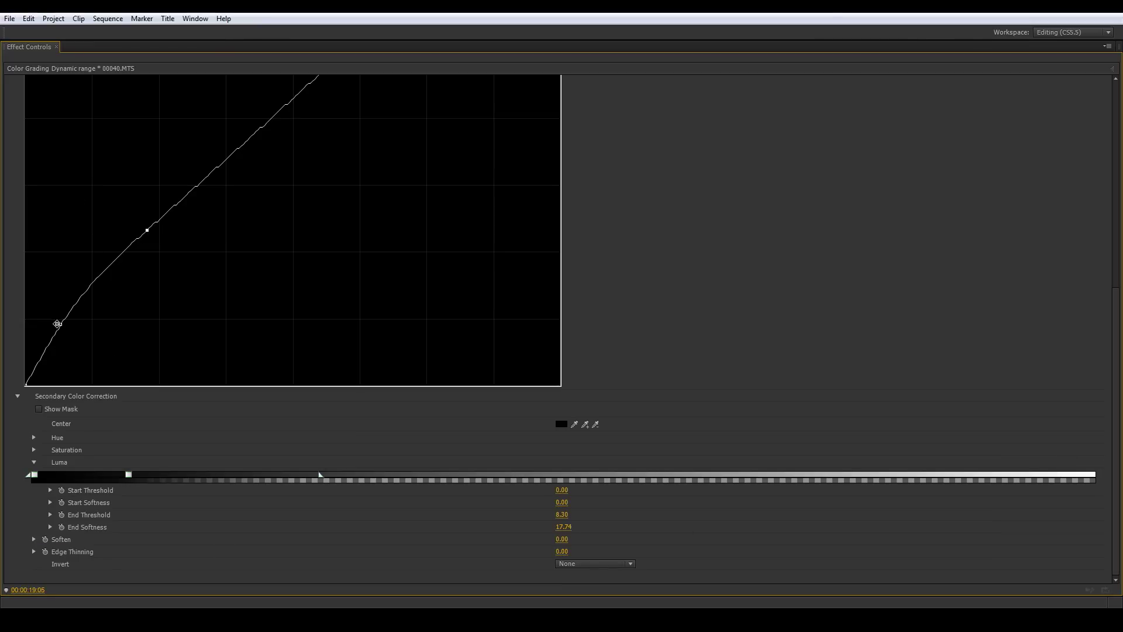
{"action": "left_click_drag", "start_coordinate": [58, 323], "coordinate": [45, 333]}
{"action": "left_click_drag", "start_coordinate": [82, 267], "coordinate": [82, 277]}
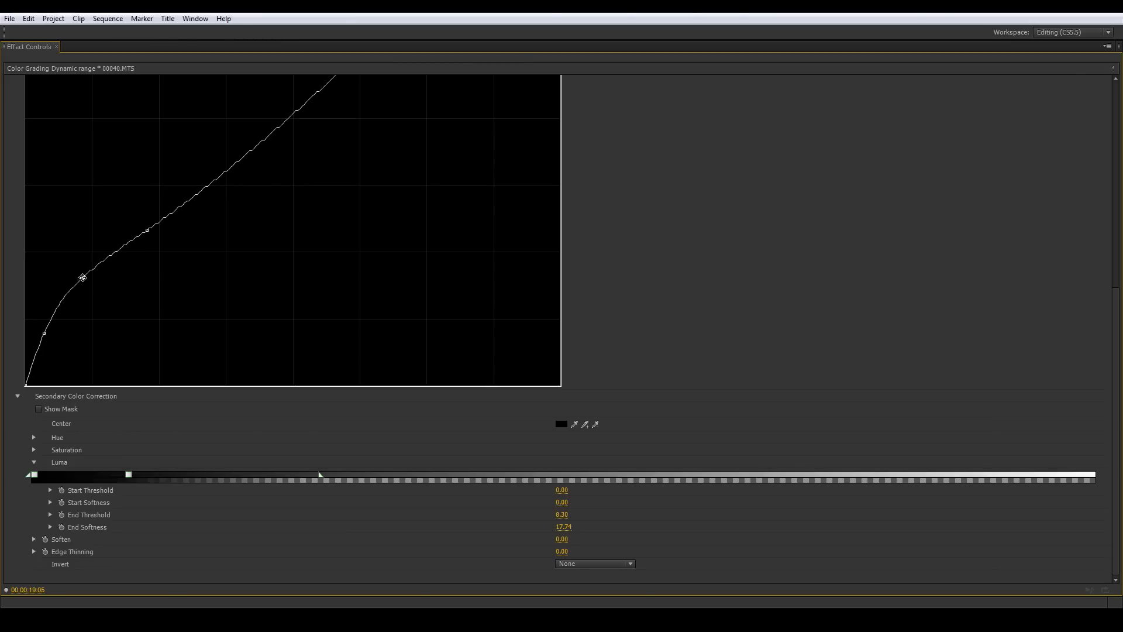
{"action": "left_click_drag", "start_coordinate": [42, 331], "coordinate": [43, 333]}
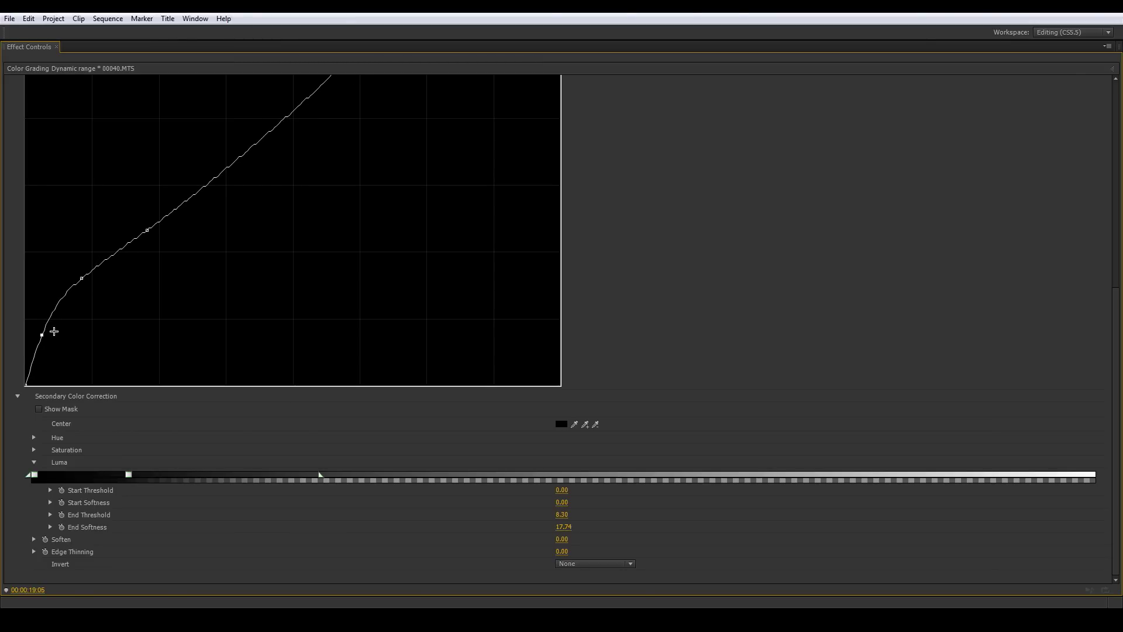
{"action": "key", "text": "grave"}
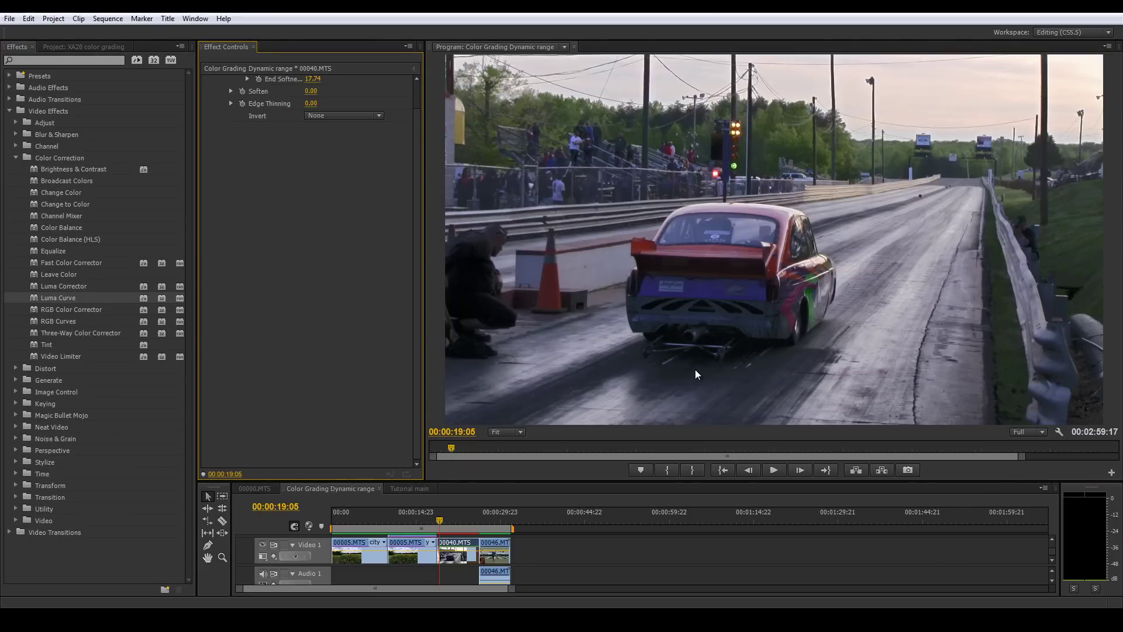
- View the car at 100% and soften the shadow lift by lowering the two lowest points of the second Luma Curve
{"action": "left_click", "coordinate": [506, 431]}
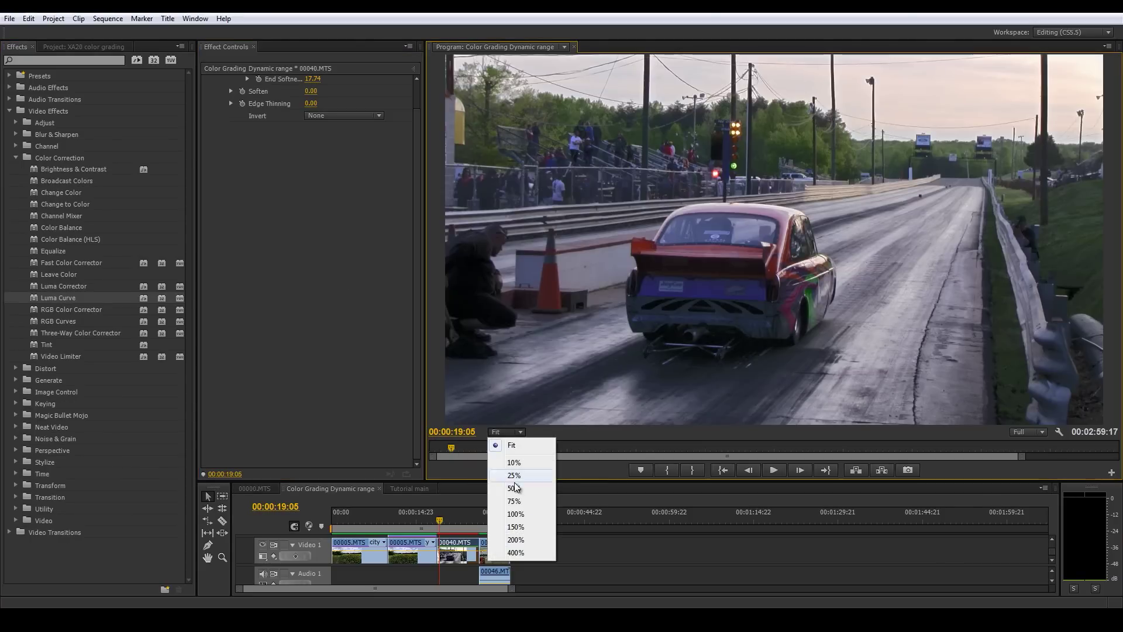
{"action": "left_click", "coordinate": [507, 513]}
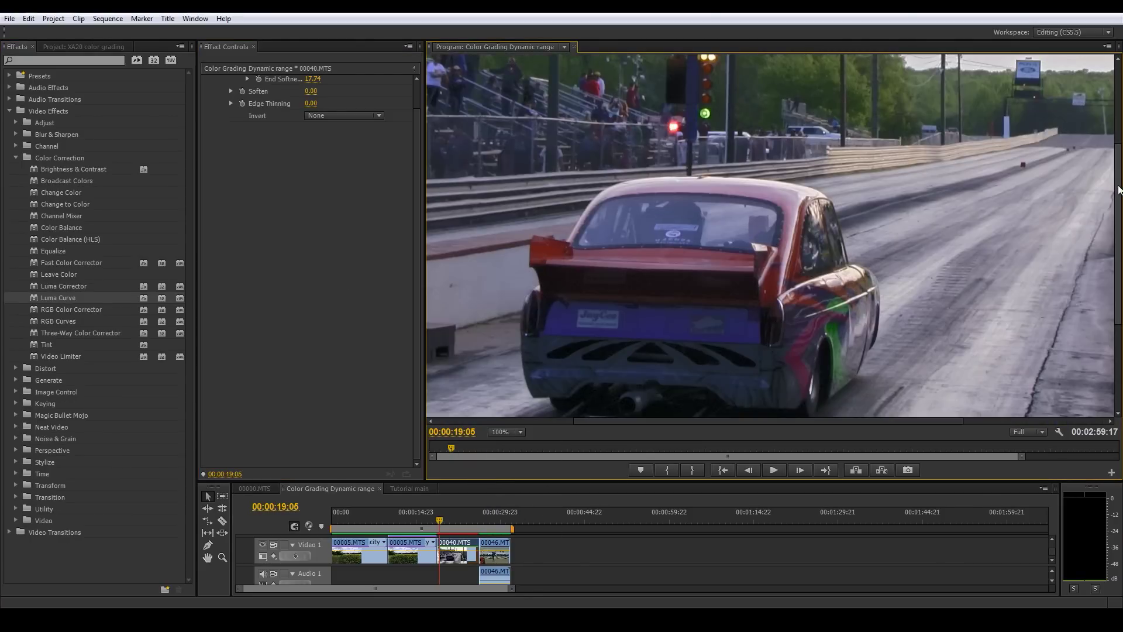
{"action": "scroll", "coordinate": [566, 336], "scroll_direction": "down", "scroll_amount": 3}
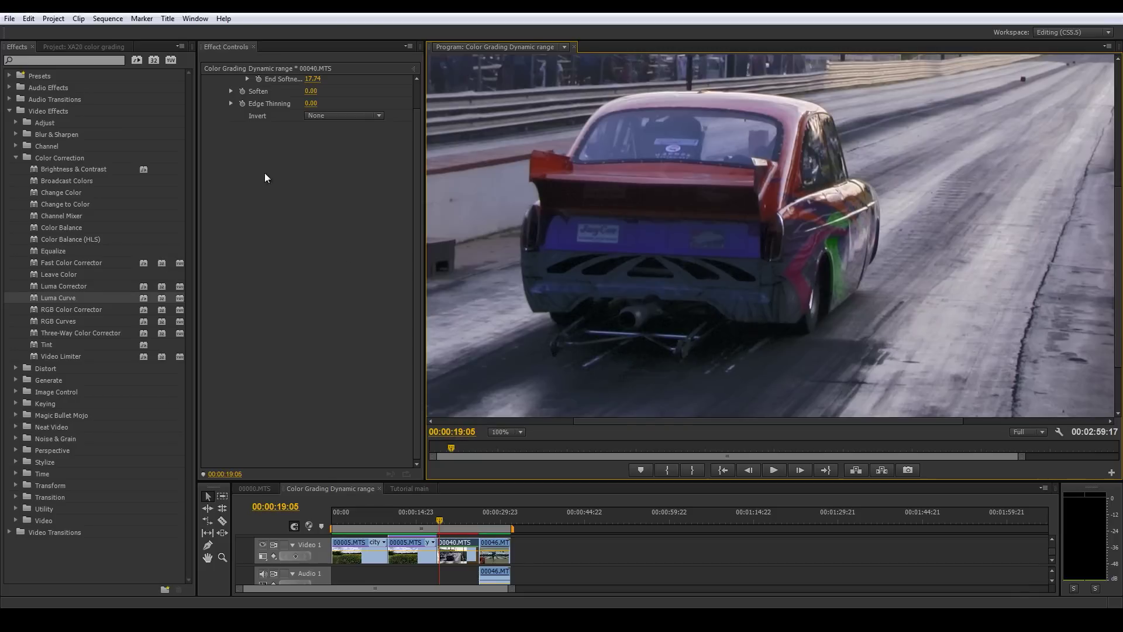
{"action": "scroll", "coordinate": [413, 422], "scroll_direction": "up", "scroll_amount": 5}
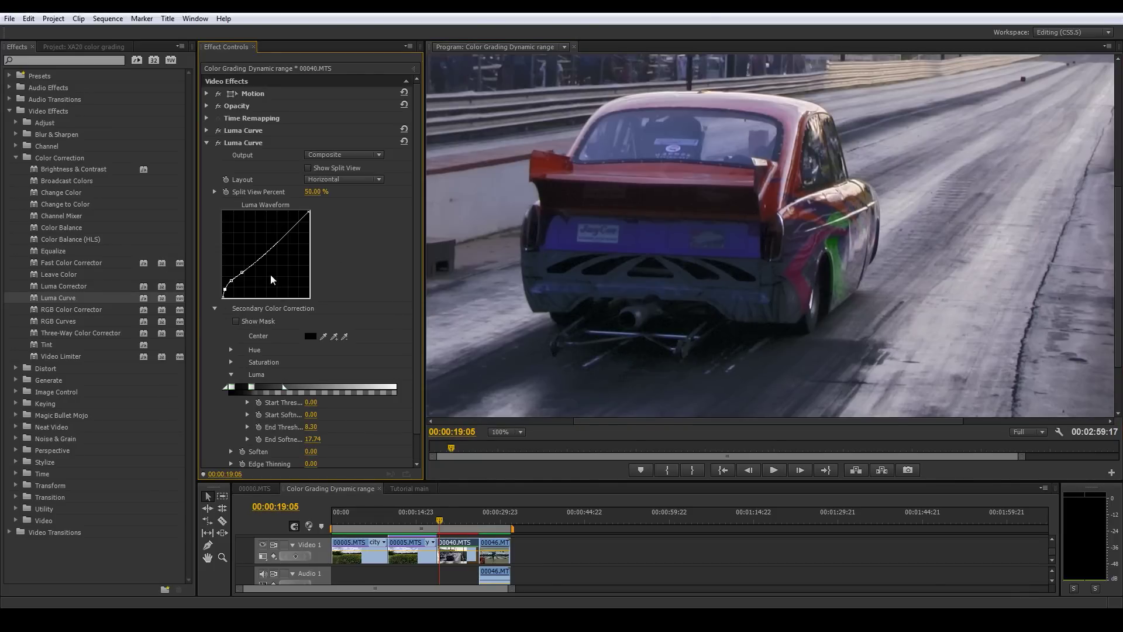
{"action": "key", "text": "grave"}
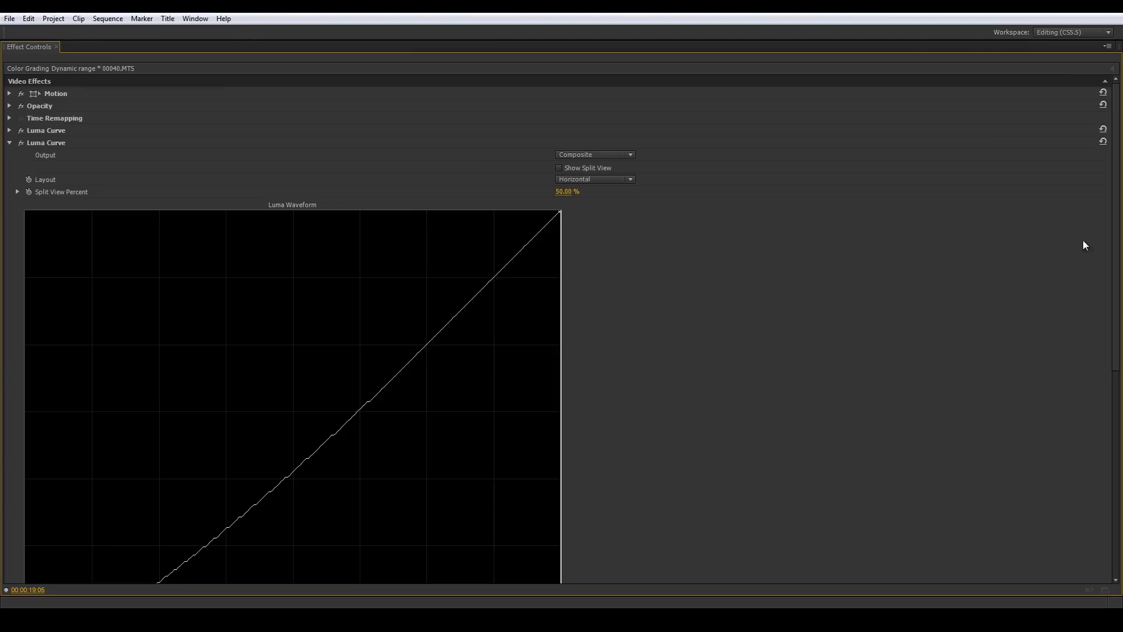
{"action": "scroll", "coordinate": [310, 455], "scroll_direction": "down", "scroll_amount": 4}
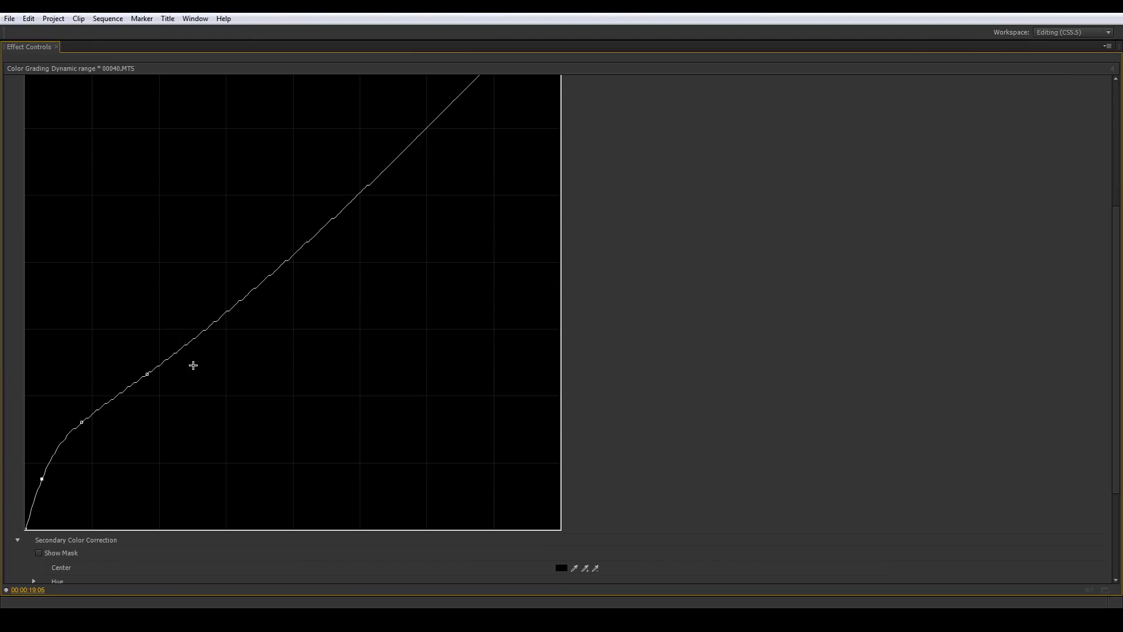
{"action": "left_click_drag", "start_coordinate": [42, 478], "coordinate": [39, 498]}
{"action": "left_click_drag", "start_coordinate": [81, 422], "coordinate": [78, 438]}
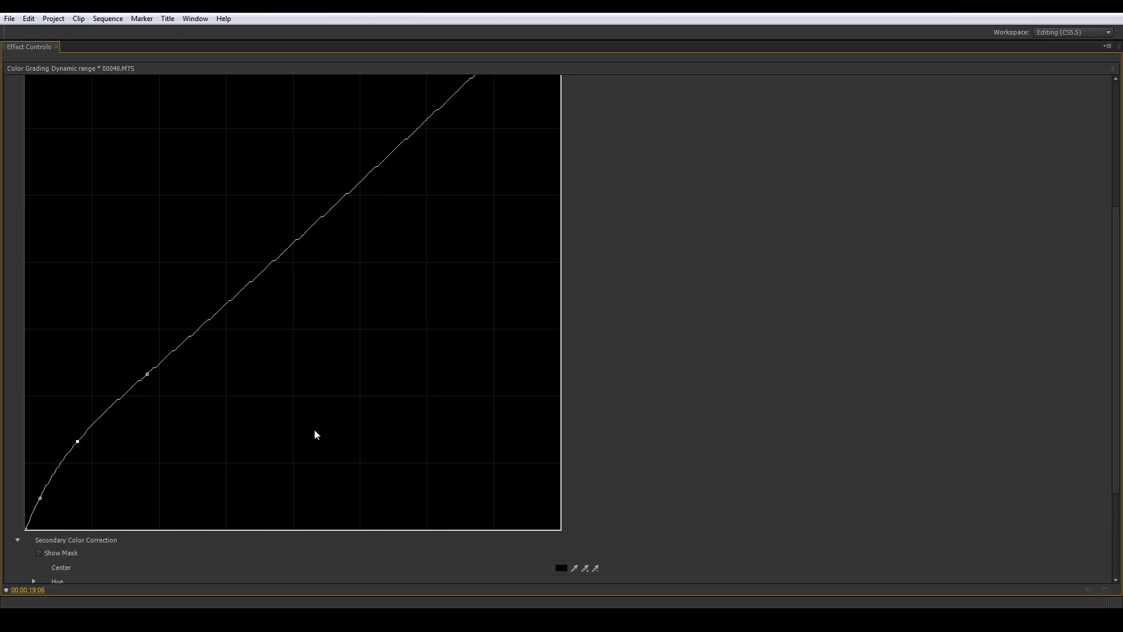
{"action": "key", "text": "grave"}
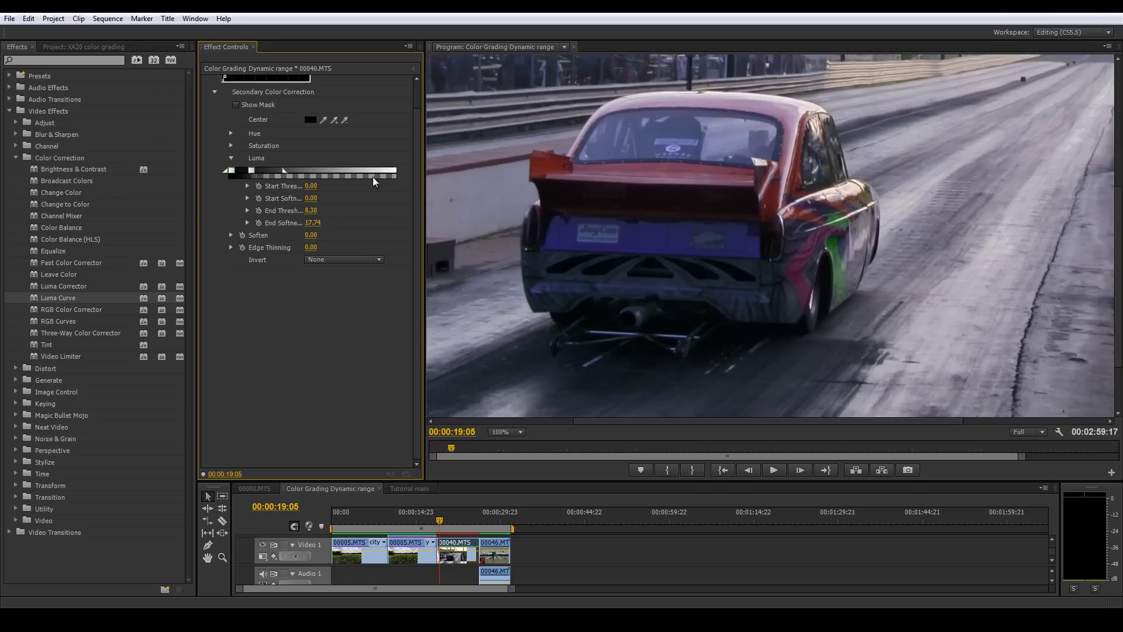
- Compare the shadows with and without the second Luma Curve, examine the crouching man and the car at 100%, and fit the frame again
{"action": "scroll", "coordinate": [412, 236], "scroll_direction": "up", "scroll_amount": 5}
{"action": "left_click", "coordinate": [218, 143]}
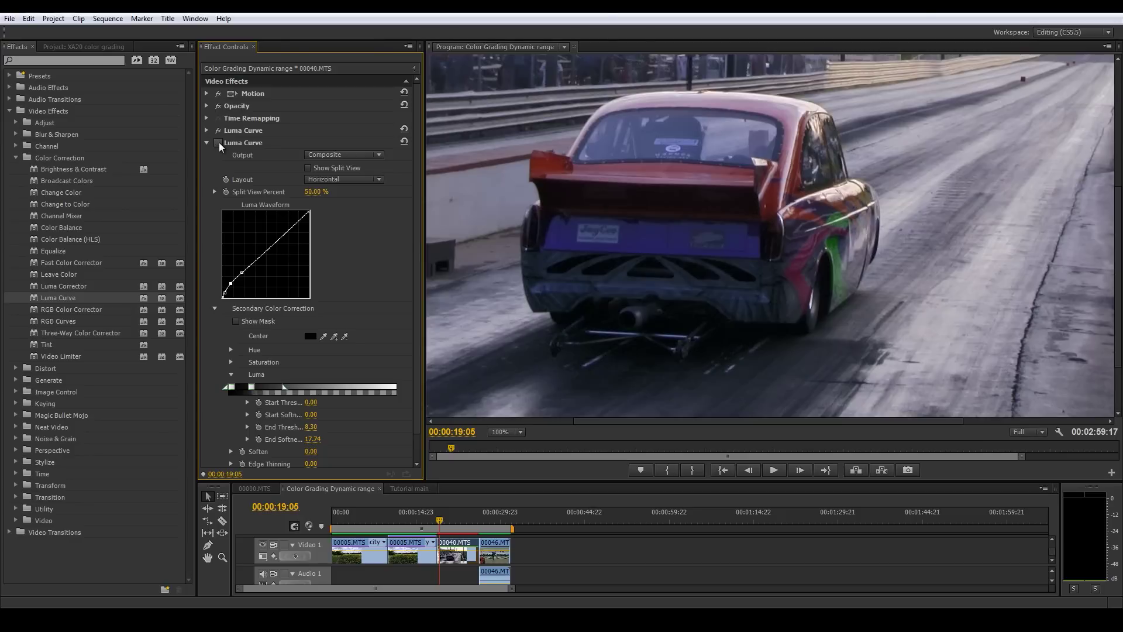
{"action": "left_click", "coordinate": [217, 143]}
{"action": "left_click_drag", "start_coordinate": [647, 422], "coordinate": [503, 421]}
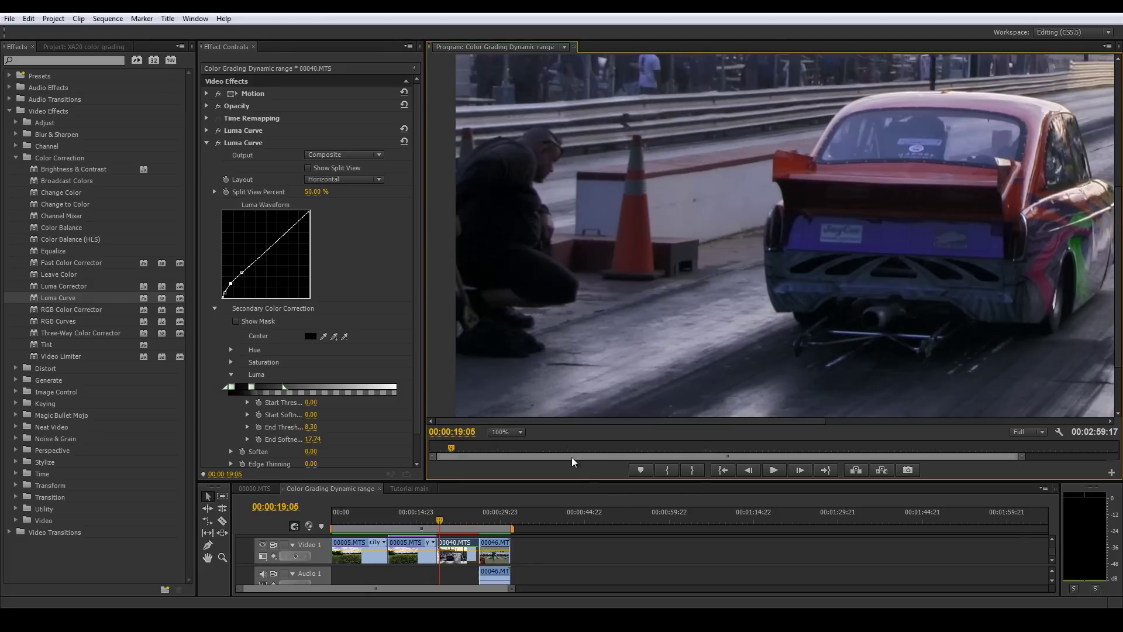
{"action": "mouse_move", "coordinate": [575, 421]}
{"action": "left_mouse_down"}
{"action": "mouse_move", "coordinate": [787, 425]}
{"action": "mouse_move", "coordinate": [561, 426]}
{"action": "left_mouse_up"}
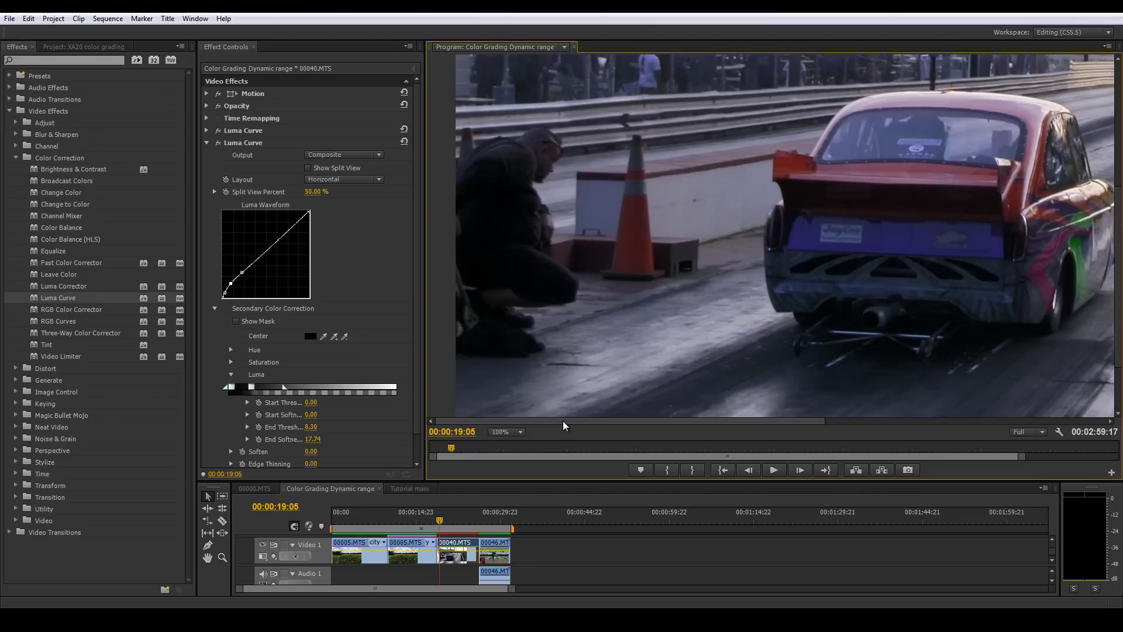
{"action": "left_click_drag", "start_coordinate": [564, 421], "coordinate": [679, 418]}
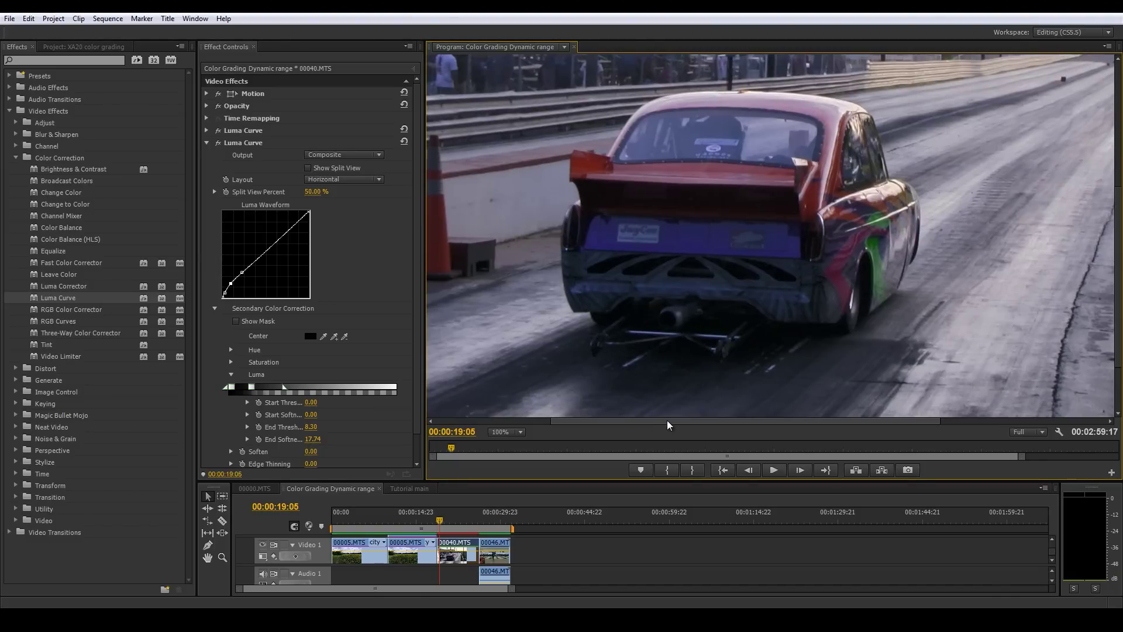
{"action": "left_click_drag", "start_coordinate": [667, 421], "coordinate": [682, 421]}
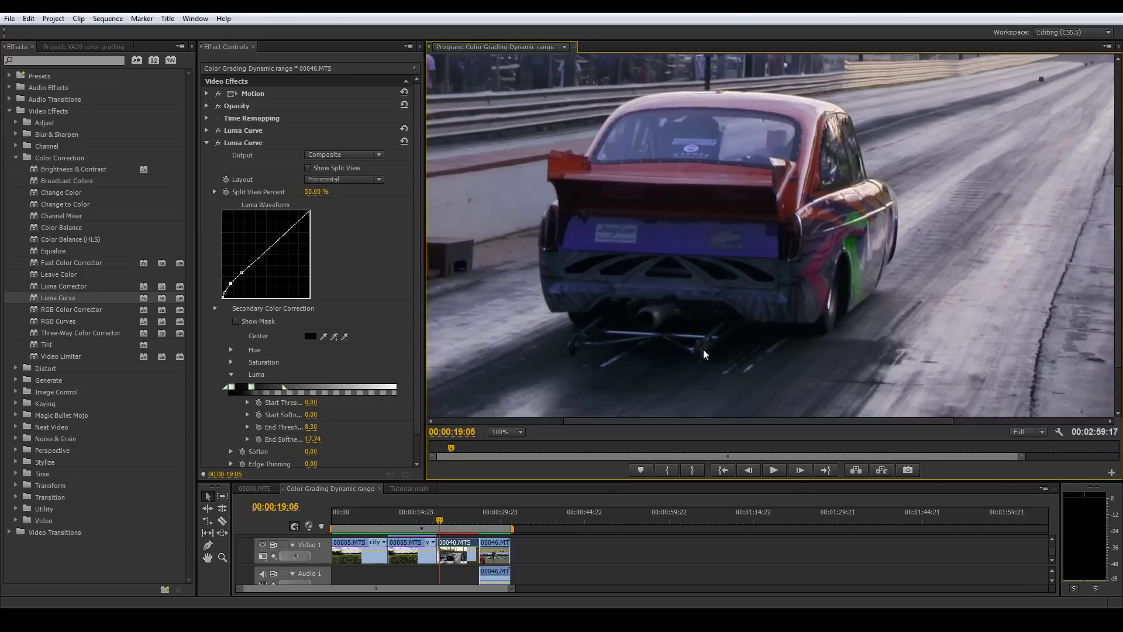
{"action": "left_click", "coordinate": [500, 433]}
{"action": "left_click", "coordinate": [513, 443]}
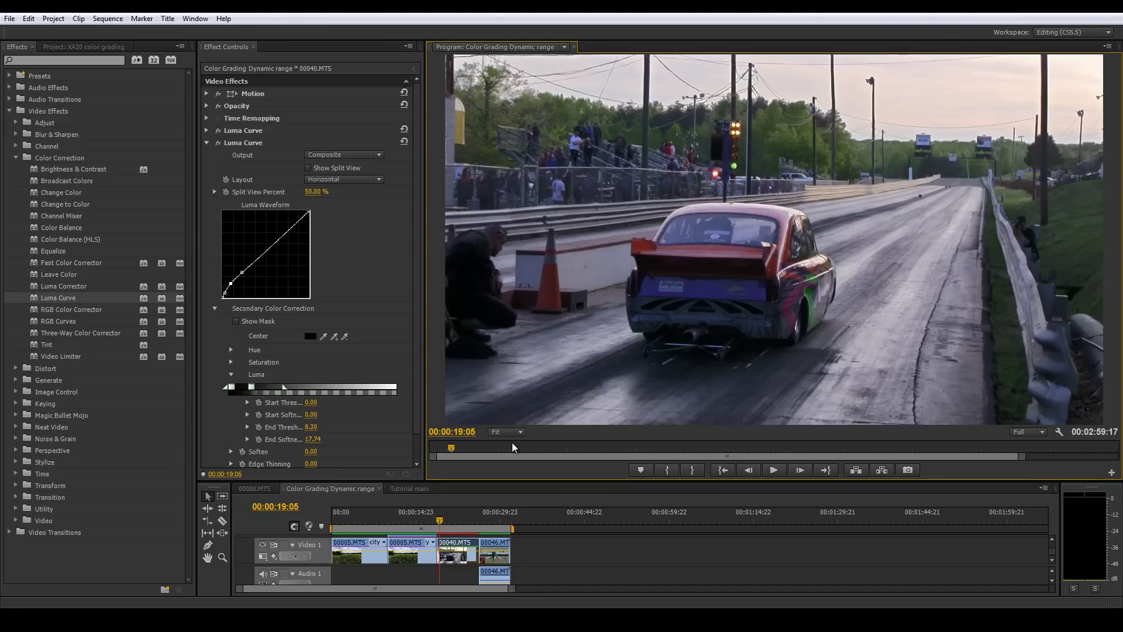
- Add a third Luma Curve to clip 00040.MTS and shape it with slightly lowered highlights, a low shadow anchor, and raised lower midtones
{"action": "left_click", "coordinate": [206, 143]}
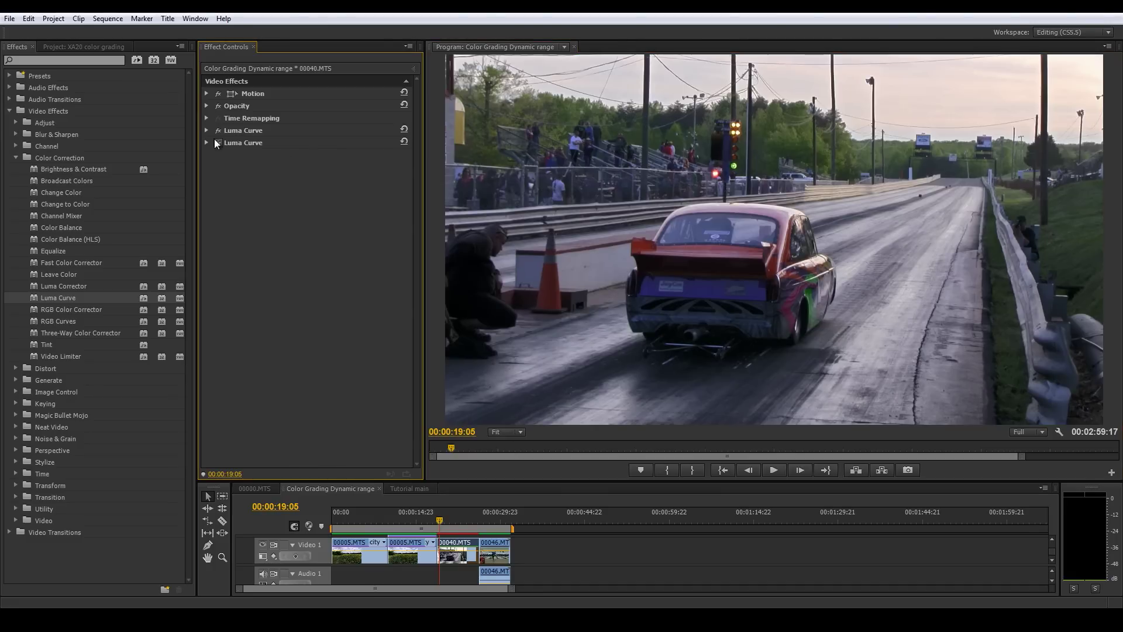
{"action": "left_click_drag", "start_coordinate": [31, 296], "coordinate": [249, 197]}
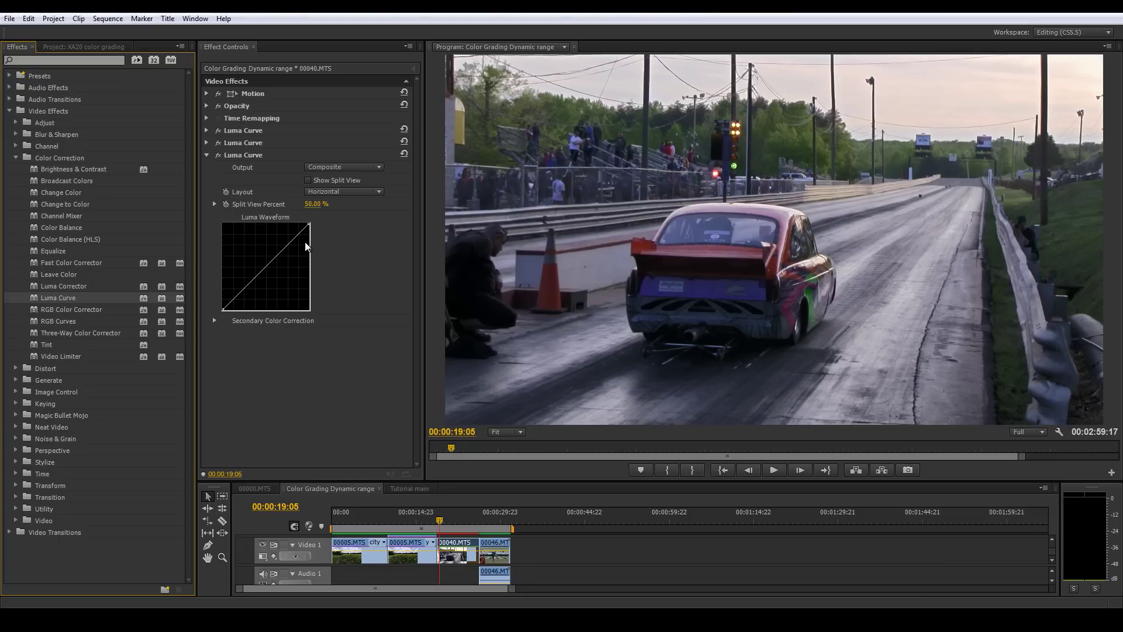
{"action": "left_click_drag", "start_coordinate": [297, 234], "coordinate": [300, 236]}
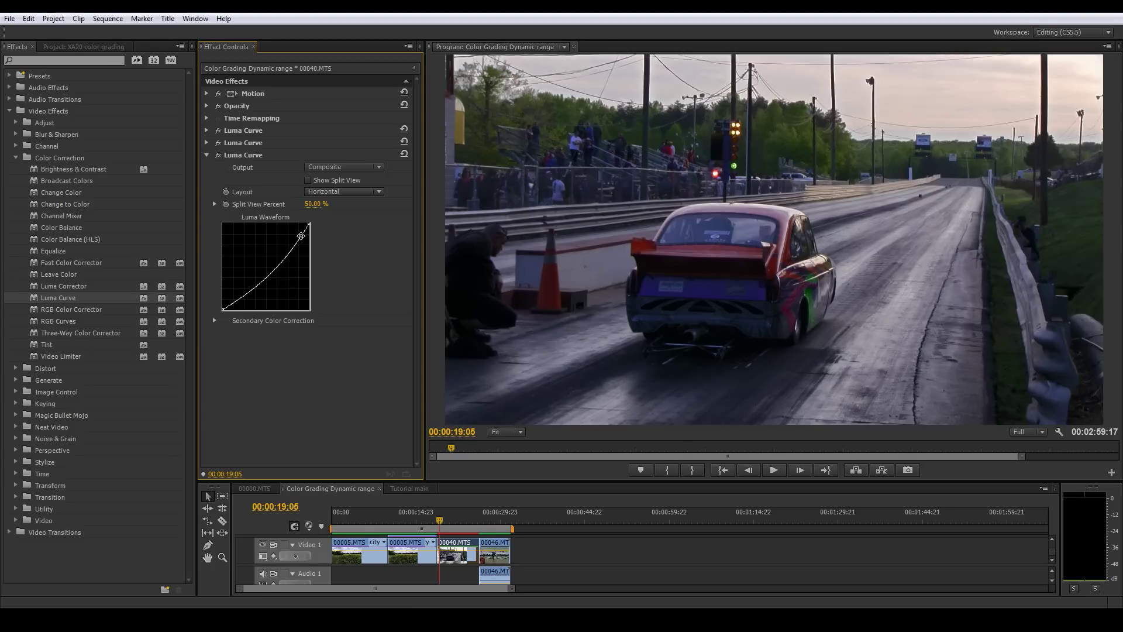
{"action": "left_click", "coordinate": [231, 302]}
{"action": "left_click", "coordinate": [249, 284]}
{"action": "left_click_drag", "start_coordinate": [249, 285], "coordinate": [271, 263]}
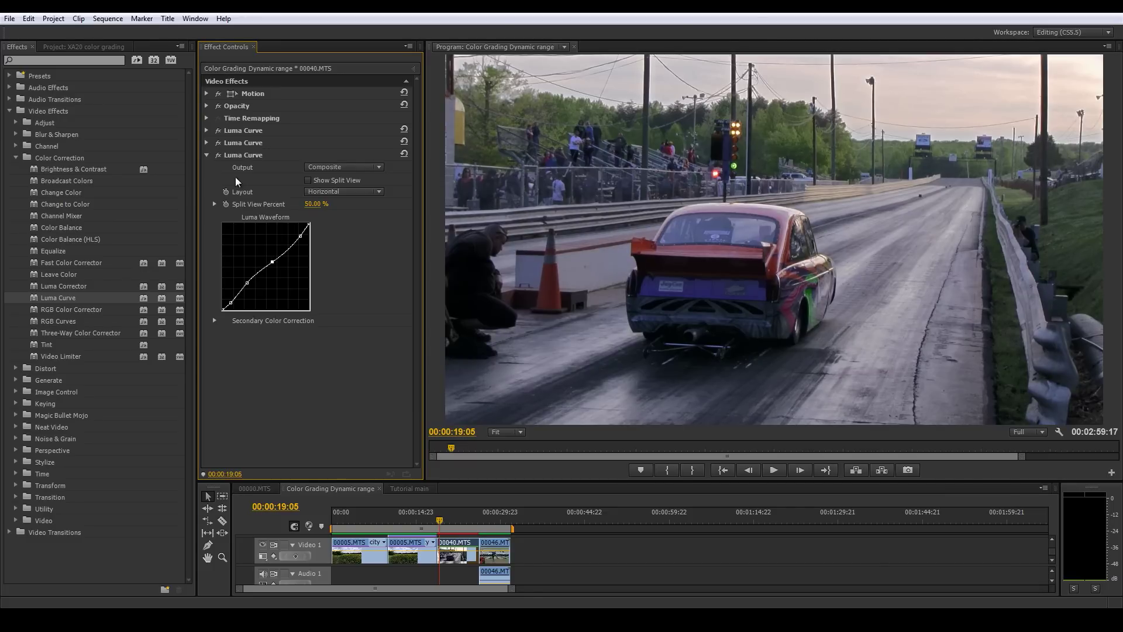
- Compare the frame with and without the third Luma Curve repeatedly, leaving the effect enabled and its settings collapsed
{"action": "left_click", "coordinate": [215, 153]}
{"action": "left_click", "coordinate": [215, 153]}
{"action": "left_click", "coordinate": [215, 153]}
{"action": "left_click", "coordinate": [215, 154]}
{"action": "left_click", "coordinate": [216, 153]}
{"action": "left_click", "coordinate": [216, 153]}
{"action": "left_click", "coordinate": [205, 154]}
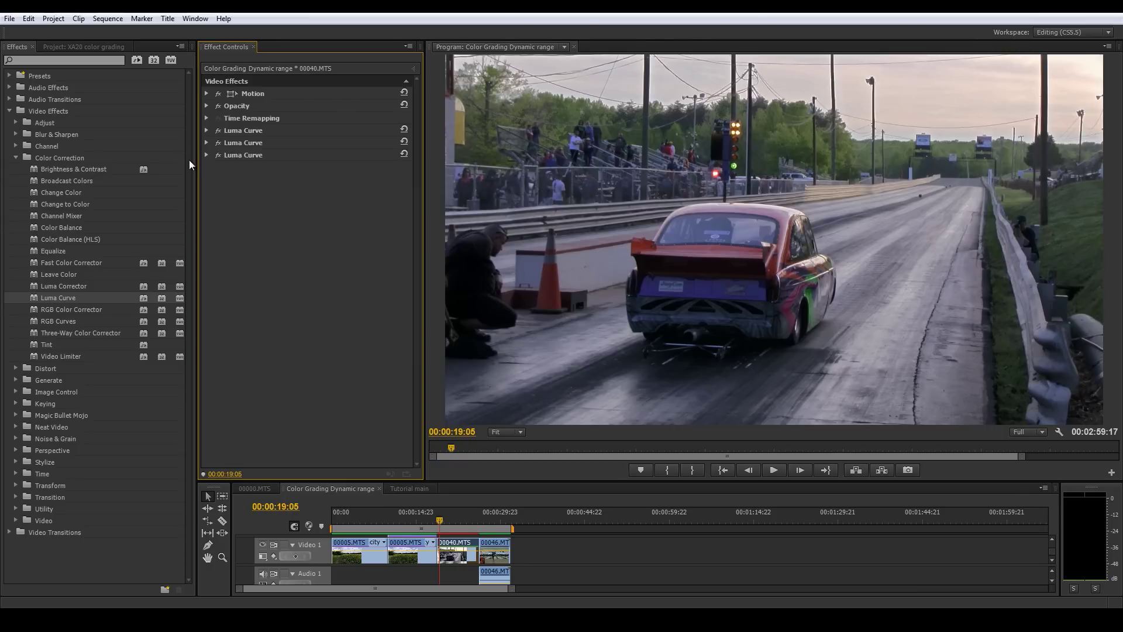
- Apply an Unsharp Mask to clip 00040.MTS with radius 61.0 and amount 37.7, checking the frame with and without it
{"action": "left_click", "coordinate": [15, 134]}
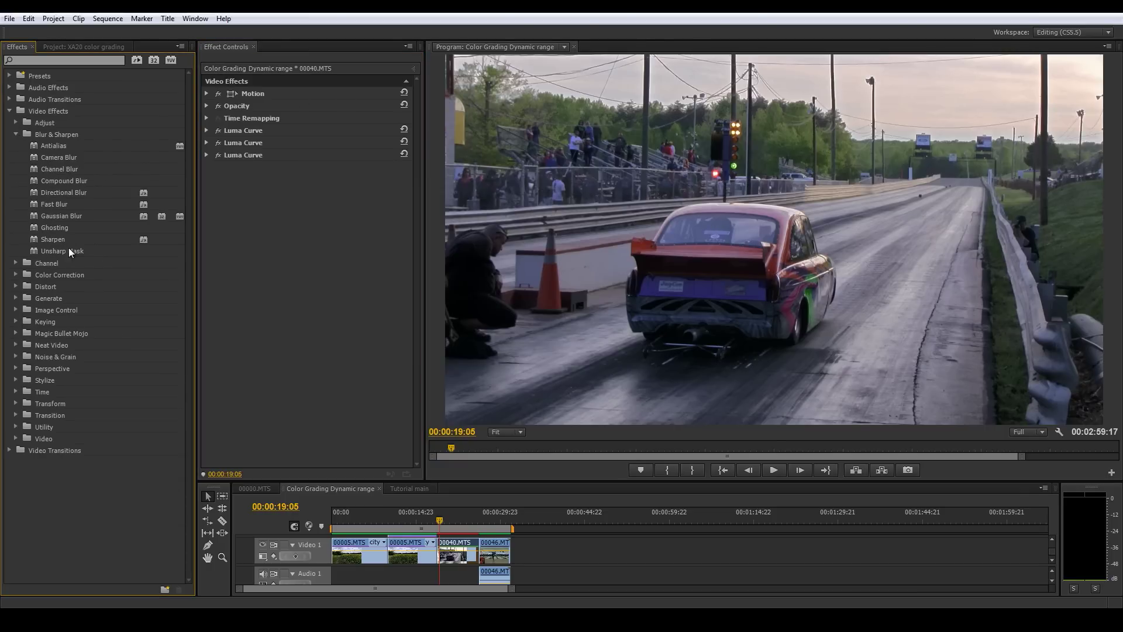
{"action": "left_click_drag", "start_coordinate": [71, 250], "coordinate": [253, 219]}
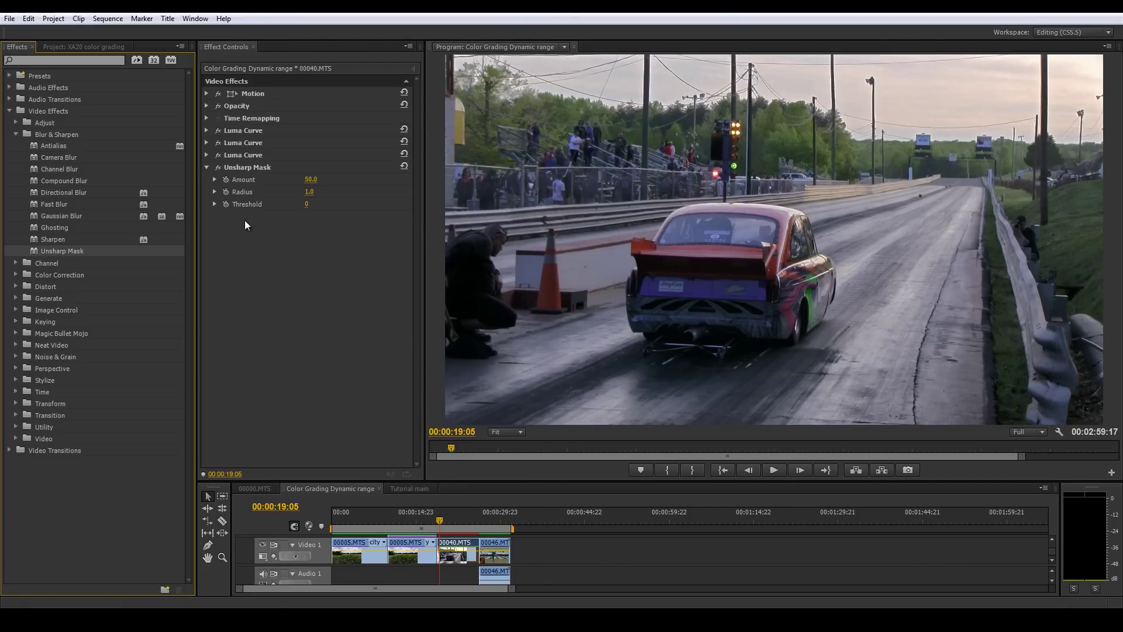
{"action": "left_click", "coordinate": [215, 192]}
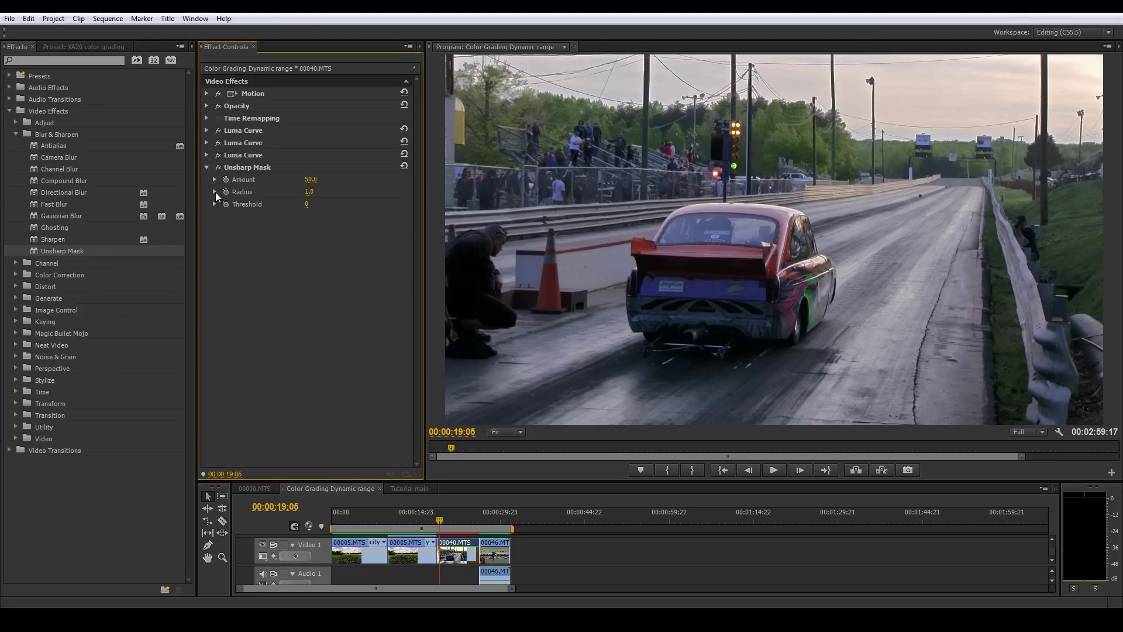
{"action": "left_click_drag", "start_coordinate": [224, 216], "coordinate": [325, 215]}
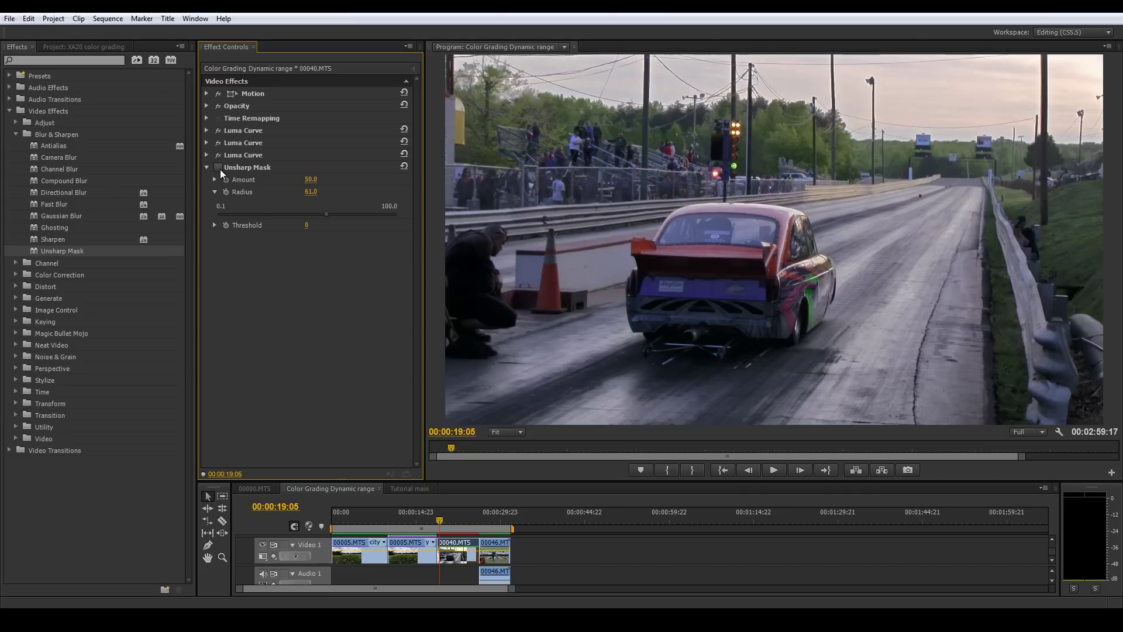
{"action": "left_click", "coordinate": [220, 168]}
{"action": "left_click", "coordinate": [220, 168]}
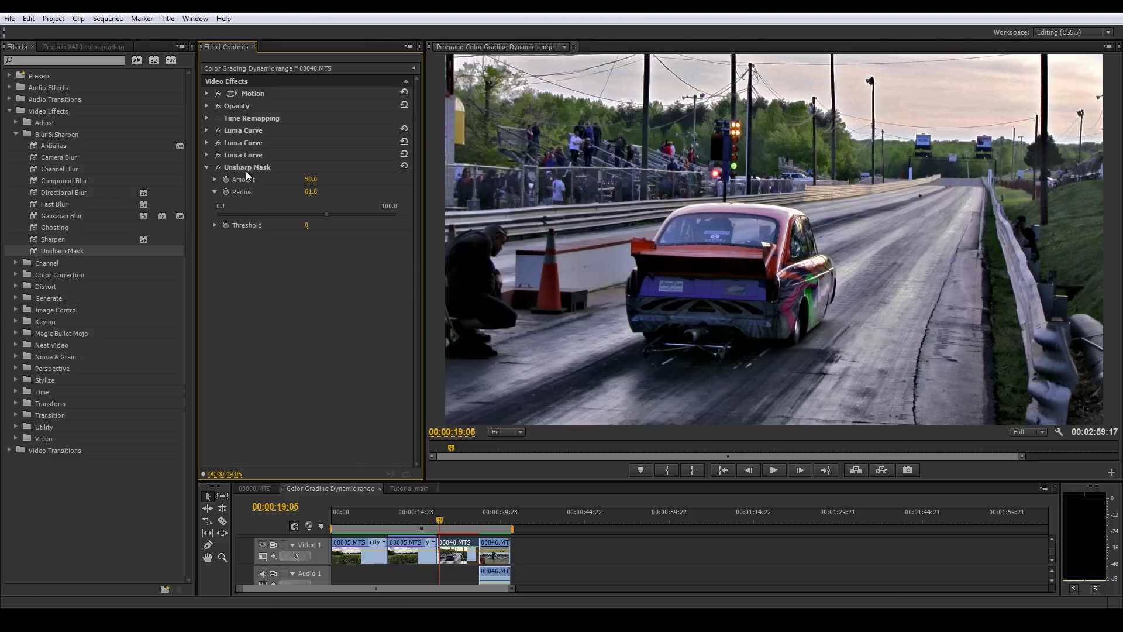
{"action": "left_click", "coordinate": [214, 179]}
{"action": "left_click_drag", "start_coordinate": [289, 201], "coordinate": [285, 201]}
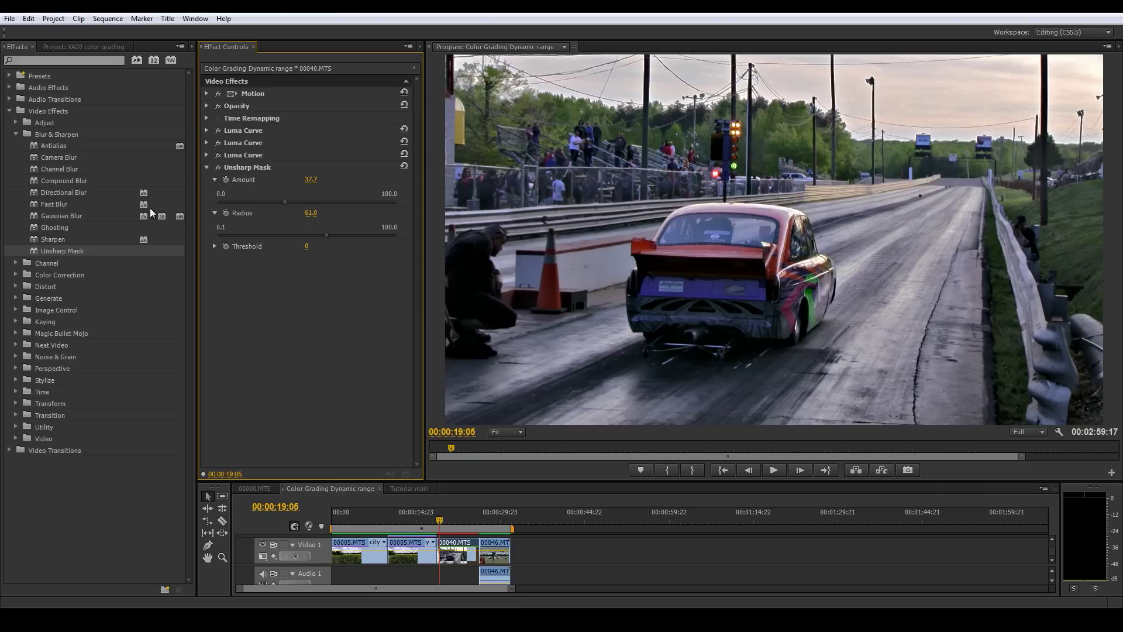
- Compare the frame with and without the Unsharp Mask, leave it enabled, and collapse its settings and the Blur & Sharpen effects
{"action": "left_click", "coordinate": [219, 167]}
{"action": "left_click", "coordinate": [219, 167]}
{"action": "left_click", "coordinate": [219, 167]}
{"action": "left_click", "coordinate": [220, 167]}
{"action": "left_click", "coordinate": [220, 167]}
{"action": "left_click", "coordinate": [219, 167]}
{"action": "left_click", "coordinate": [205, 168]}
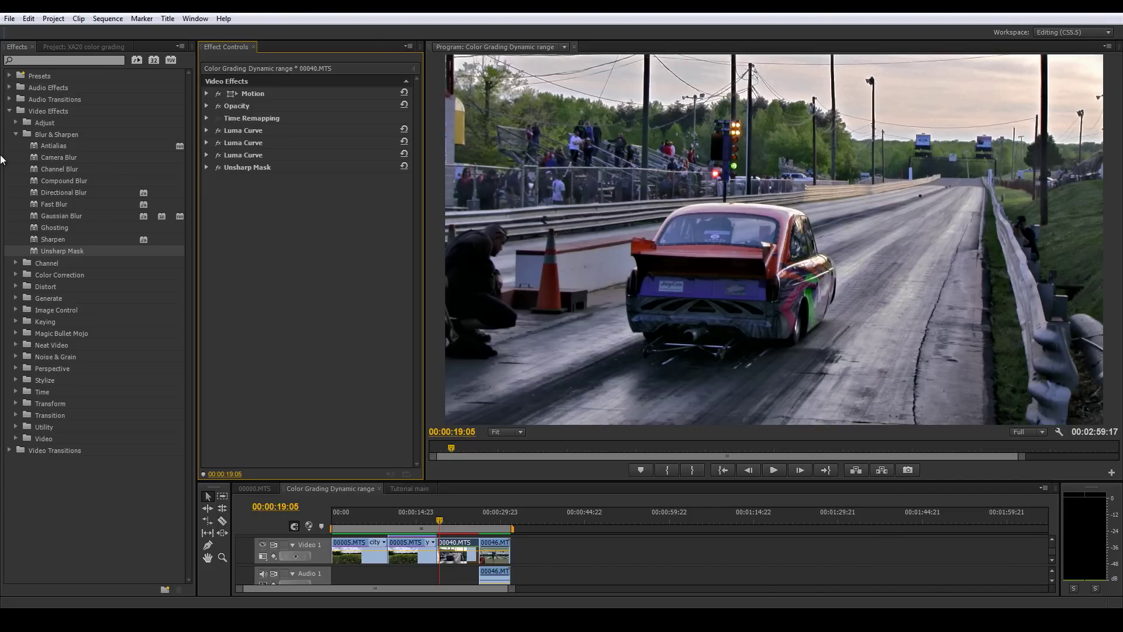
{"action": "left_click", "coordinate": [15, 134]}
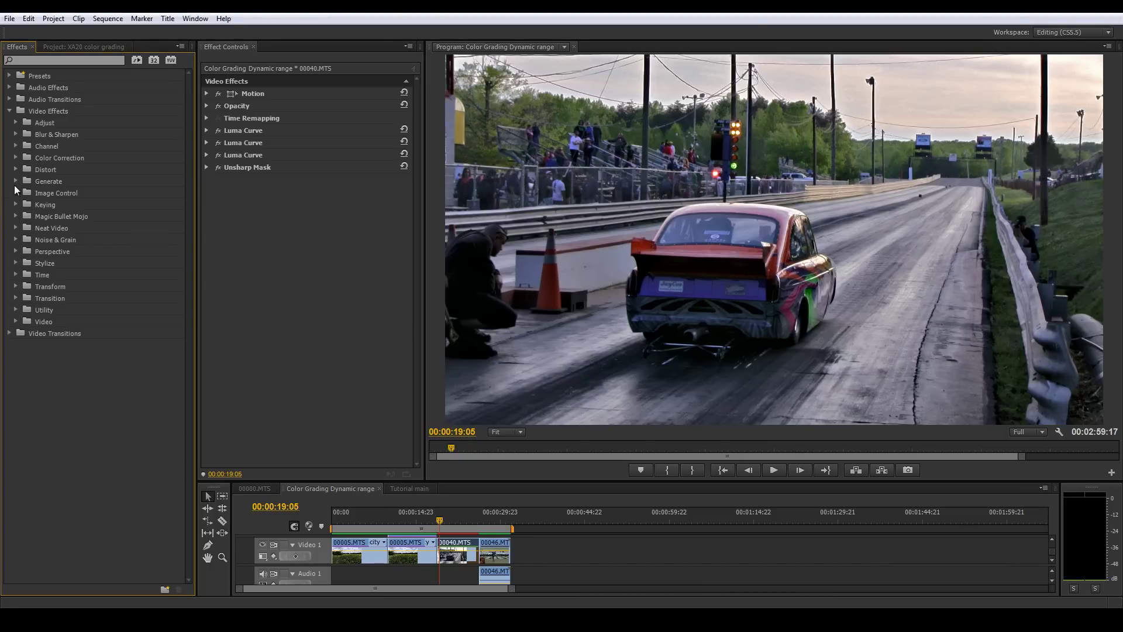
- Apply a Three-Way Color Corrector to clip 00040.MTS and slightly widen the area showing its color wheels
{"action": "left_click", "coordinate": [16, 157]}
{"action": "left_click", "coordinate": [53, 333]}
{"action": "left_click_drag", "start_coordinate": [52, 332], "coordinate": [296, 244]}
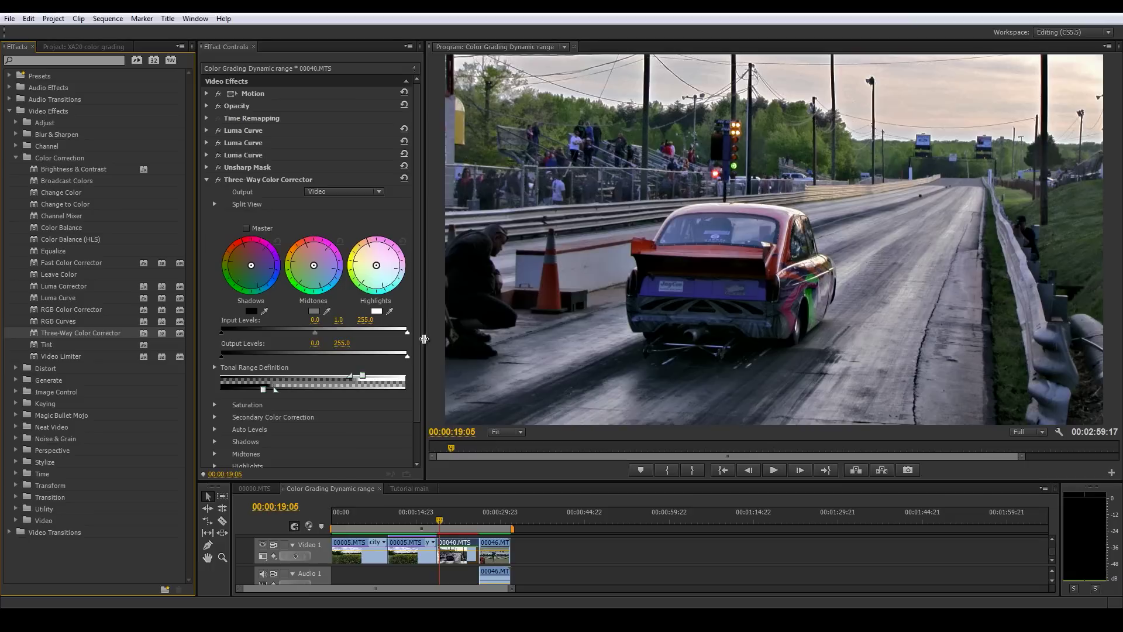
{"action": "left_click_drag", "start_coordinate": [427, 339], "coordinate": [434, 338]}
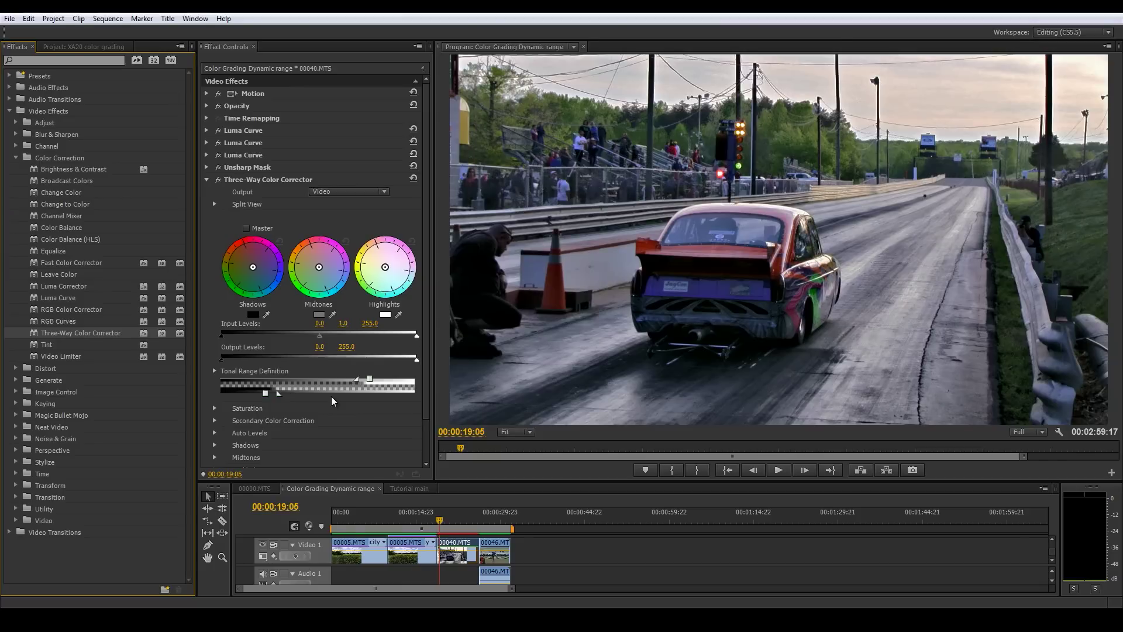
- Tint the highlights toward yellow-orange, widen the highlight tonal transition for a smoother blend, and reduce the tint to a subtle strength
{"action": "left_click_drag", "start_coordinate": [385, 267], "coordinate": [368, 257]}
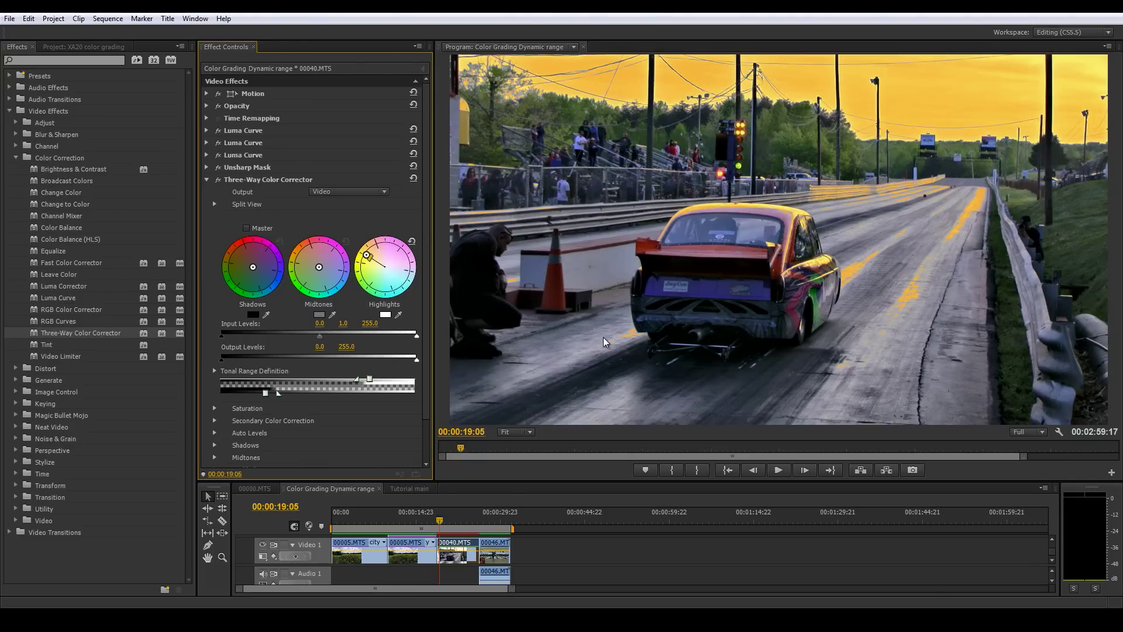
{"action": "mouse_move", "coordinate": [369, 379]}
{"action": "left_mouse_down"}
{"action": "mouse_move", "coordinate": [388, 380]}
{"action": "mouse_move", "coordinate": [350, 381]}
{"action": "left_mouse_up"}
{"action": "left_click_drag", "start_coordinate": [386, 379], "coordinate": [351, 379]}
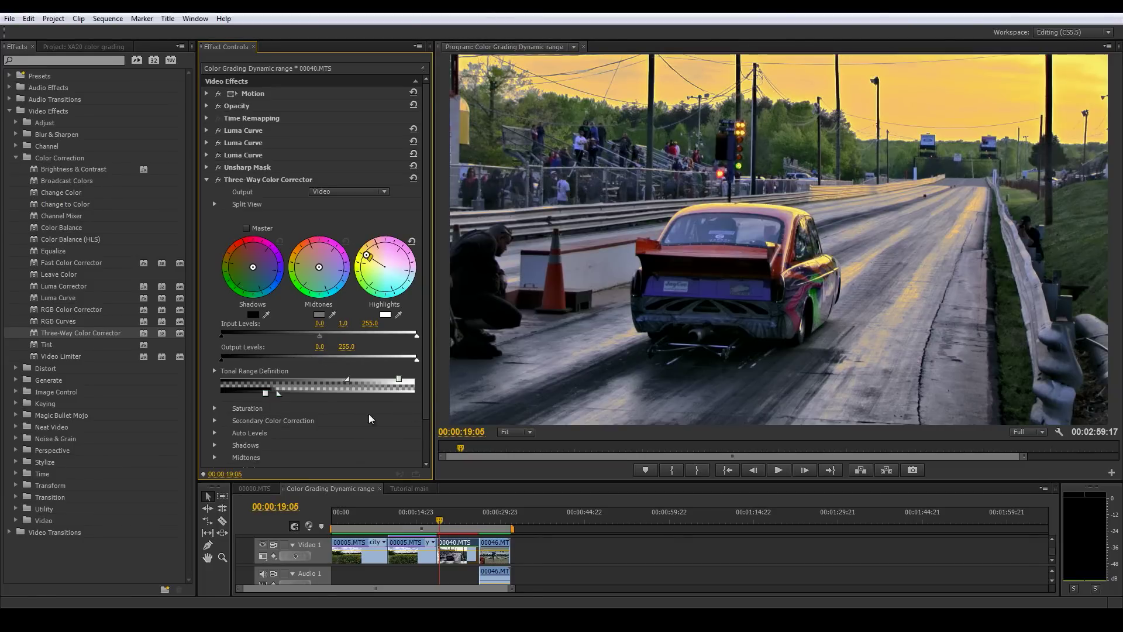
{"action": "left_click_drag", "start_coordinate": [371, 258], "coordinate": [380, 267]}
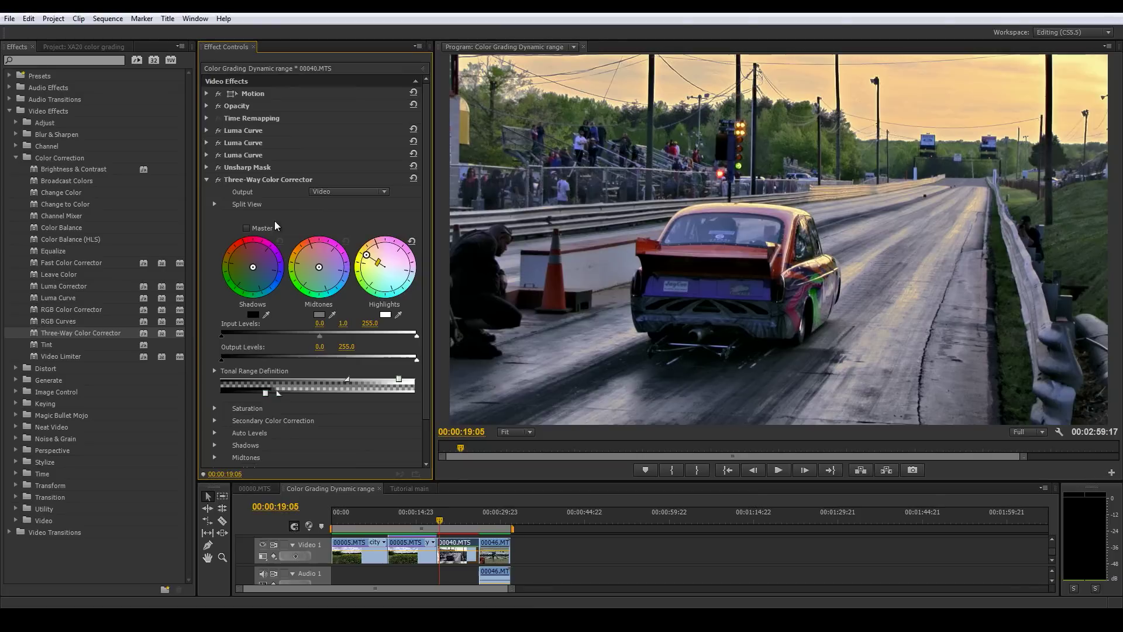
- Save the project and compare the frame with and without the Three-Way Color Corrector, leaving the effect enabled
{"action": "left_click", "coordinate": [216, 180]}
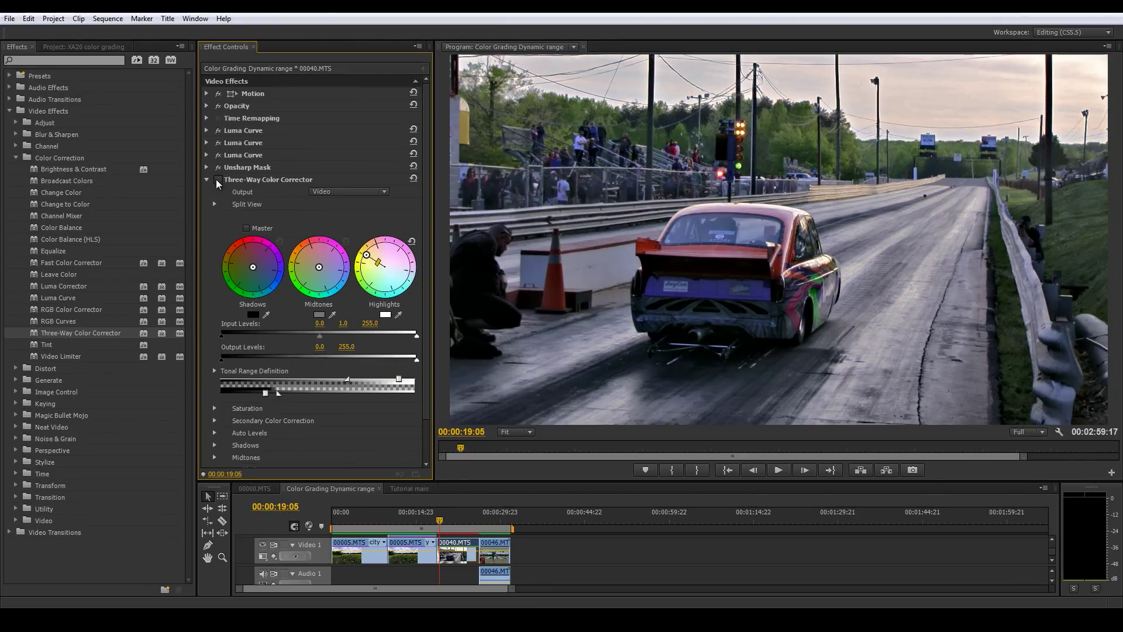
{"action": "key", "text": "ctrl+s"}
{"action": "left_click", "coordinate": [217, 181]}
{"action": "left_click", "coordinate": [217, 181]}
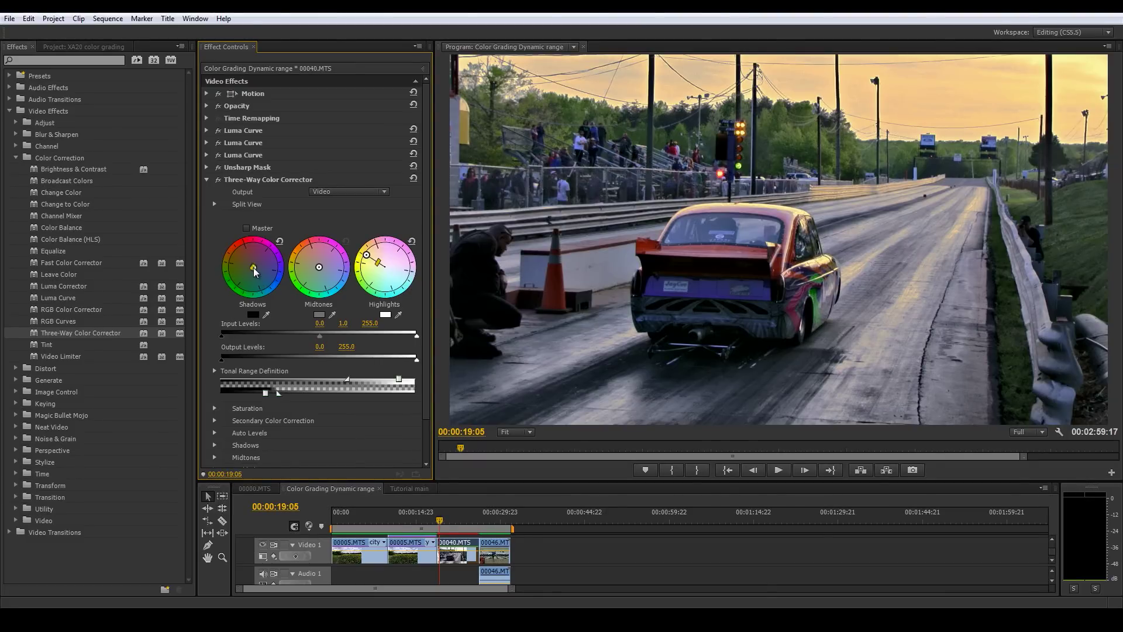
- Tint the shadows toward blue, widen the shadow tonal transition, and cut the tint strength well back
{"action": "left_click_drag", "start_coordinate": [253, 269], "coordinate": [266, 276]}
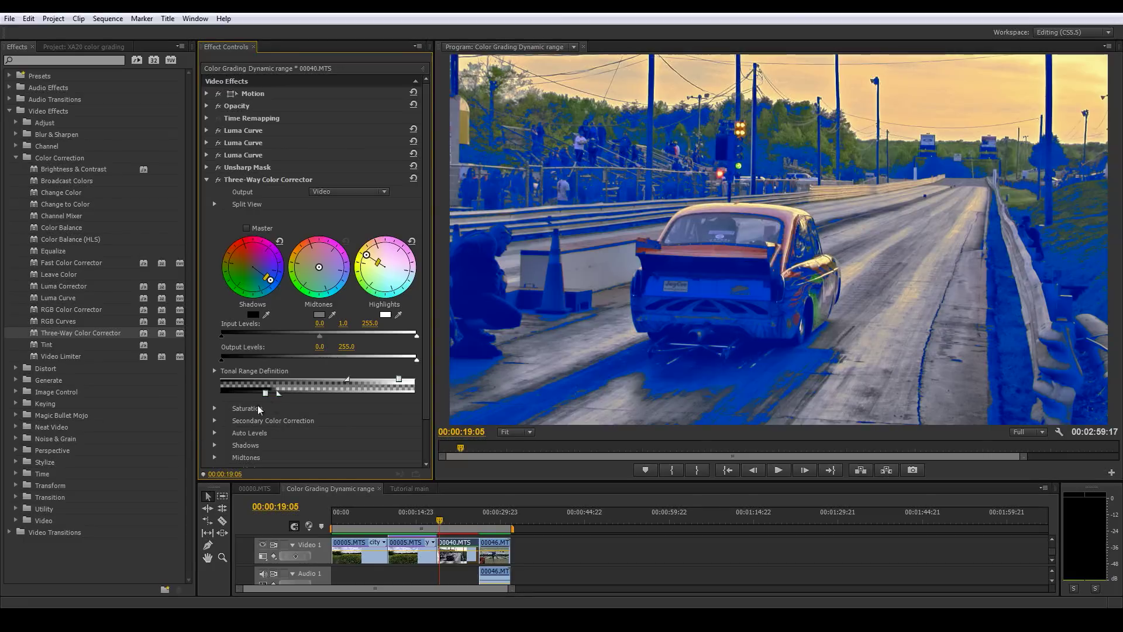
{"action": "mouse_move", "coordinate": [263, 393]}
{"action": "left_mouse_down"}
{"action": "mouse_move", "coordinate": [242, 393]}
{"action": "mouse_move", "coordinate": [283, 395]}
{"action": "left_mouse_up"}
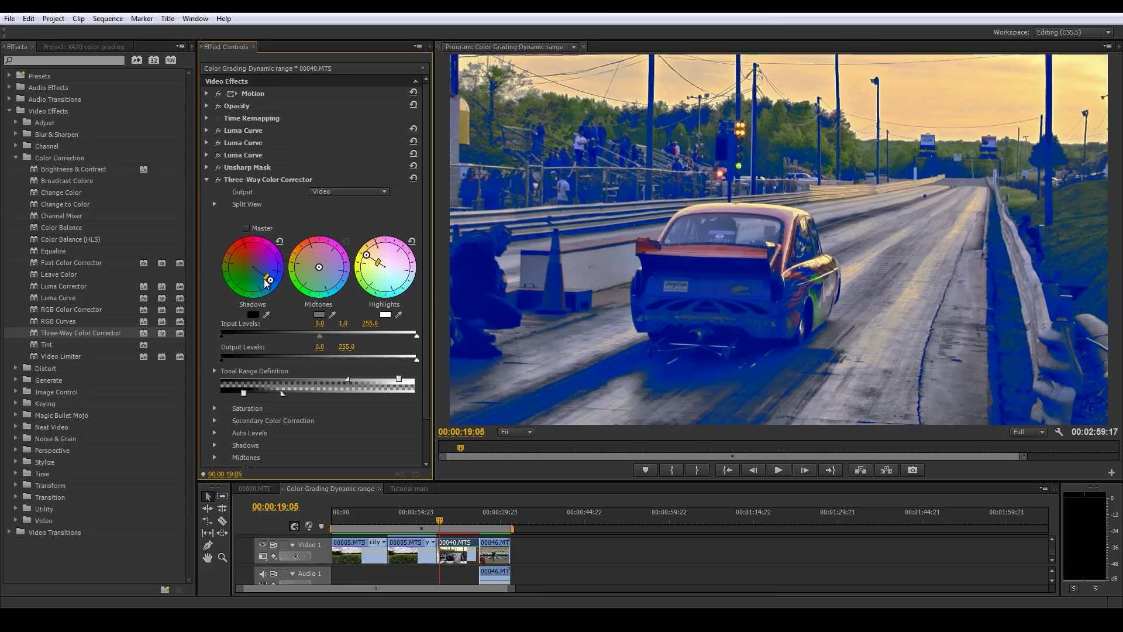
{"action": "left_click_drag", "start_coordinate": [265, 280], "coordinate": [260, 276]}
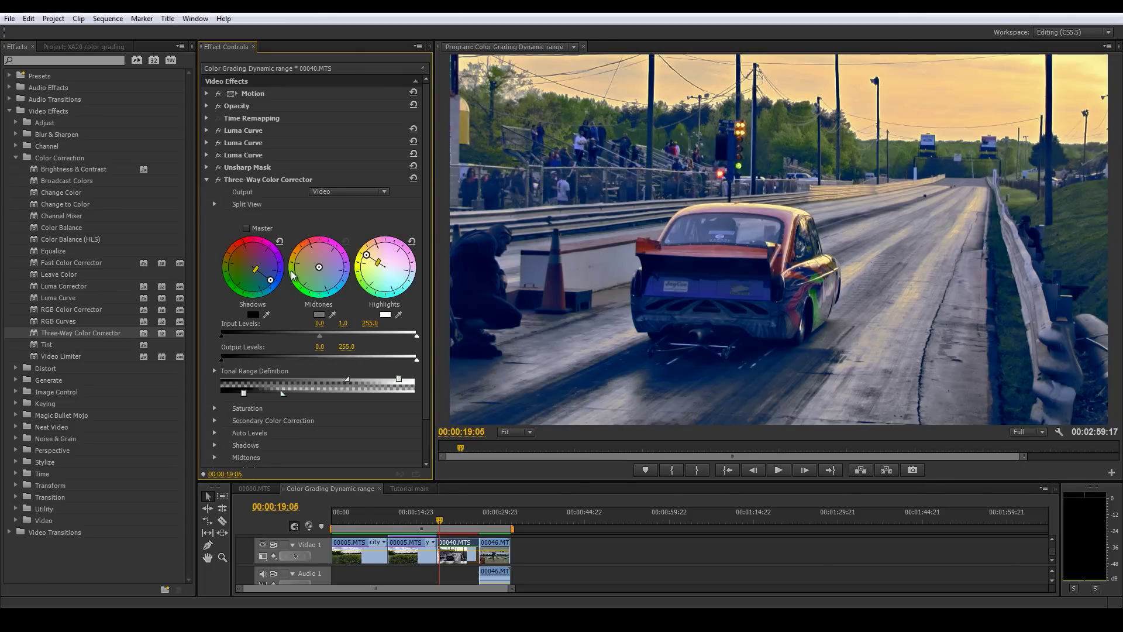
- Reduce the blue shadow tint slightly on the enlarged color wheel and check the result in an enlarged program view
{"action": "key", "text": "grave"}
{"action": "left_click_drag", "start_coordinate": [244, 458], "coordinate": [229, 447]}
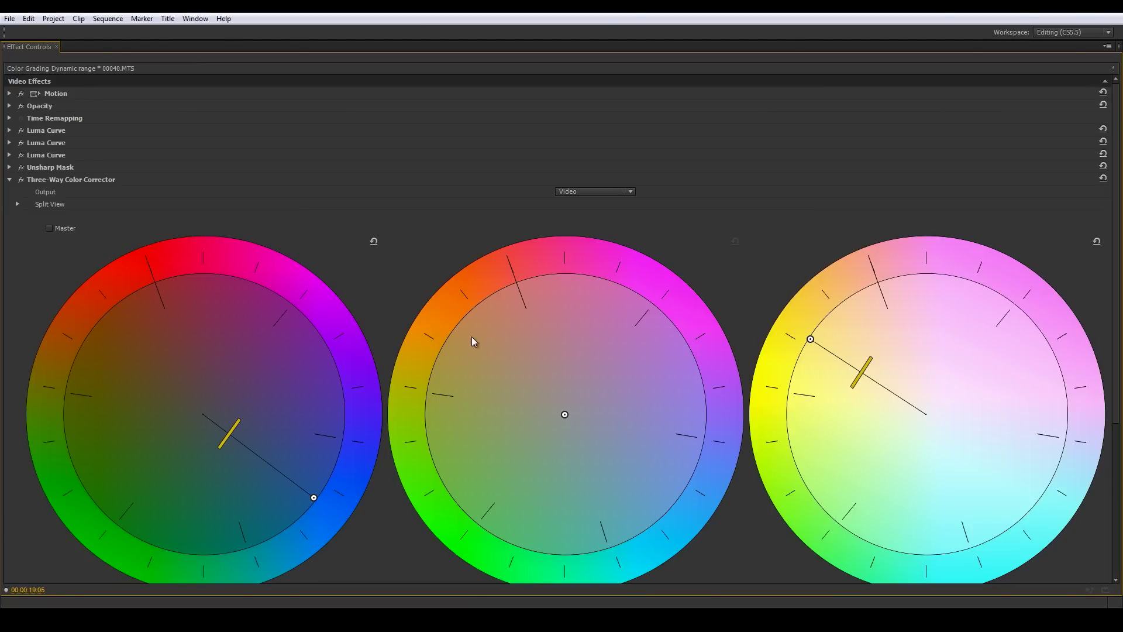
{"action": "key", "text": "grave"}
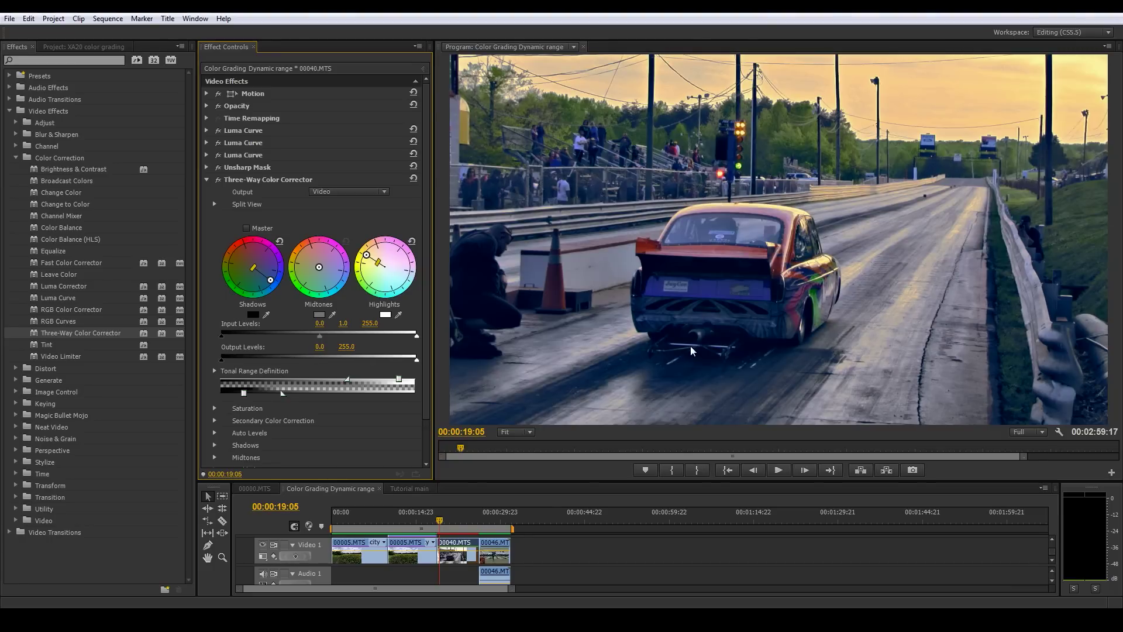
{"action": "key", "text": "grave"}
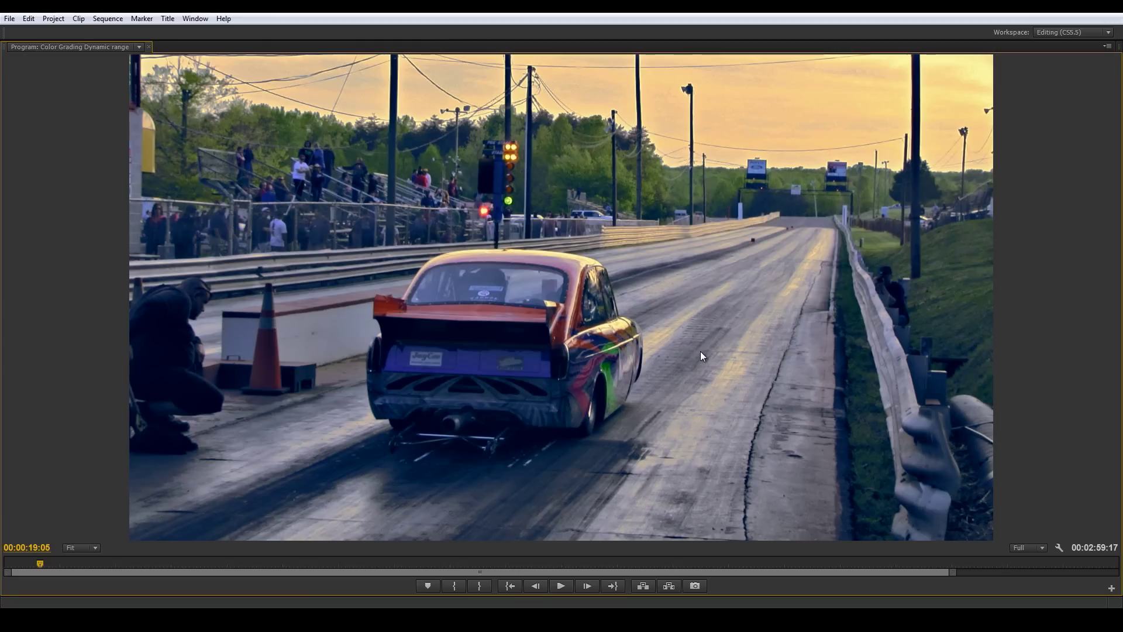
{"action": "key", "text": "grave"}
- Weaken the blue shadow tint a little further on the enlarged wheel and examine the car and track shadows at full view
{"action": "key", "text": "grave"}
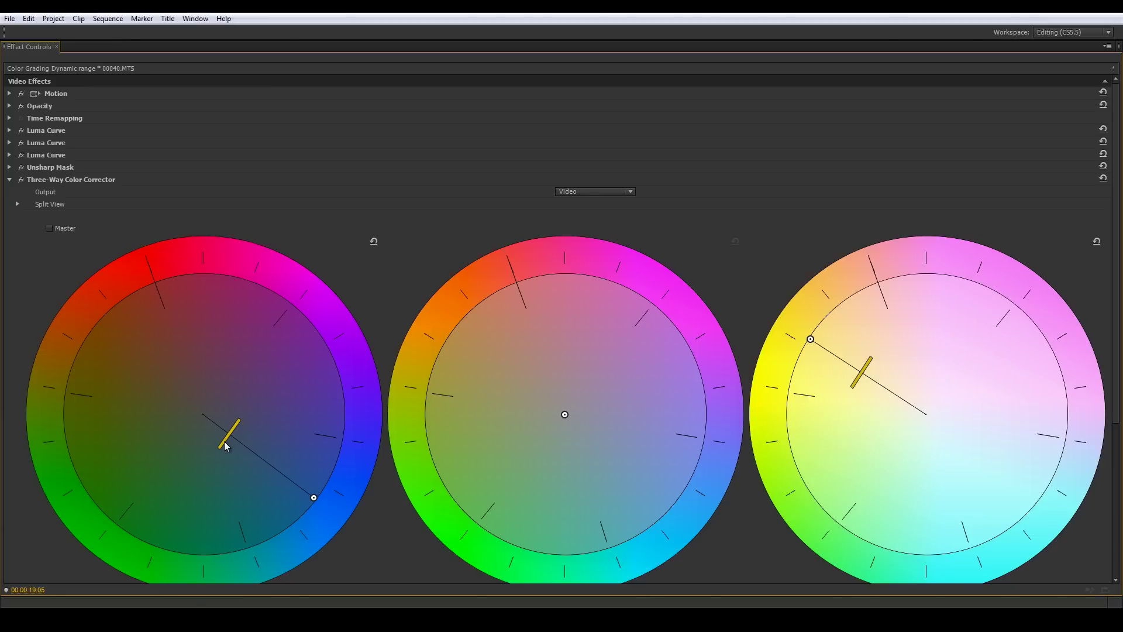
{"action": "left_click_drag", "start_coordinate": [226, 446], "coordinate": [220, 442]}
{"action": "key", "text": "grave"}
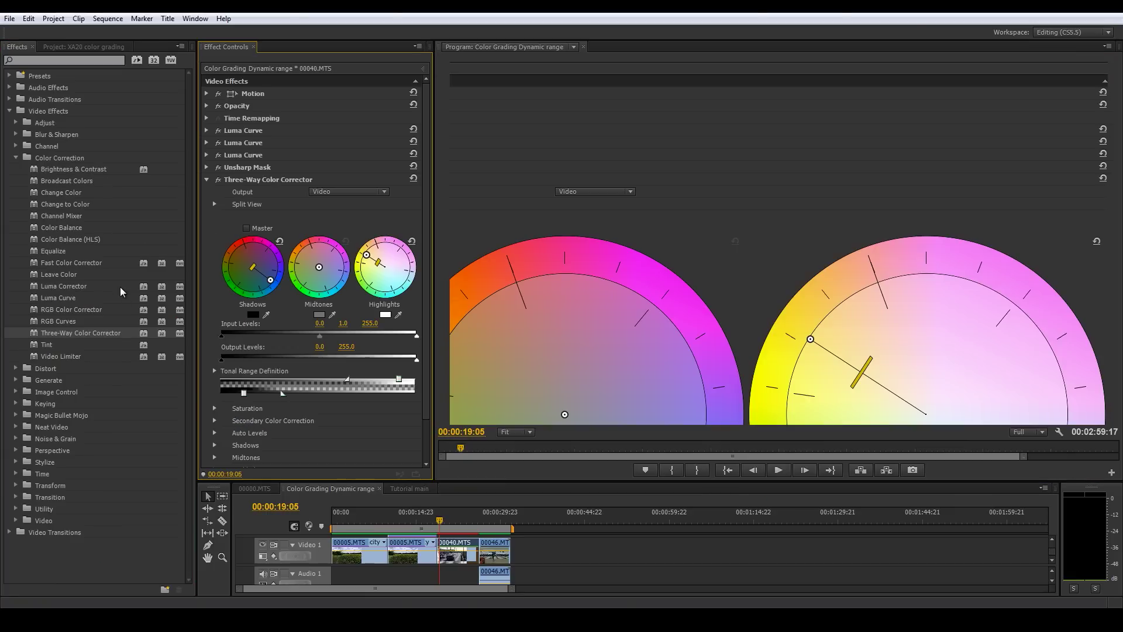
{"action": "key", "text": "grave"}
{"action": "key", "text": "grave"}
{"action": "key", "text": "grave"}
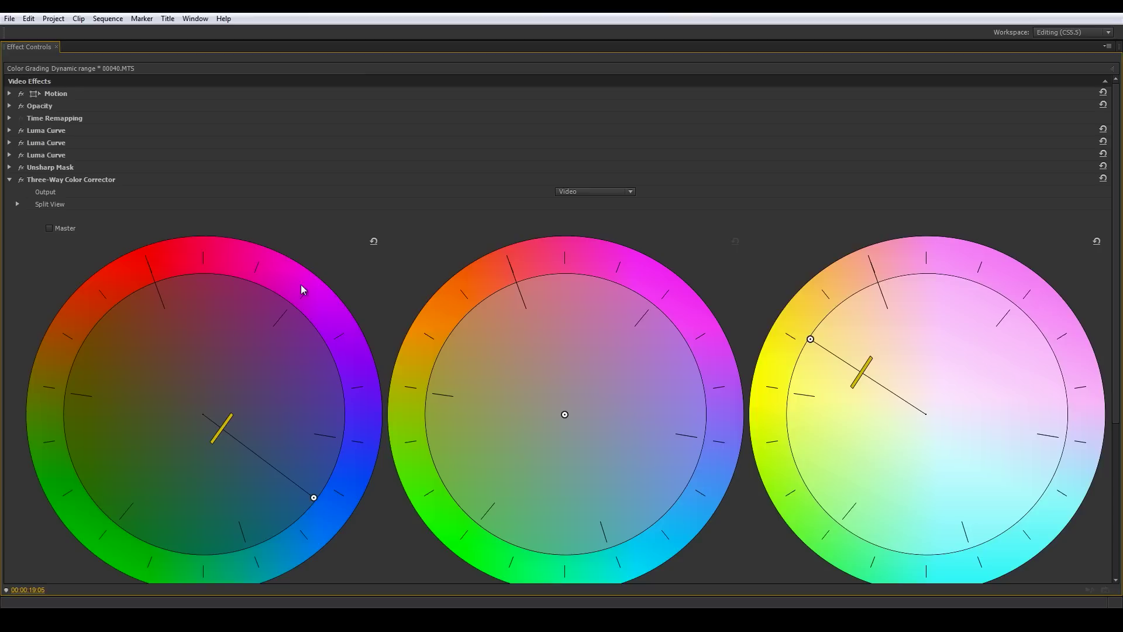
{"action": "key", "text": "grave"}
{"action": "key", "text": "grave"}
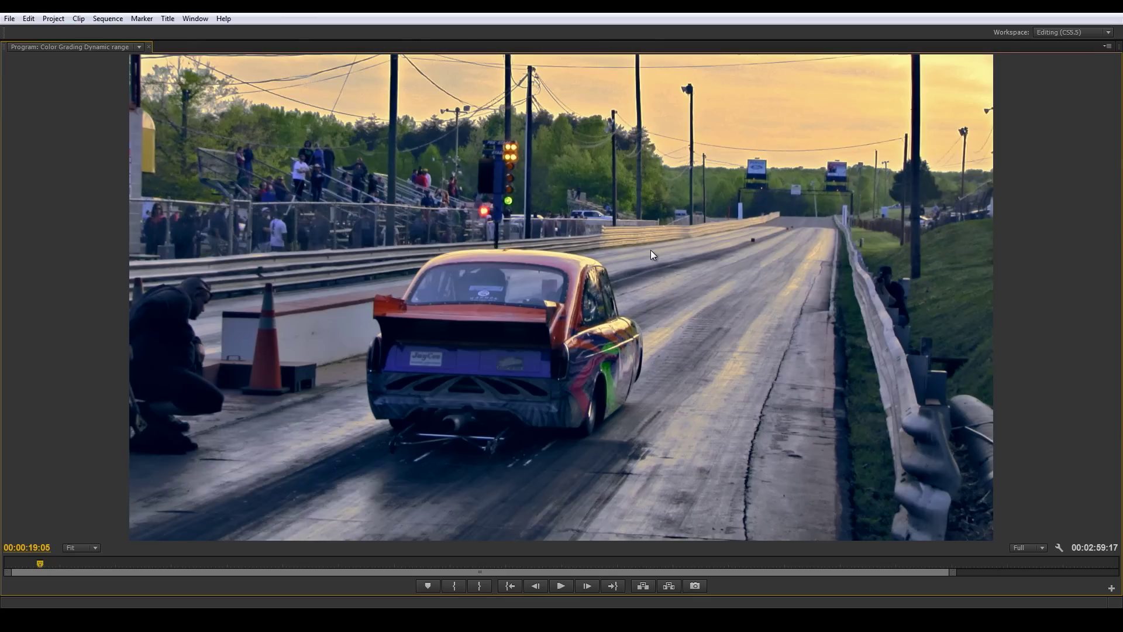
{"action": "key", "text": "grave"}
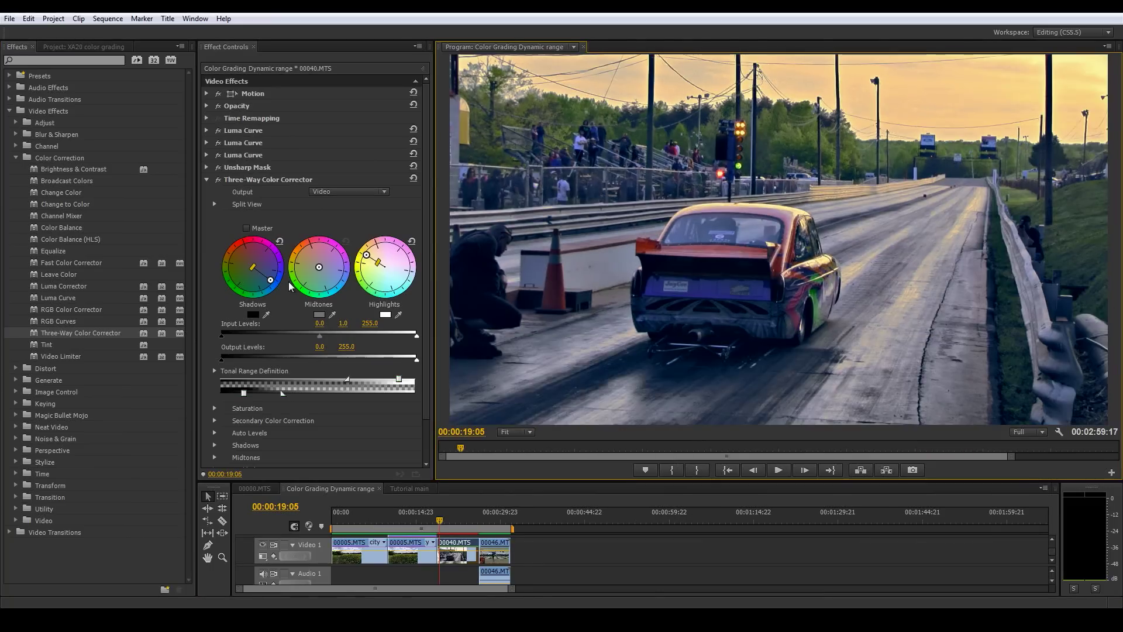
- Lower the shadow tint to a very faint blue and compare the frame with and without the Three-Way Color Corrector
{"action": "key", "text": "grave"}
{"action": "left_click_drag", "start_coordinate": [211, 440], "coordinate": [210, 438]}
{"action": "key", "text": "grave"}
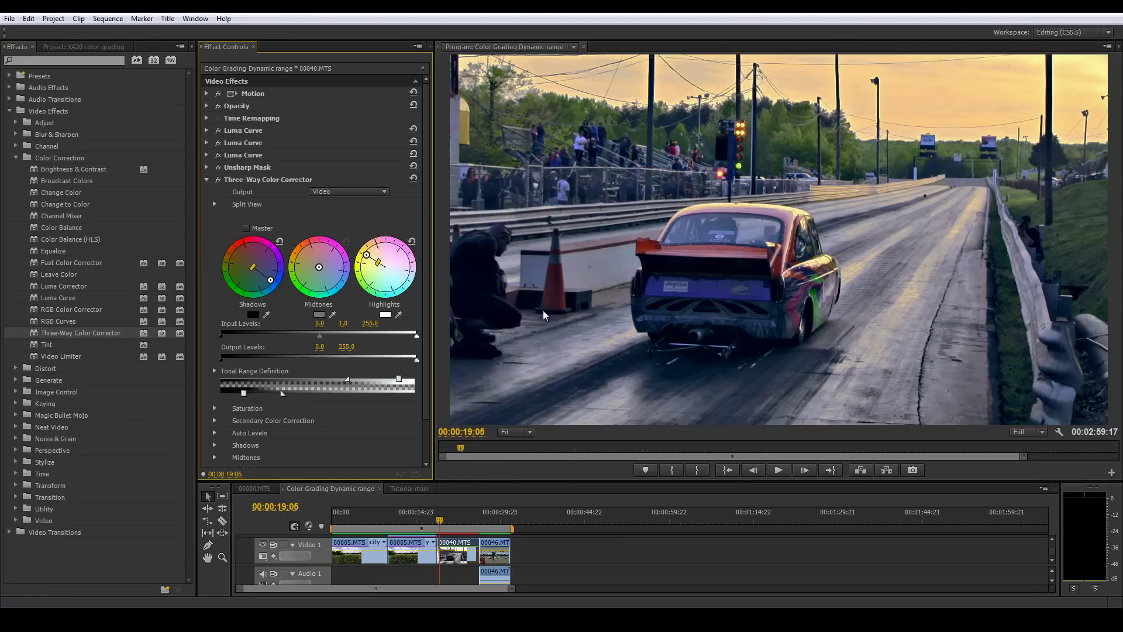
{"action": "left_click", "coordinate": [217, 179]}
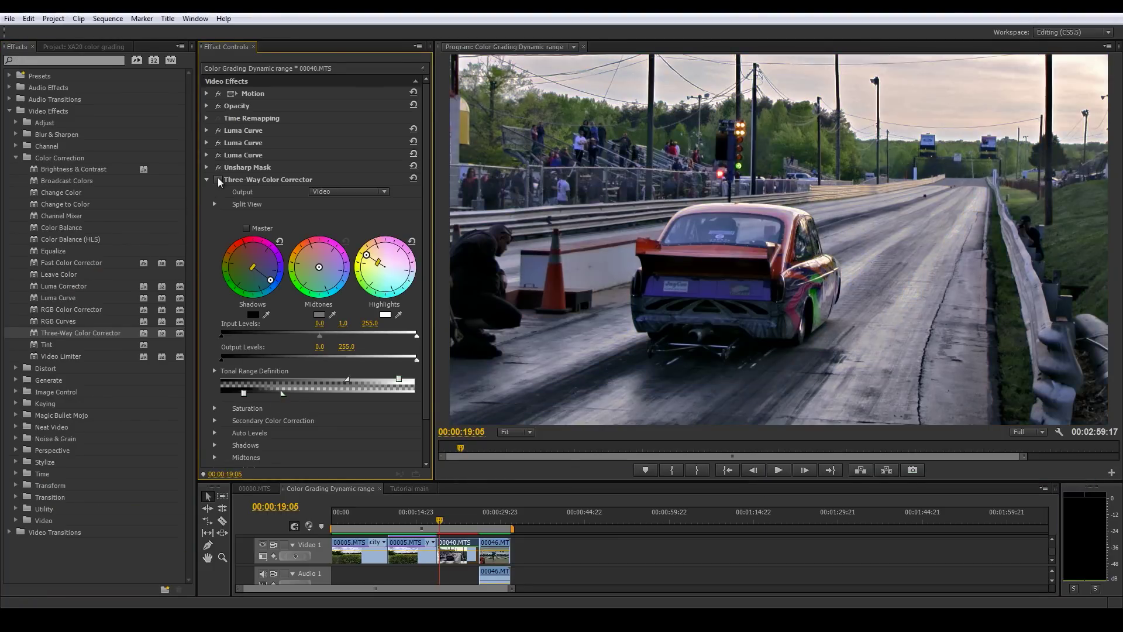
{"action": "left_click", "coordinate": [219, 180]}
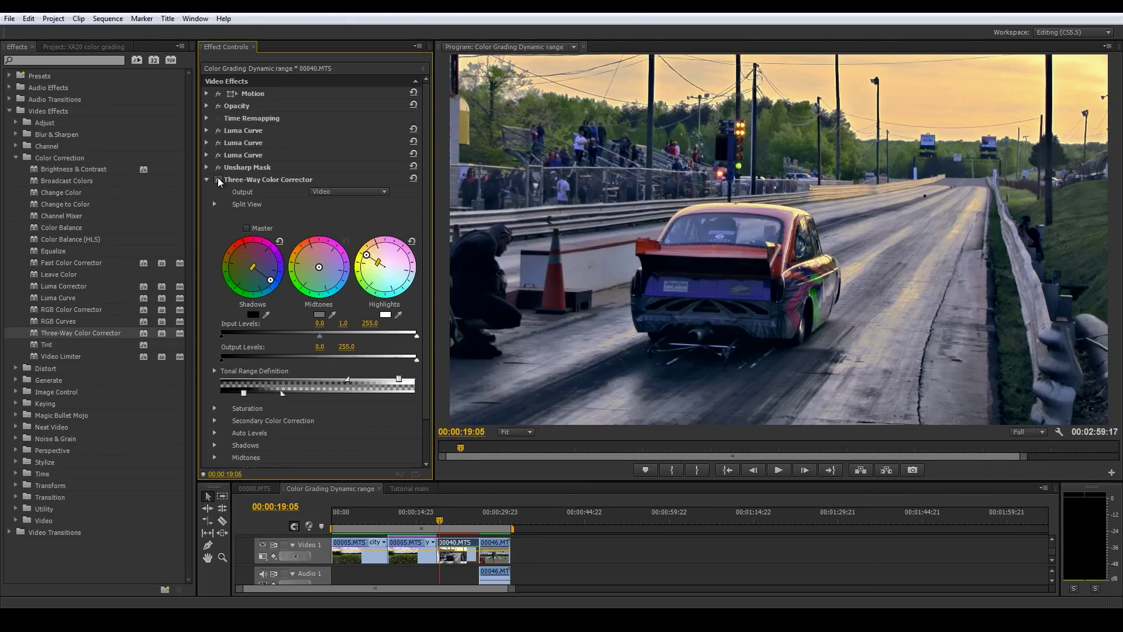
- Tint the midtones toward orange on the enlarged wheel, extending the shift slightly and raising its strength for a warmer look
{"action": "key", "text": "grave"}
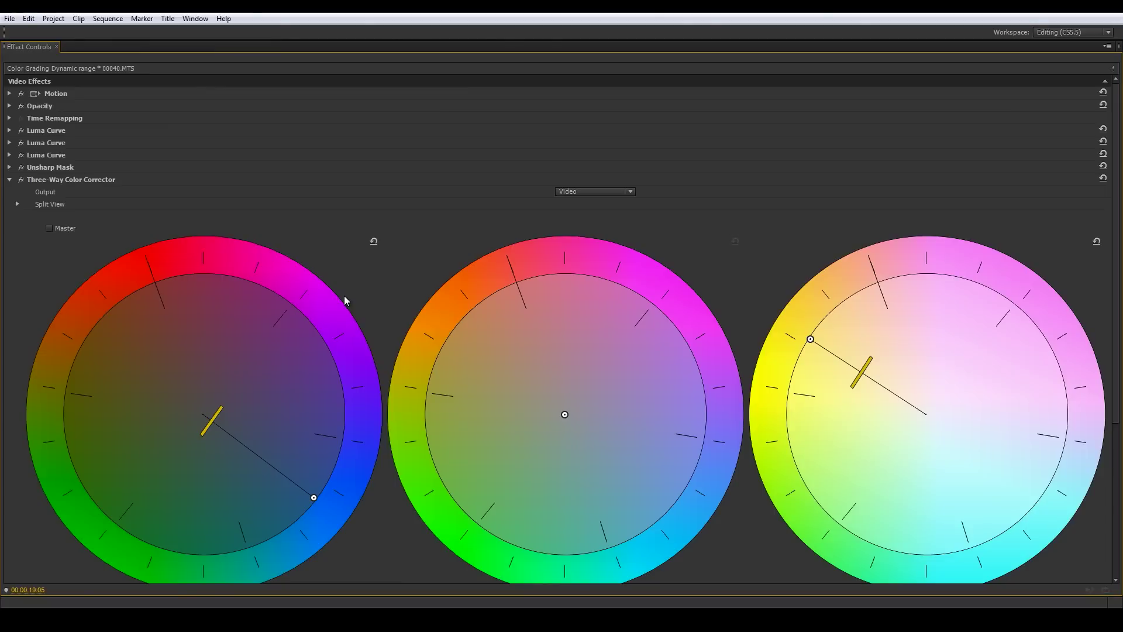
{"action": "left_click_drag", "start_coordinate": [565, 415], "coordinate": [530, 385]}
{"action": "key", "text": "grave"}
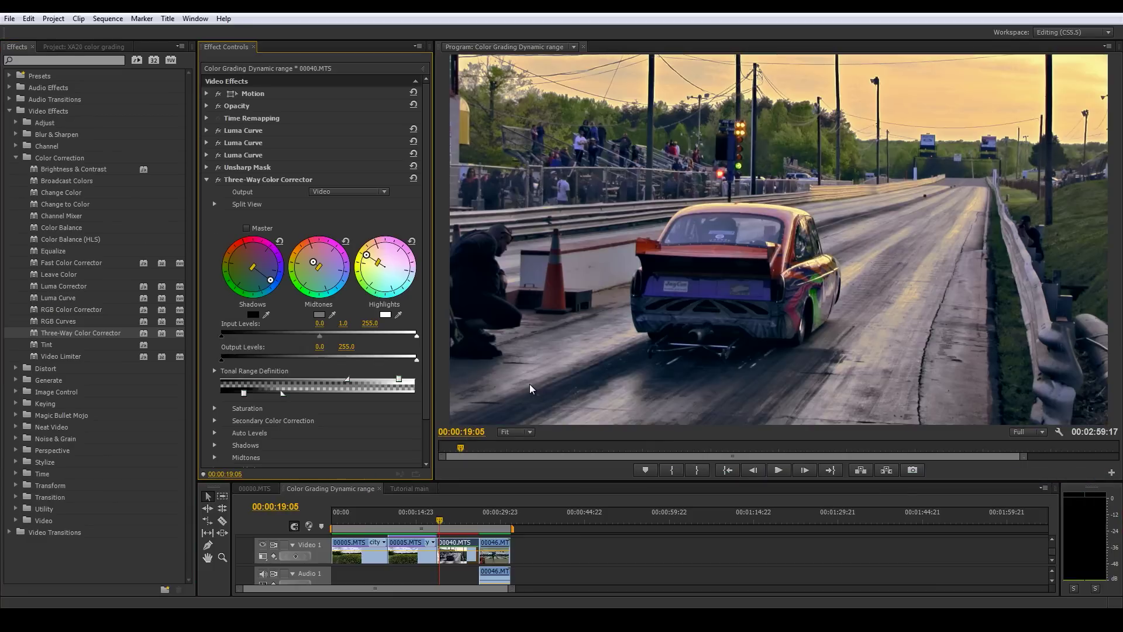
{"action": "key", "text": "grave"}
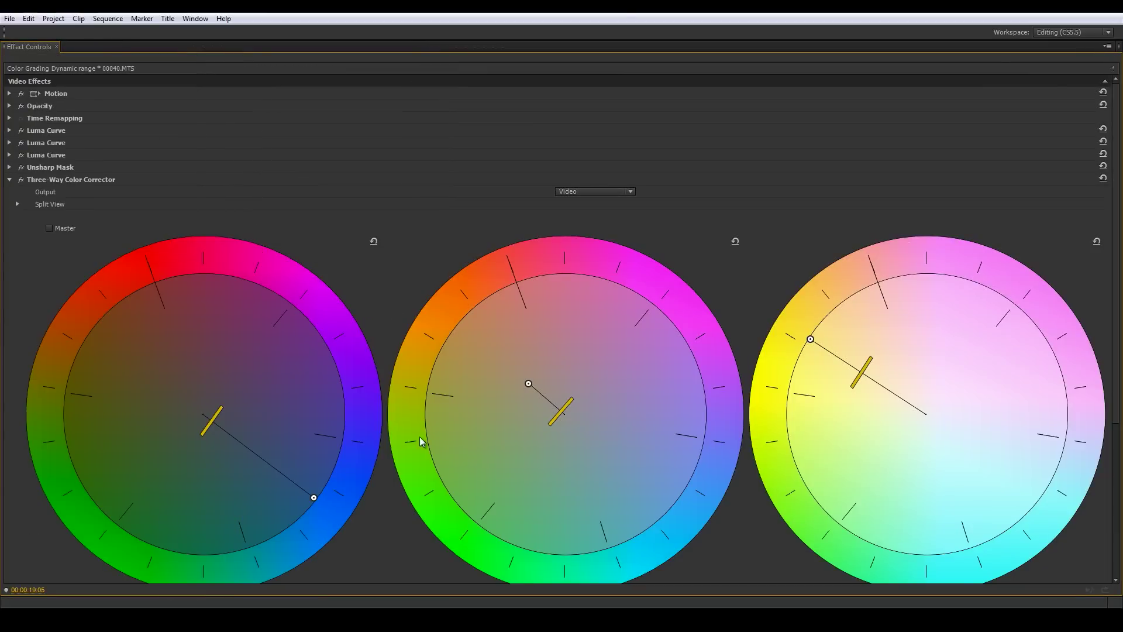
{"action": "left_click_drag", "start_coordinate": [528, 384], "coordinate": [514, 376]}
{"action": "left_click_drag", "start_coordinate": [563, 422], "coordinate": [549, 413]}
{"action": "key", "text": "grave"}
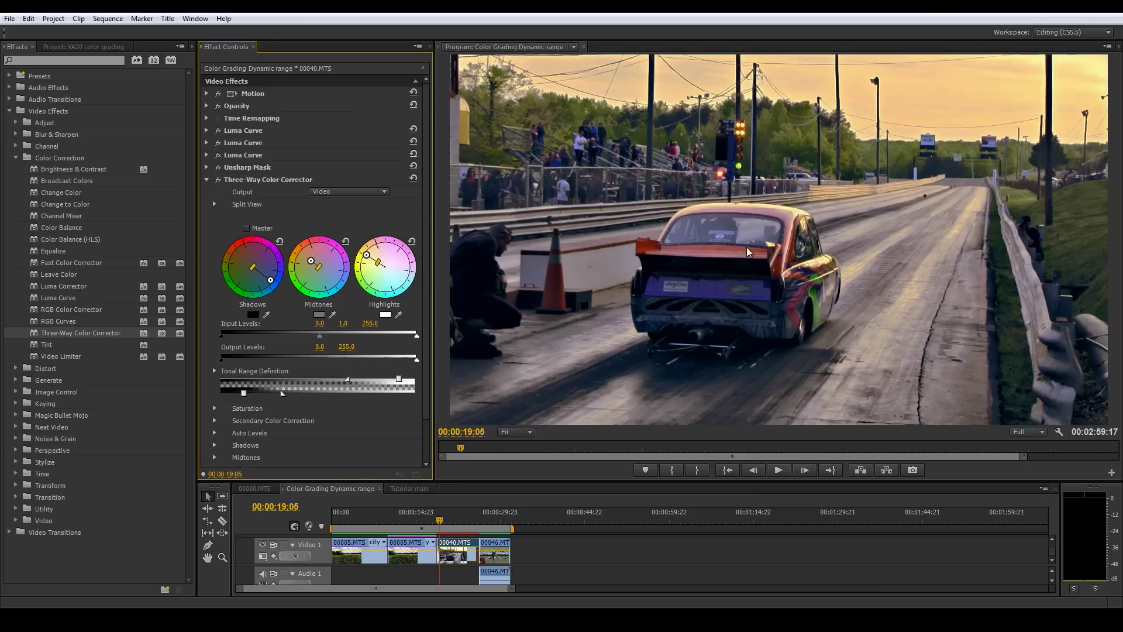
- Compare the frame with and without the finished three-way tints, leave the effect enabled, and collapse its settings
{"action": "left_click", "coordinate": [217, 180]}
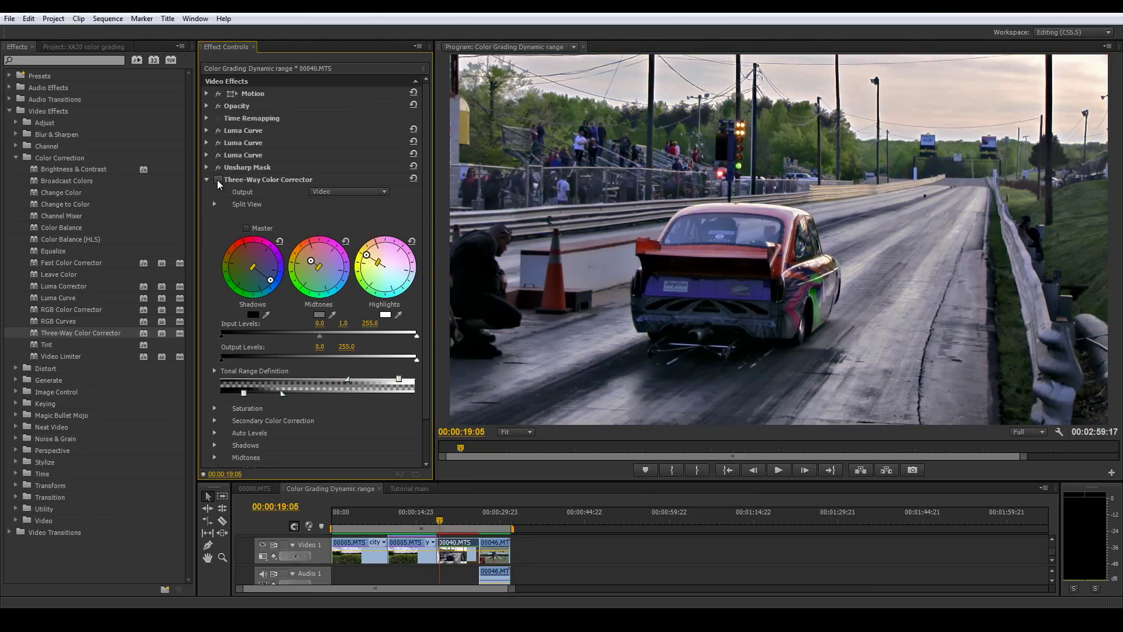
{"action": "left_click", "coordinate": [217, 181]}
{"action": "left_click", "coordinate": [218, 180]}
{"action": "left_click", "coordinate": [217, 180]}
{"action": "left_click", "coordinate": [206, 180]}
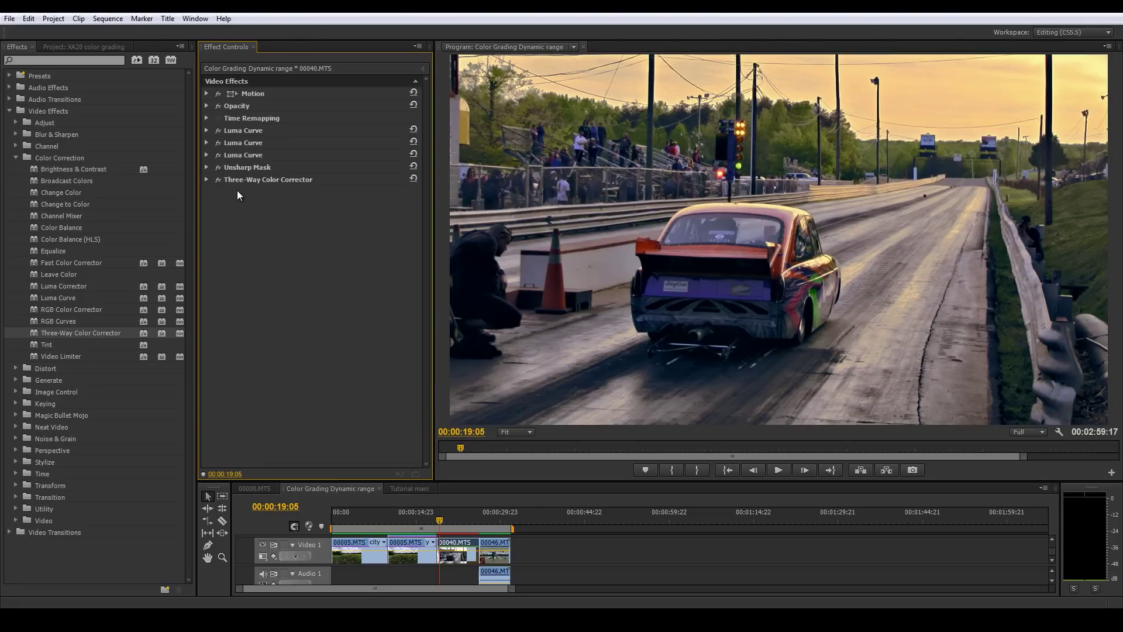
- Delete the three Luma Curves, Unsharp Mask and Three-Way Color Corrector to view the ungraded frame, and undo the deletion
{"action": "left_click", "coordinate": [247, 130]}
{"action": "left_click", "coordinate": [248, 142], "text": "ctrl"}
{"action": "left_click", "coordinate": [249, 154], "text": "ctrl"}
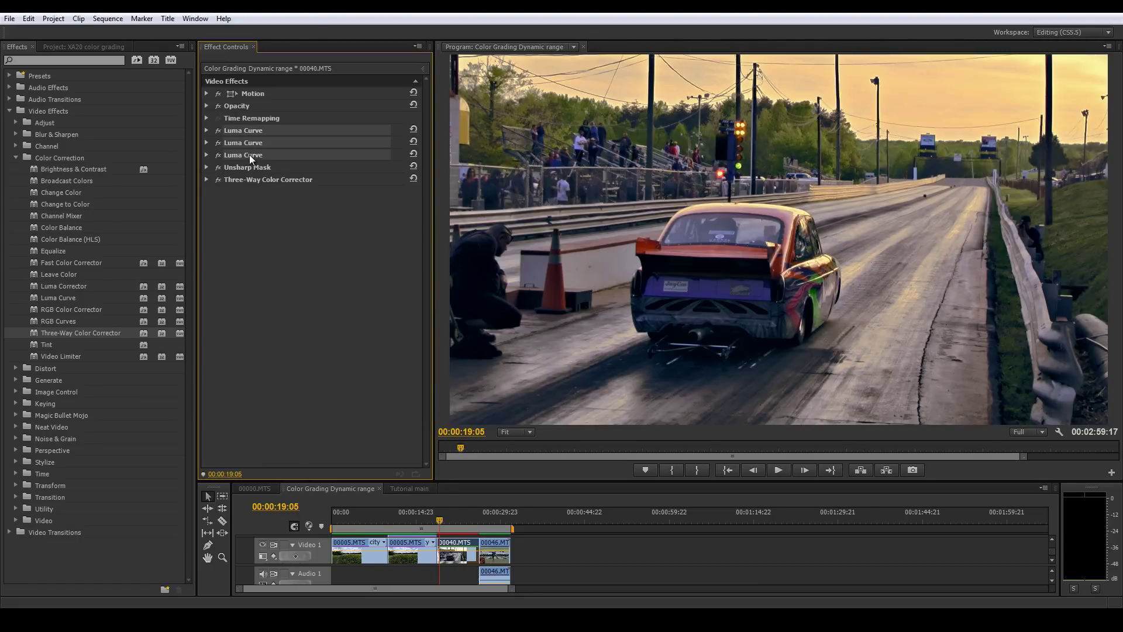
{"action": "left_click", "coordinate": [249, 169], "text": "ctrl"}
{"action": "left_click", "coordinate": [252, 179], "text": "ctrl"}
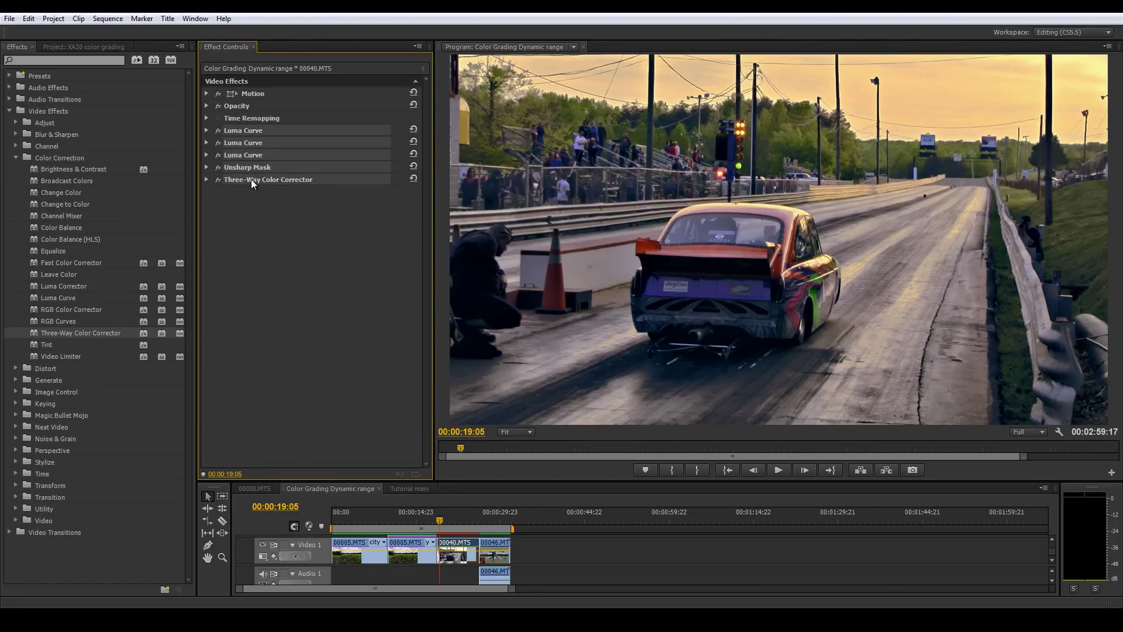
{"action": "key", "text": "Delete"}
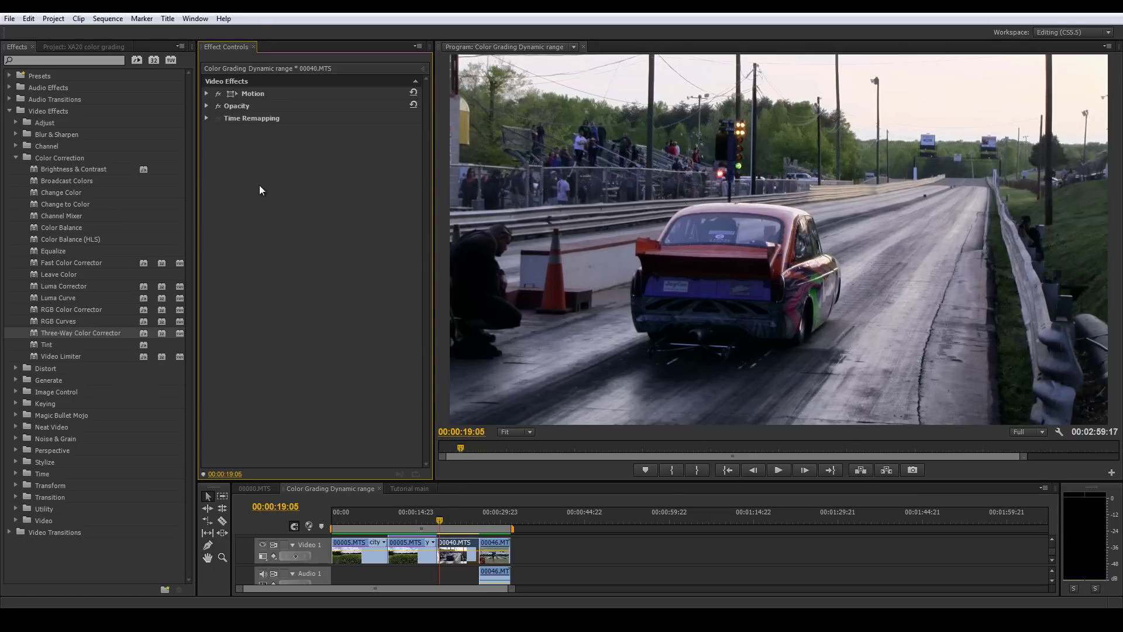
{"action": "key", "text": "ctrl+z"}
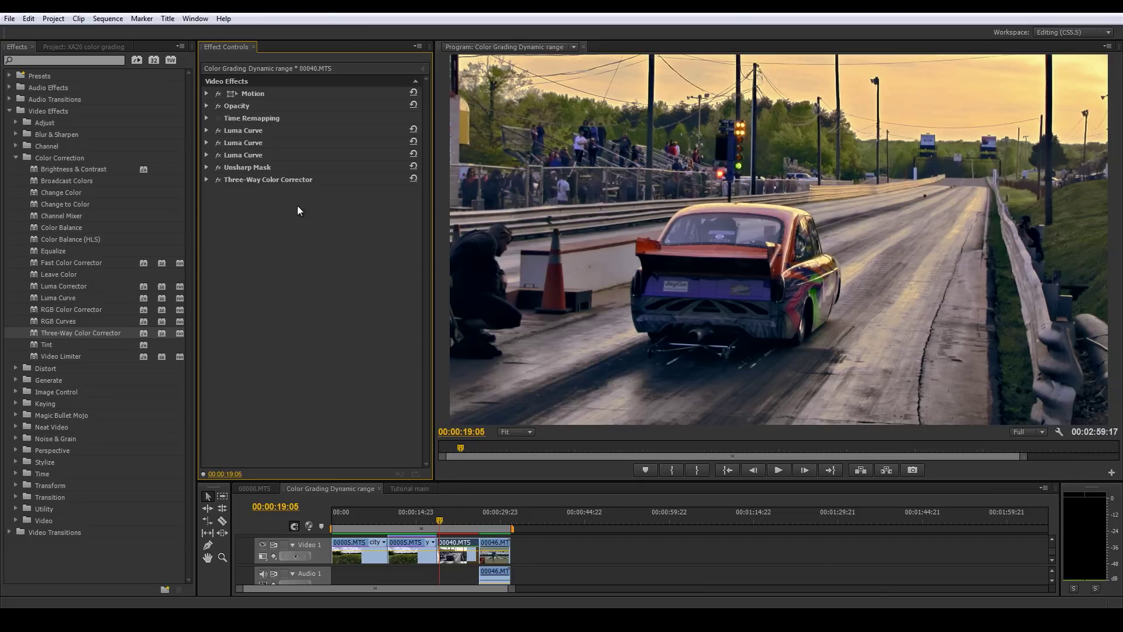
- Reveal the master, shadow, midtone and highlight saturation sliders in the drag-race clip's Three-Way Color Corrector
{"action": "left_click", "coordinate": [207, 180]}
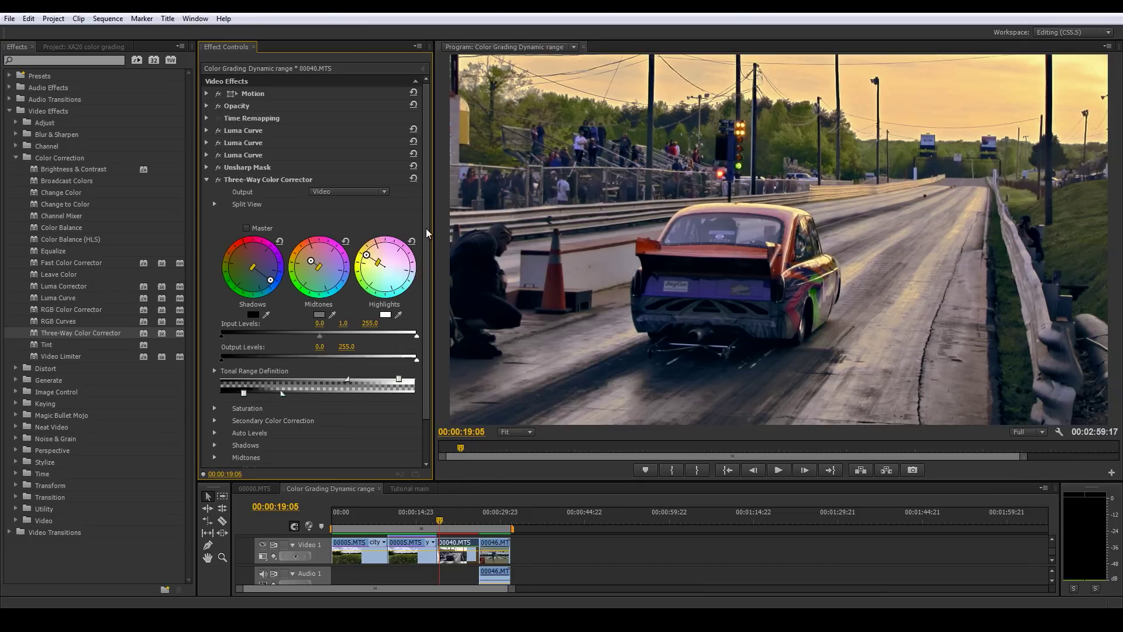
{"action": "left_click_drag", "start_coordinate": [426, 228], "coordinate": [250, 352]}
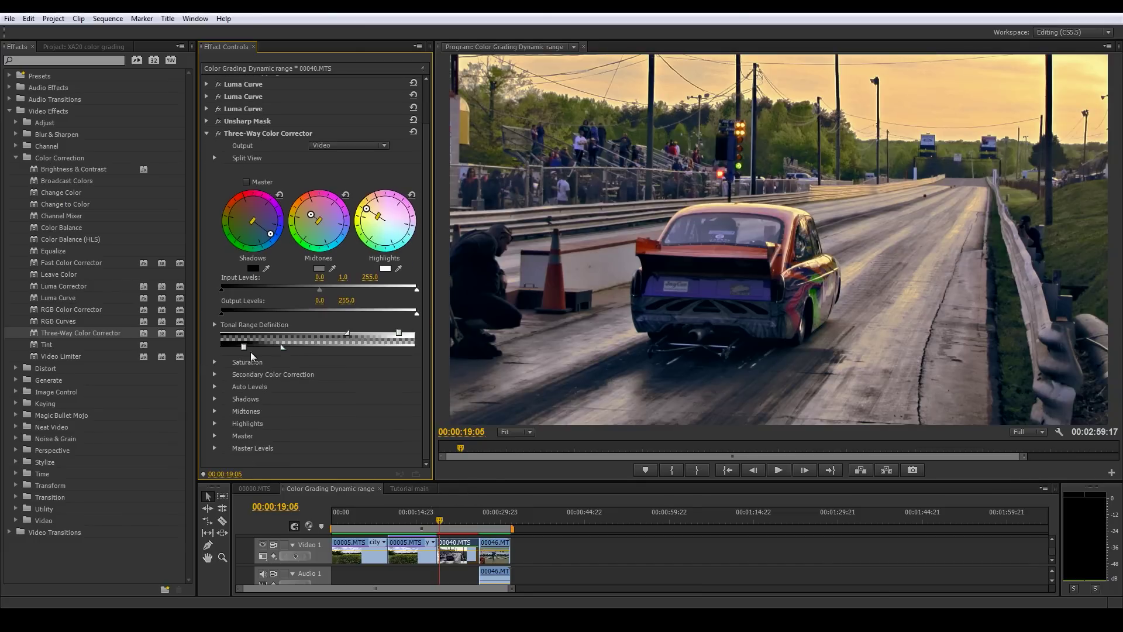
{"action": "left_click", "coordinate": [213, 361]}
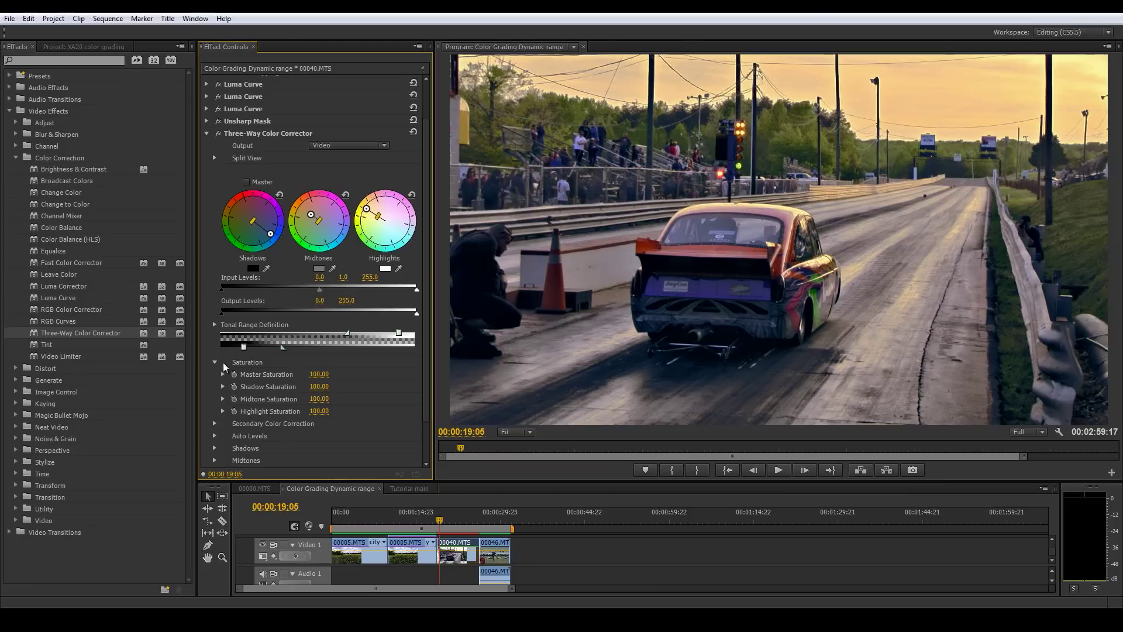
{"action": "left_click_drag", "start_coordinate": [427, 173], "coordinate": [107, 296]}
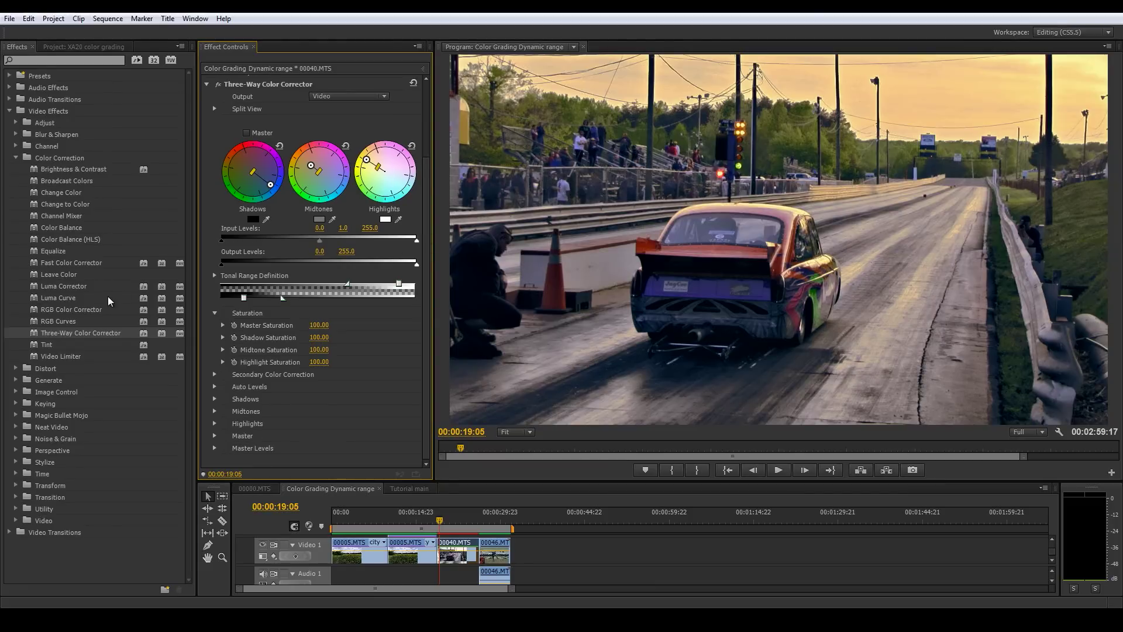
{"action": "left_click", "coordinate": [222, 325]}
{"action": "left_click", "coordinate": [222, 358]}
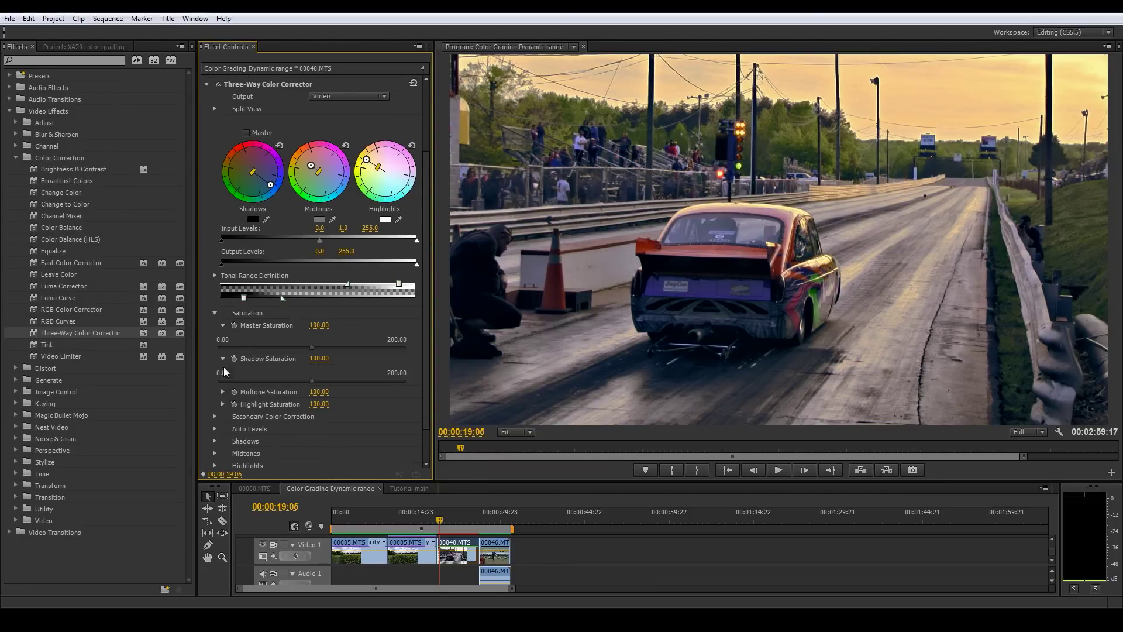
{"action": "left_click", "coordinate": [223, 391]}
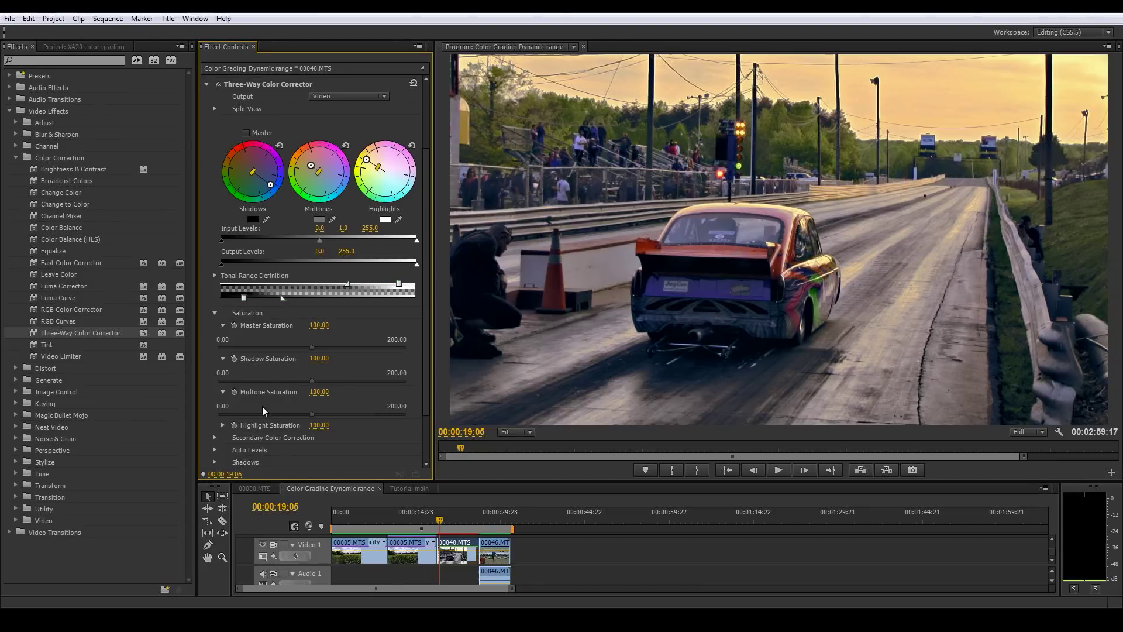
{"action": "left_click", "coordinate": [223, 424]}
- Try a stronger highlight saturation, return it to 100.93, and set midtone saturation to 142.68 and master saturation to 112.15
{"action": "scroll", "coordinate": [423, 325], "scroll_direction": "down", "scroll_amount": 3}
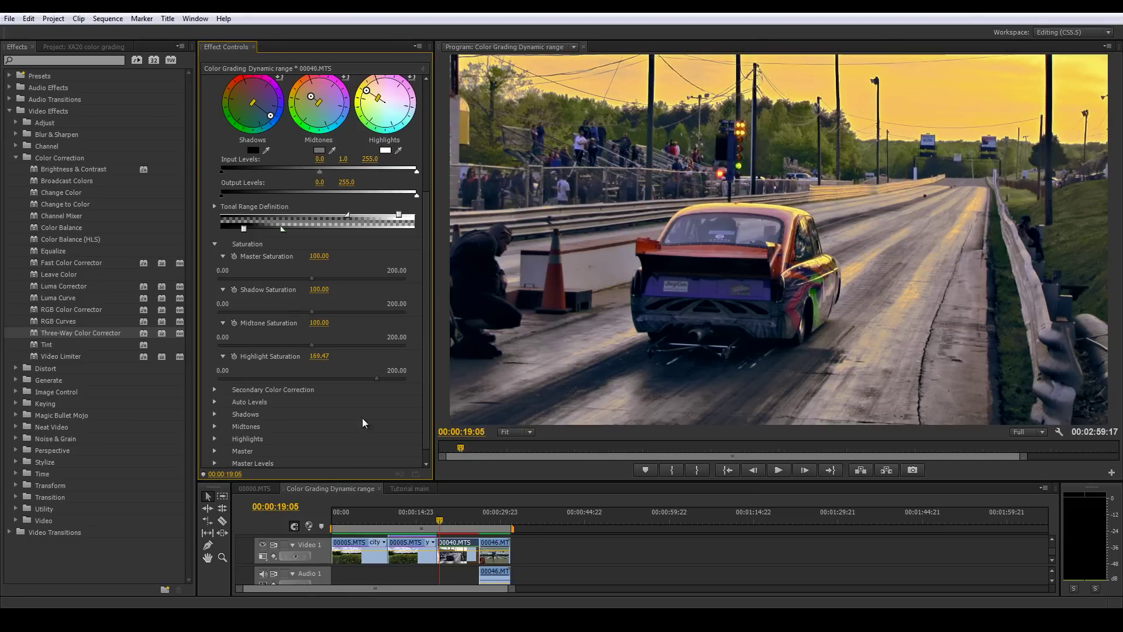
{"action": "left_click_drag", "start_coordinate": [383, 378], "coordinate": [318, 383]}
{"action": "left_click_drag", "start_coordinate": [317, 379], "coordinate": [312, 379]}
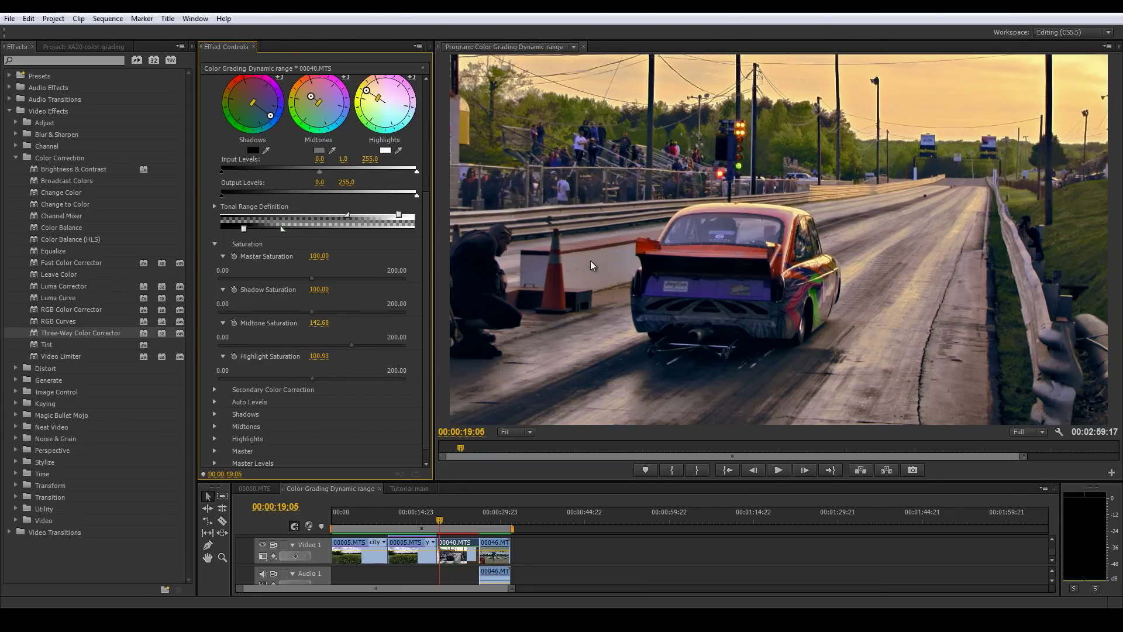
{"action": "left_click_drag", "start_coordinate": [321, 278], "coordinate": [325, 278]}
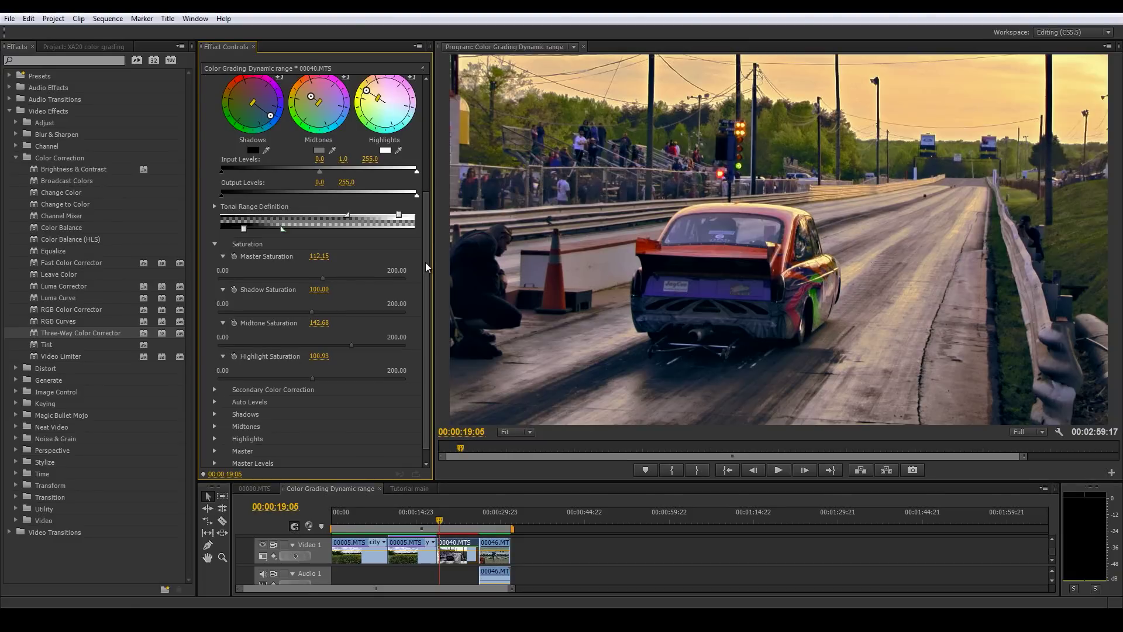
- Compare the frame with and without the Three-Way Color Corrector, leave it enabled, and collapse its settings
{"action": "left_click_drag", "start_coordinate": [426, 262], "coordinate": [188, 161]}
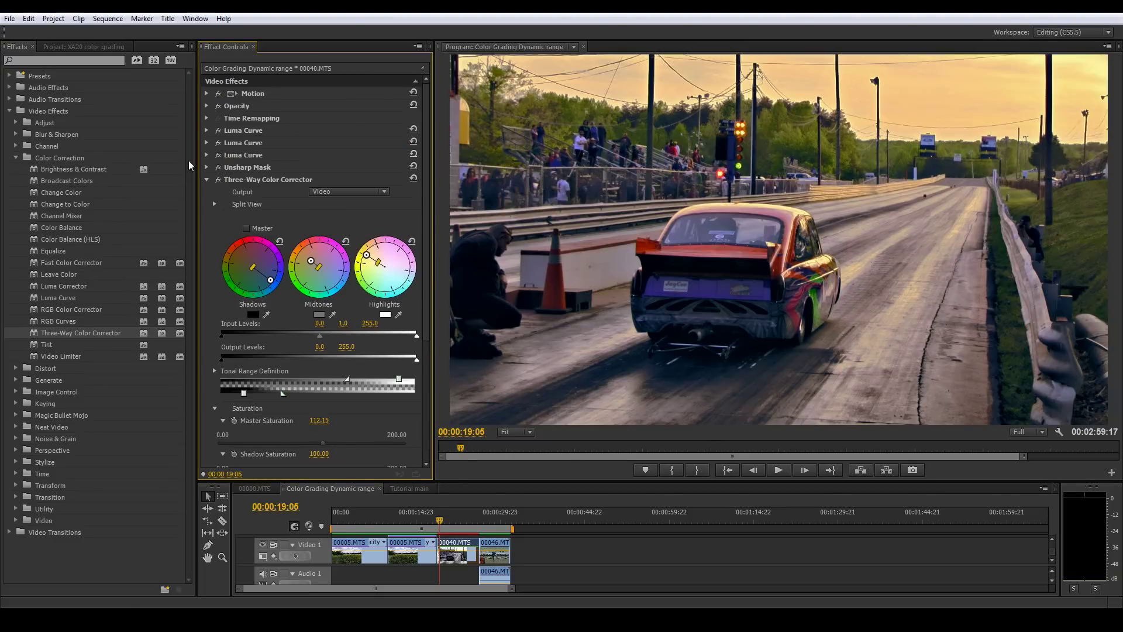
{"action": "left_click", "coordinate": [220, 180]}
{"action": "left_click", "coordinate": [220, 180]}
{"action": "left_click", "coordinate": [207, 179]}
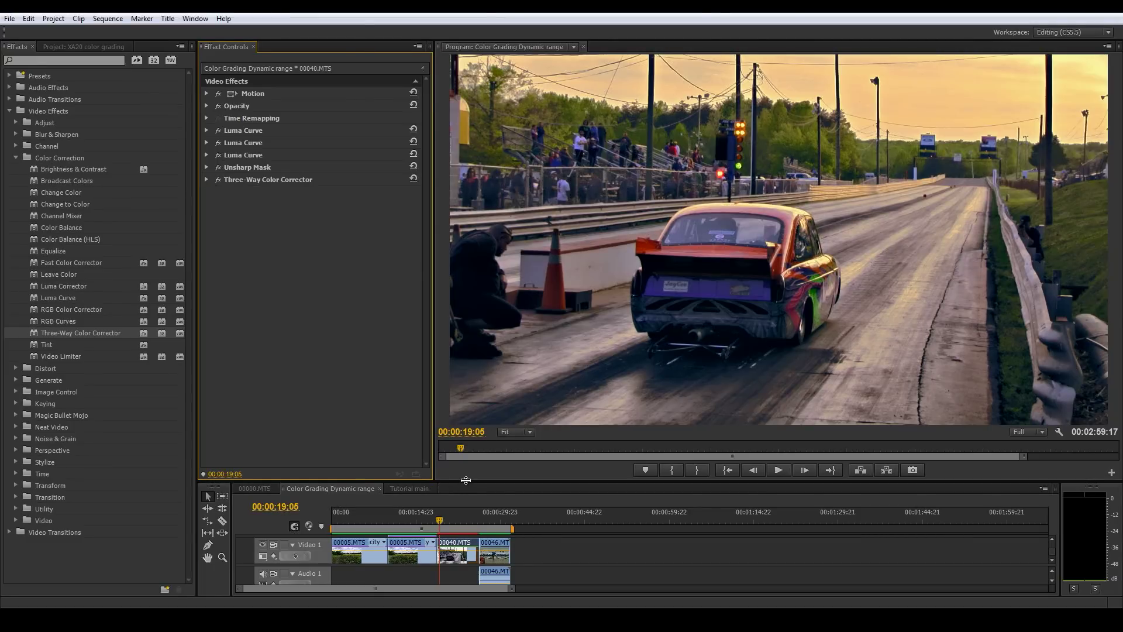
- Enlarge the timeline area to show all video tracks and delete the adjustment layer above the bowling clip on Video 3
{"action": "left_click_drag", "start_coordinate": [463, 481], "coordinate": [465, 448]}
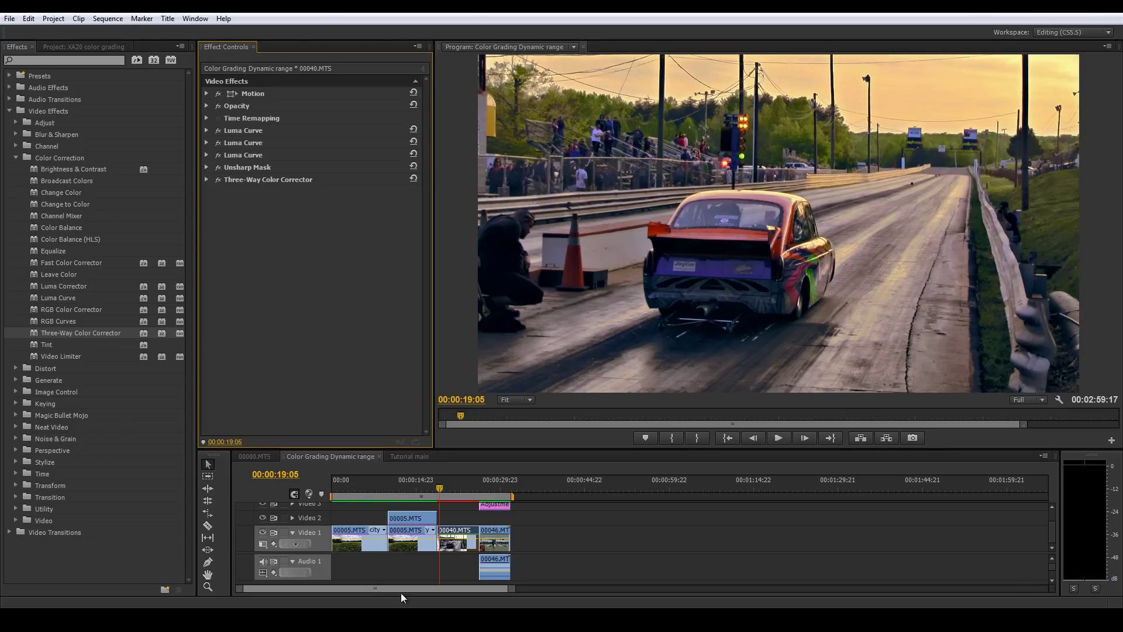
{"action": "left_click_drag", "start_coordinate": [465, 486], "coordinate": [518, 394]}
{"action": "left_click", "coordinate": [502, 483]}
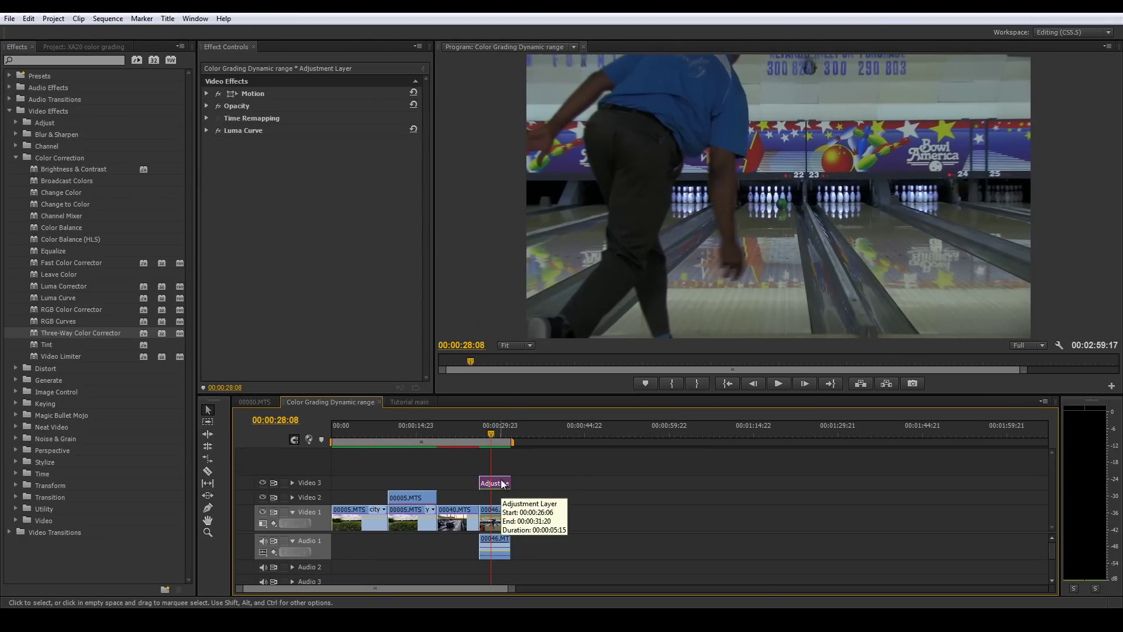
{"action": "key", "text": "Delete"}
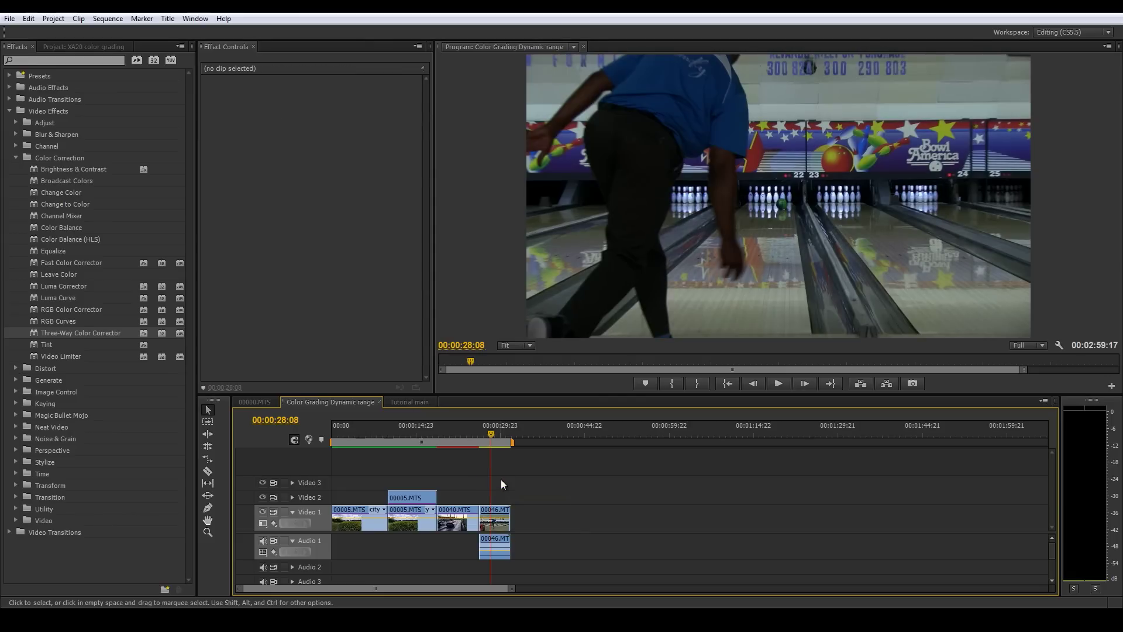
- Move the playhead to 00:00:27:02 and apply a Luma Curve effect to the bowling clip 00046.MTS
{"action": "left_click_drag", "start_coordinate": [489, 430], "coordinate": [482, 430]}
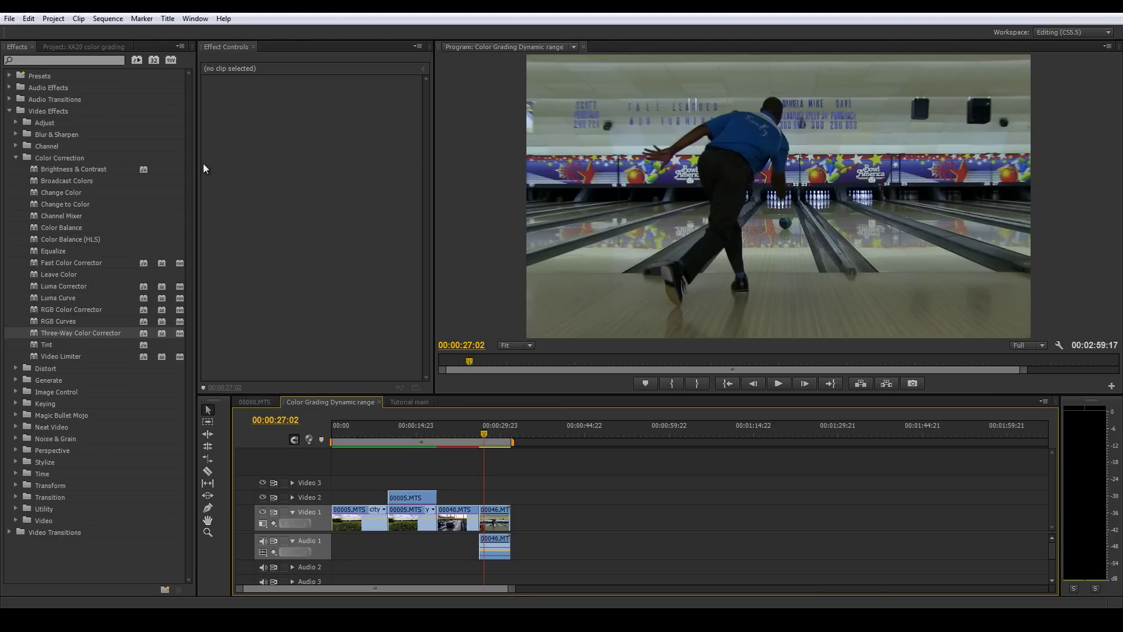
{"action": "left_click", "coordinate": [15, 155]}
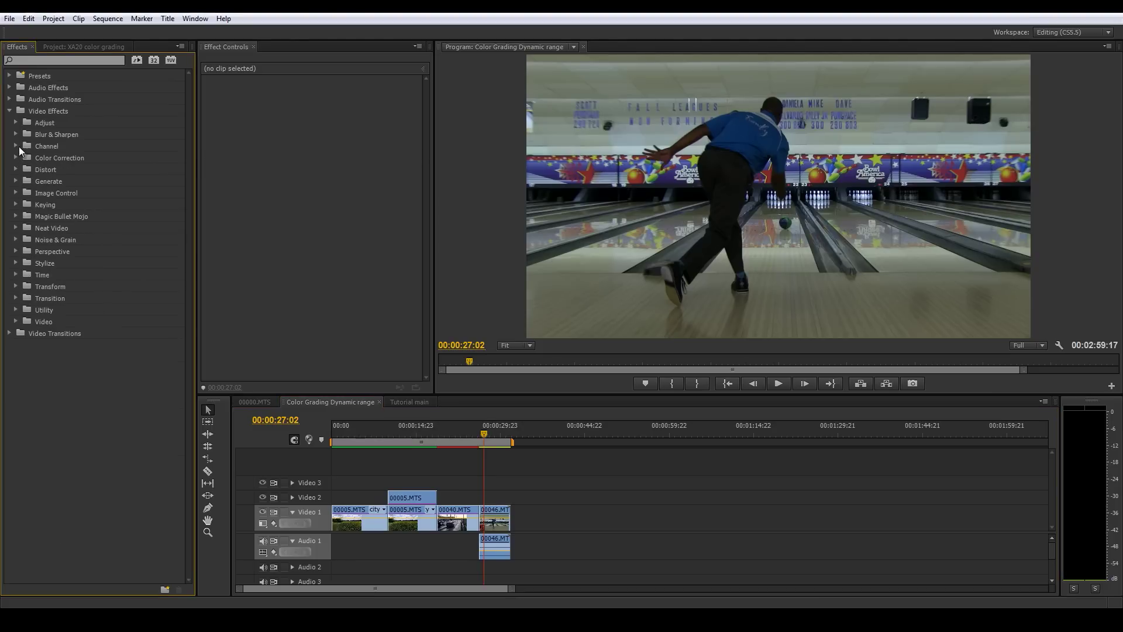
{"action": "left_click", "coordinate": [15, 158]}
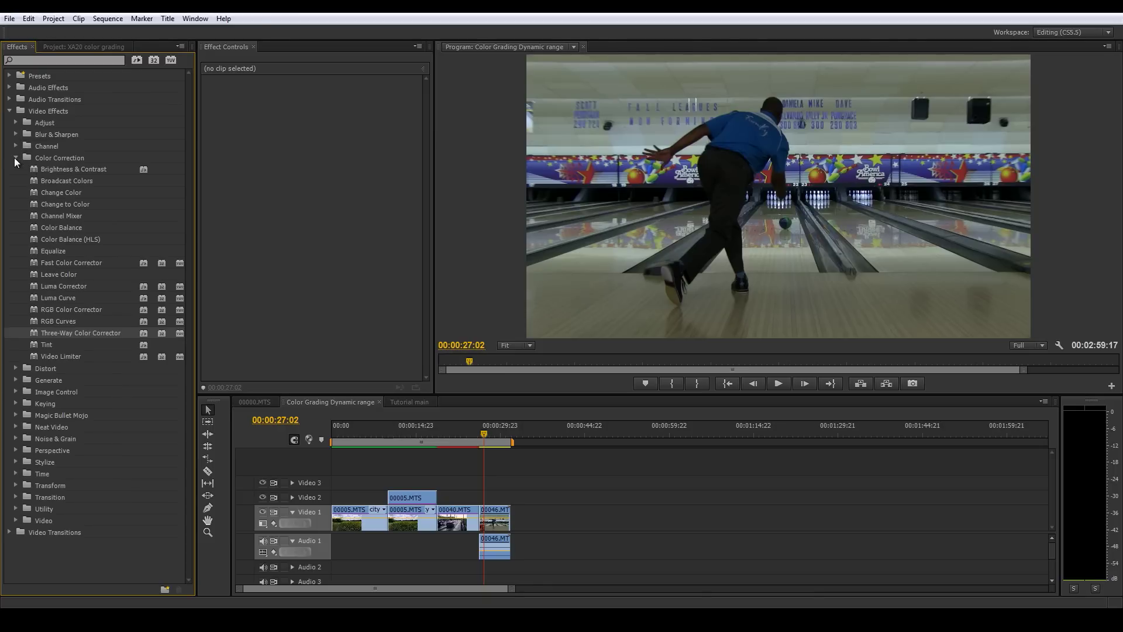
{"action": "left_click", "coordinate": [40, 298]}
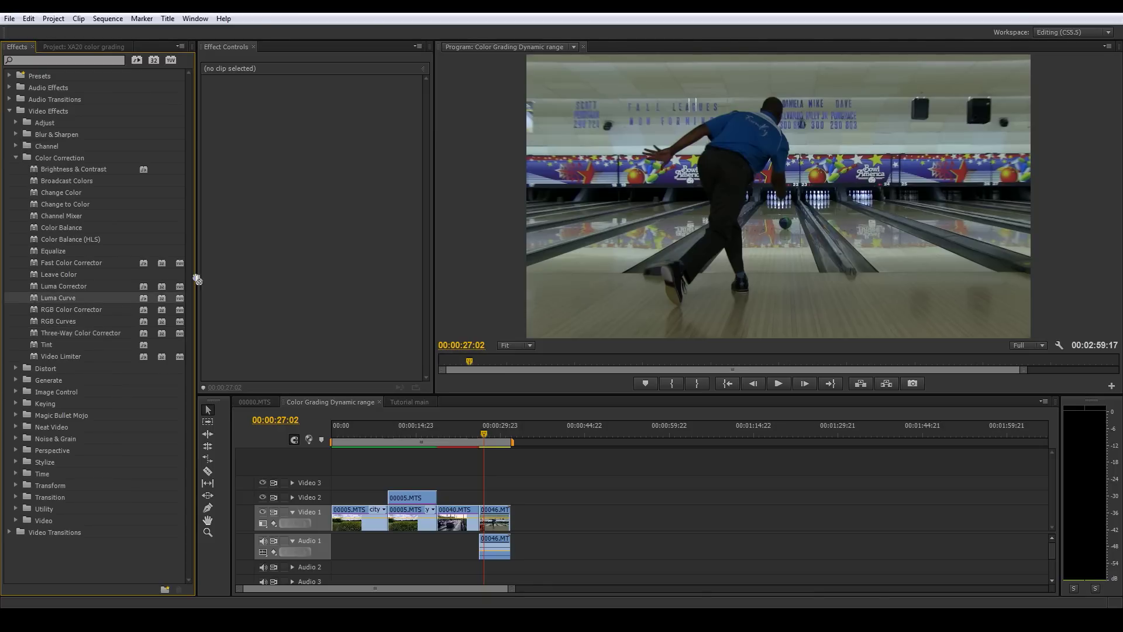
{"action": "left_click", "coordinate": [494, 516]}
{"action": "left_click_drag", "start_coordinate": [52, 298], "coordinate": [305, 222]}
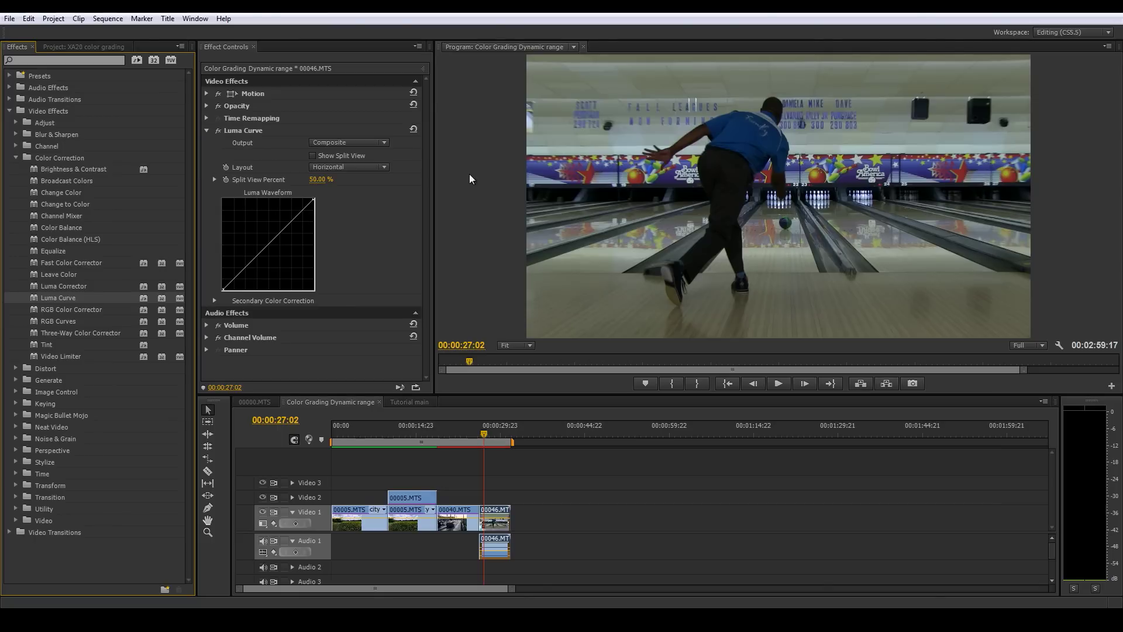
- Limit the Luma Curve to the shadows using the secondary luma mask, with end threshold 9.61 and end softness 34.16
{"action": "left_click", "coordinate": [214, 300]}
{"action": "scroll", "coordinate": [219, 301], "scroll_direction": "down", "scroll_amount": 2}
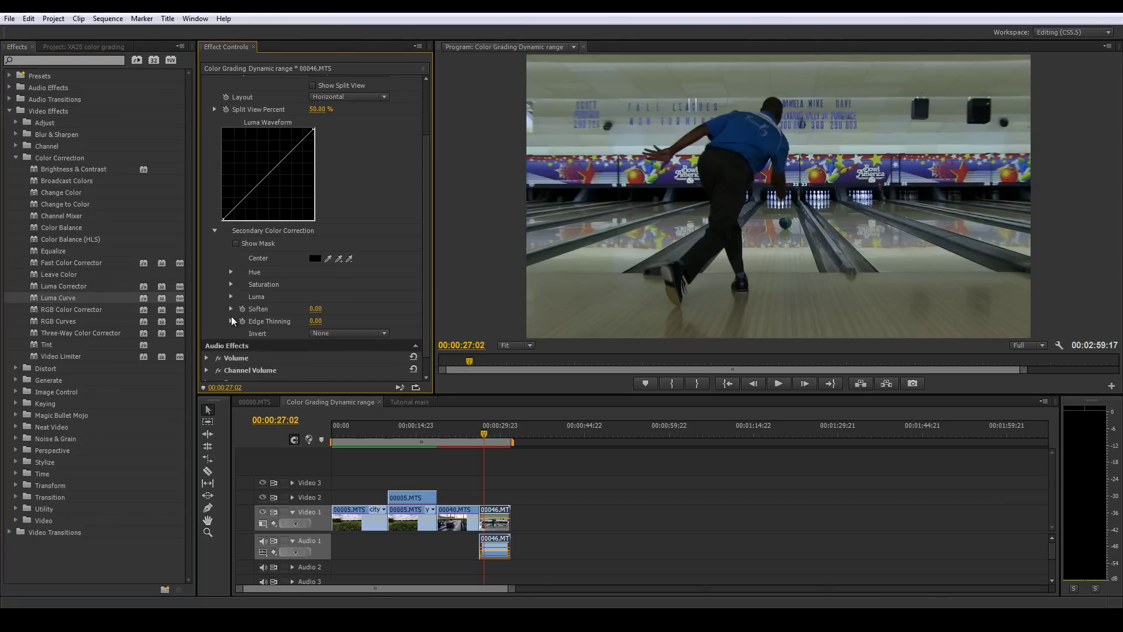
{"action": "left_click", "coordinate": [231, 296]}
{"action": "left_click", "coordinate": [236, 242]}
{"action": "left_click_drag", "start_coordinate": [403, 310], "coordinate": [318, 315]}
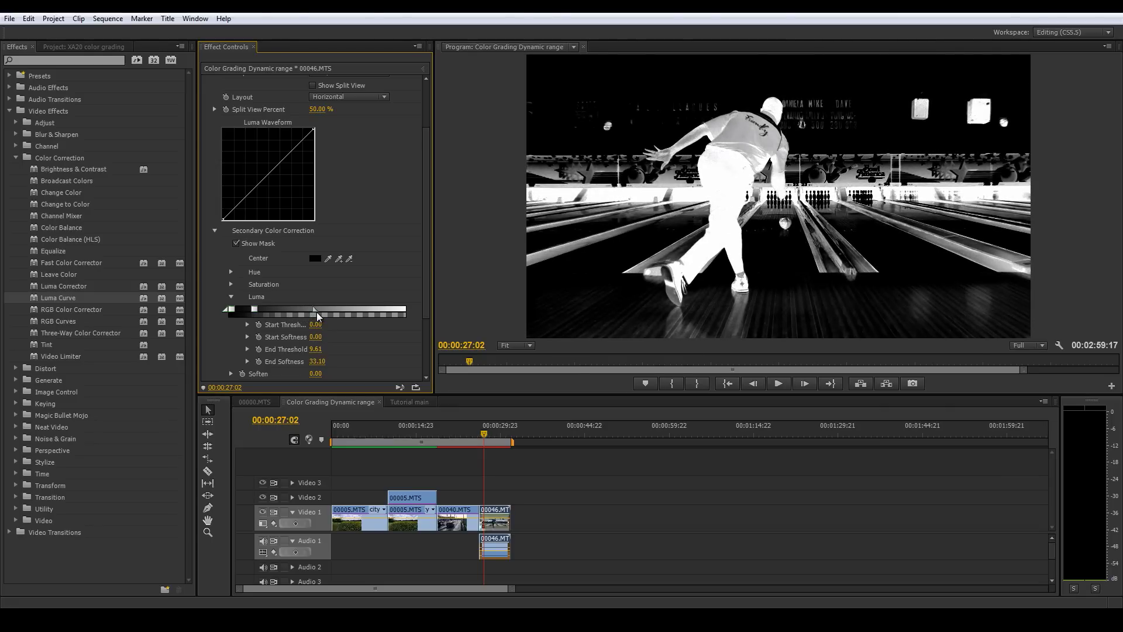
{"action": "left_click", "coordinate": [236, 243]}
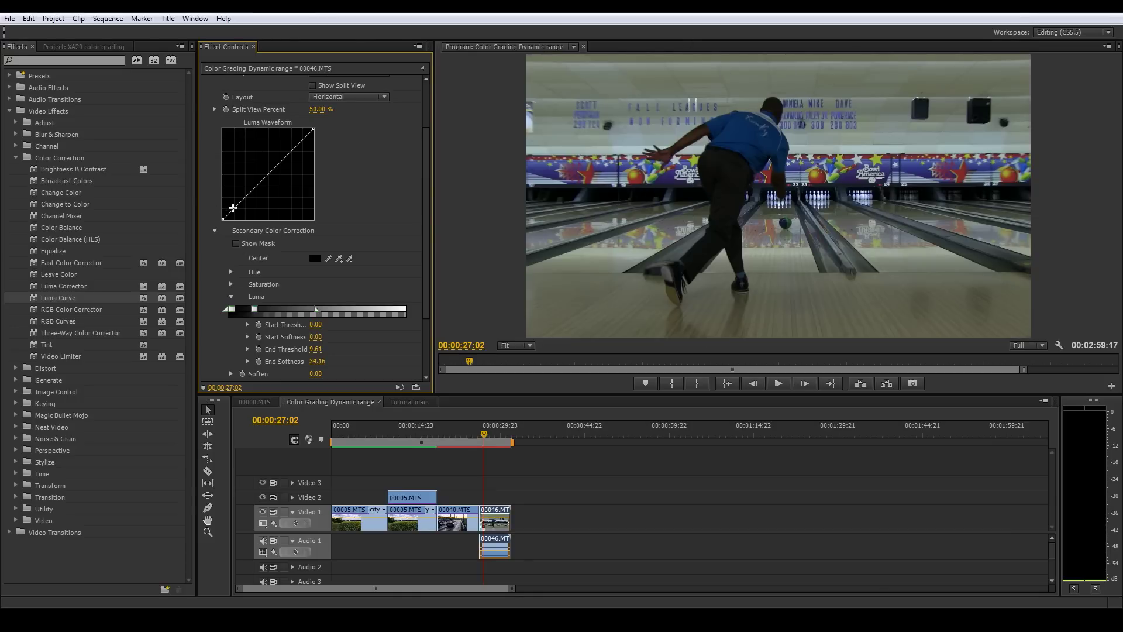
- Raise the low end of the luma curve to brighten the bowler's shadows and compare the frame with and without the effect
{"action": "left_click_drag", "start_coordinate": [233, 208], "coordinate": [240, 193]}
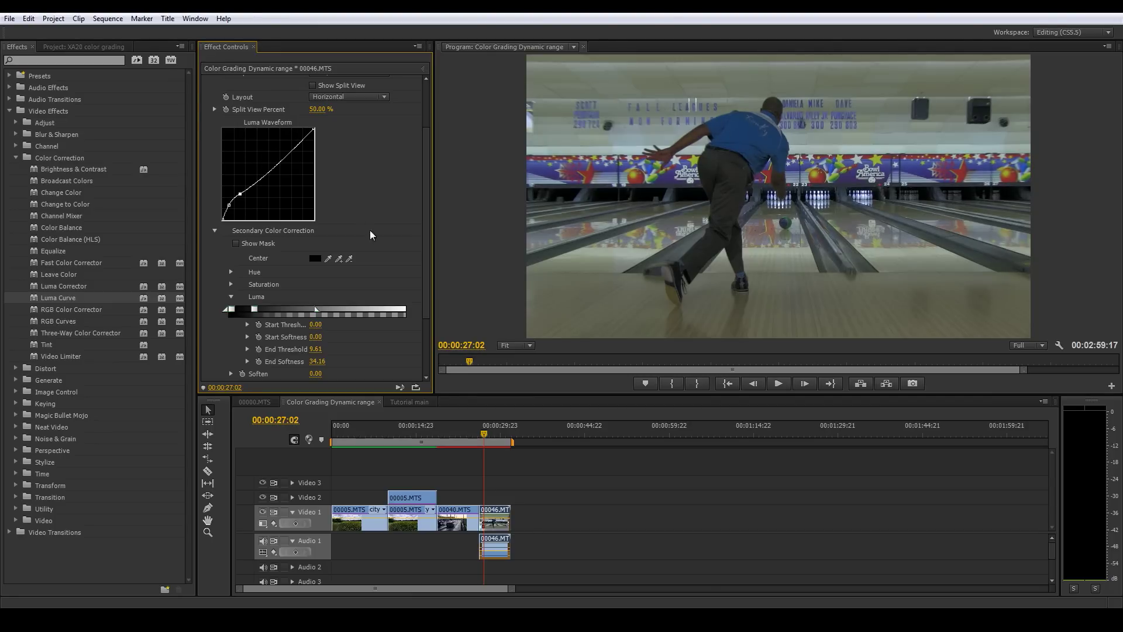
{"action": "scroll", "coordinate": [370, 230], "scroll_direction": "up", "scroll_amount": 3}
{"action": "left_click", "coordinate": [218, 131]}
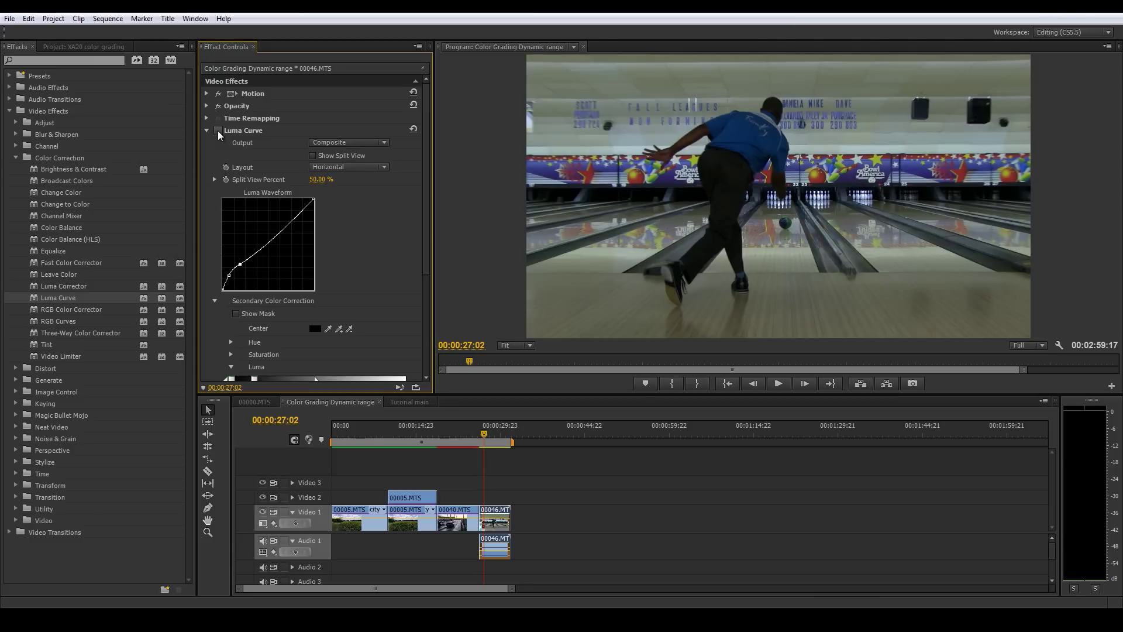
{"action": "left_click", "coordinate": [217, 130]}
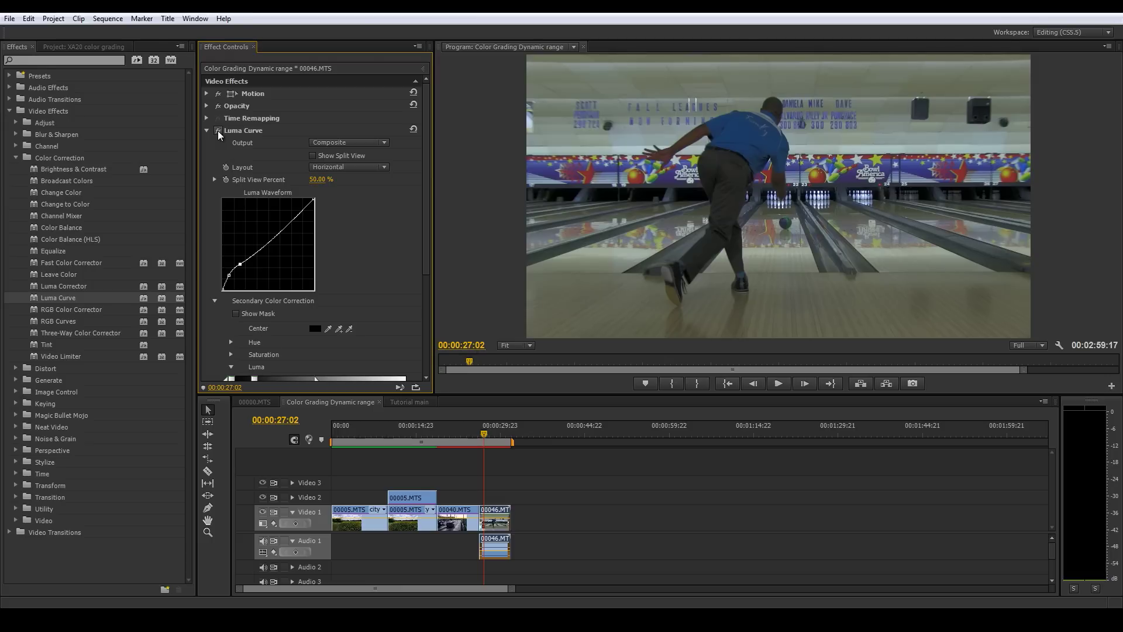